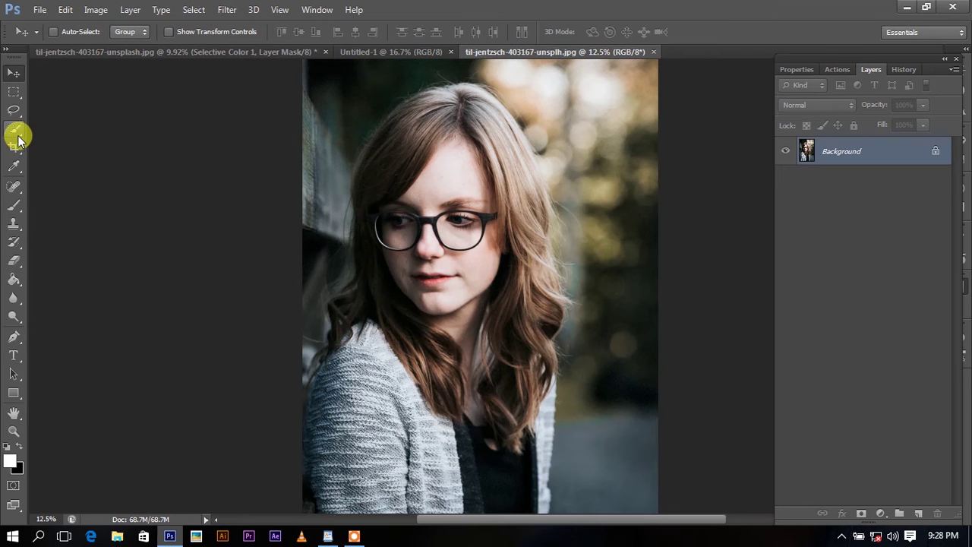
- Make a rough quick selection of the hair, then discard it
{"action": "left_click_drag", "start_coordinate": [17, 135], "coordinate": [61, 126]}
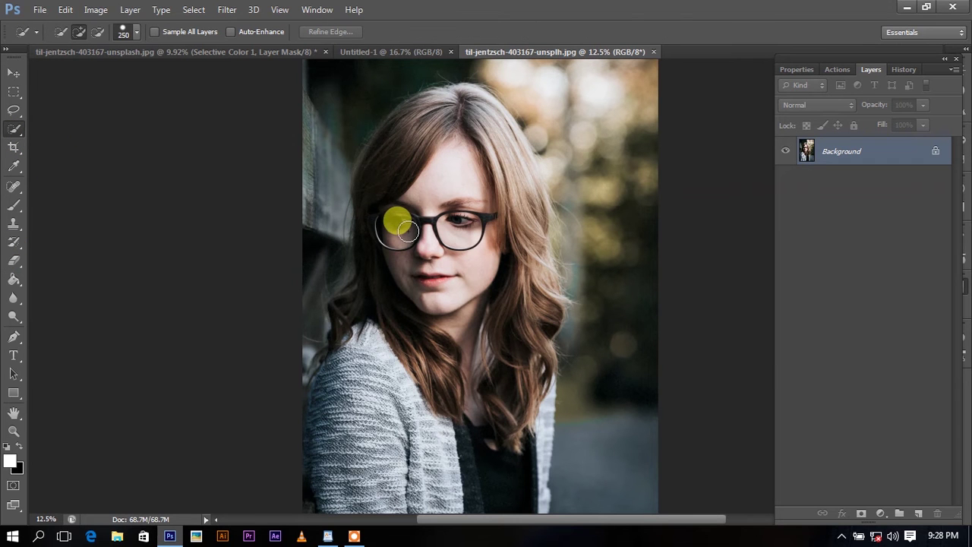
{"action": "key", "text": "ctrl+plus"}
{"action": "key", "text": "ctrl+plus"}
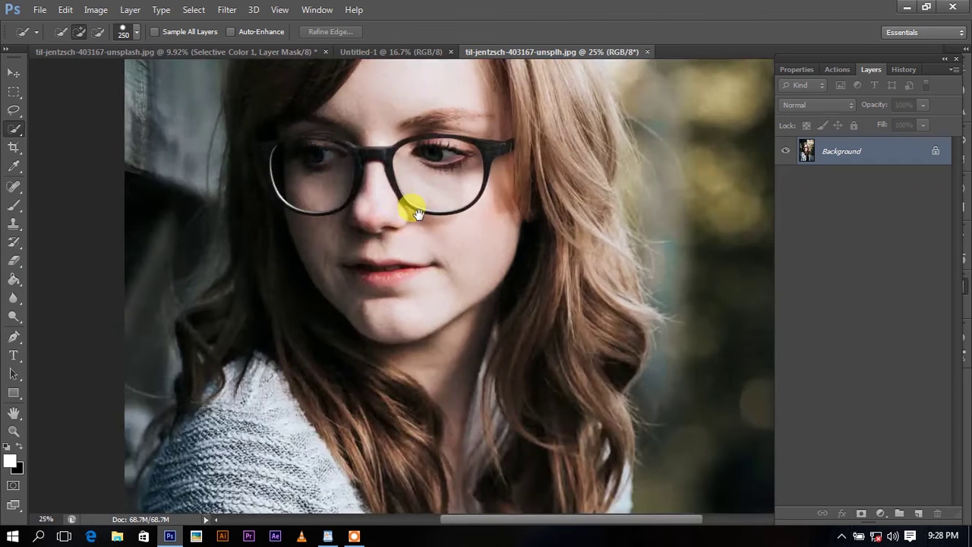
{"action": "scroll", "coordinate": [456, 174], "scroll_direction": "up", "scroll_amount": 3}
{"action": "left_click_drag", "start_coordinate": [455, 175], "coordinate": [433, 265]}
{"action": "left_click_drag", "start_coordinate": [245, 260], "coordinate": [311, 143]}
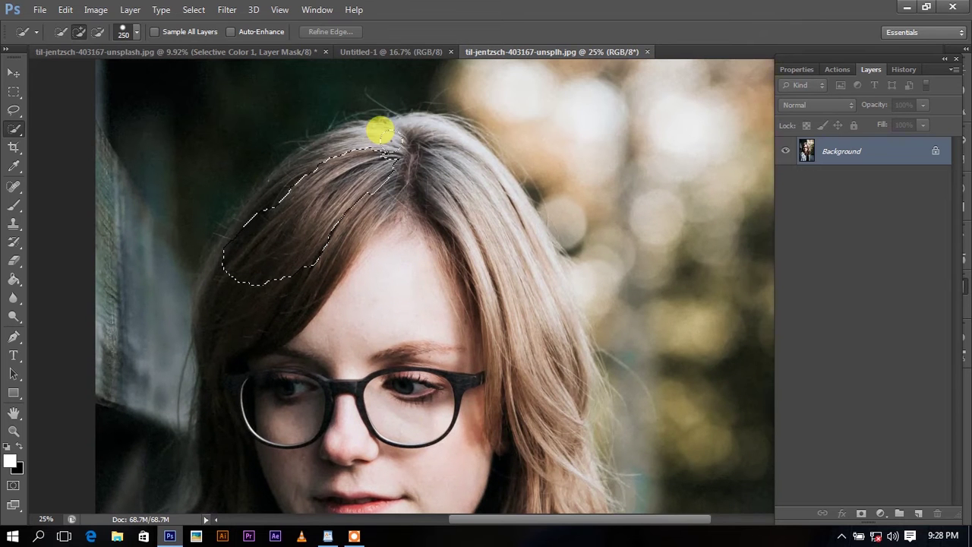
{"action": "key", "text": "m"}
{"action": "right_click", "coordinate": [369, 184]}
{"action": "left_click", "coordinate": [398, 191]}
- Start a pen path at the hair's left side and curve it over the head
{"action": "left_click", "coordinate": [13, 336]}
{"action": "left_click", "coordinate": [191, 335]}
{"action": "left_click_drag", "start_coordinate": [246, 215], "coordinate": [283, 169]}
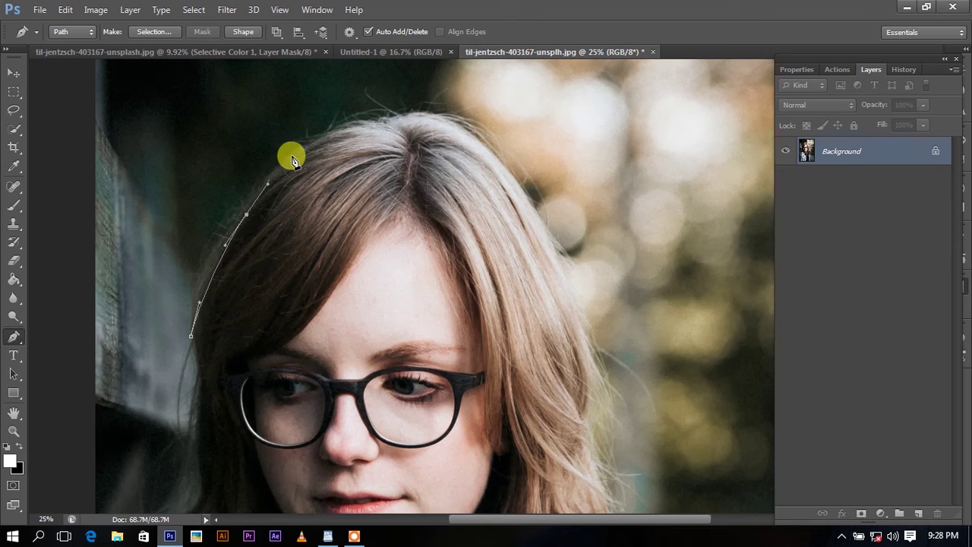
{"action": "left_click", "coordinate": [387, 120]}
{"action": "left_click_drag", "start_coordinate": [442, 118], "coordinate": [509, 171]}
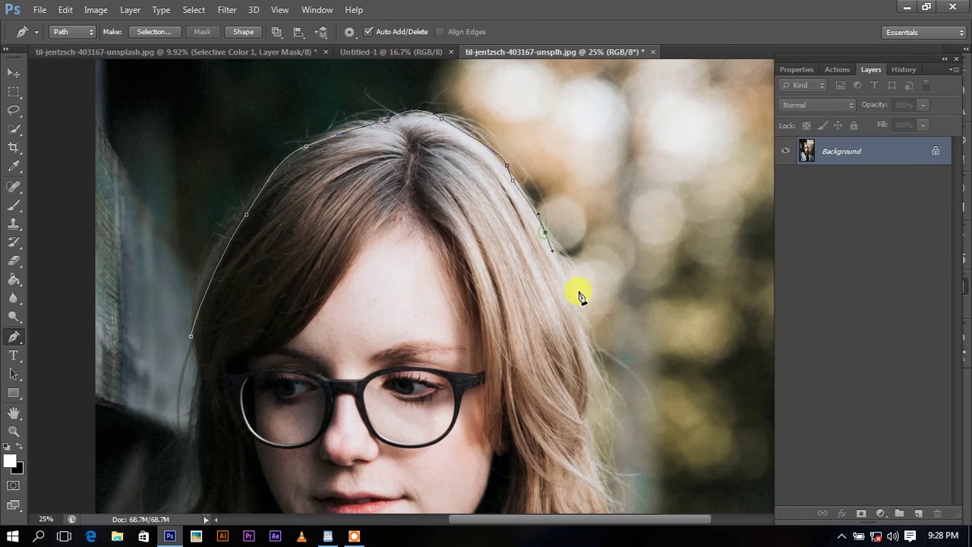
{"action": "left_click_drag", "start_coordinate": [562, 267], "coordinate": [526, 231]}
{"action": "left_click_drag", "start_coordinate": [540, 374], "coordinate": [469, 281]}
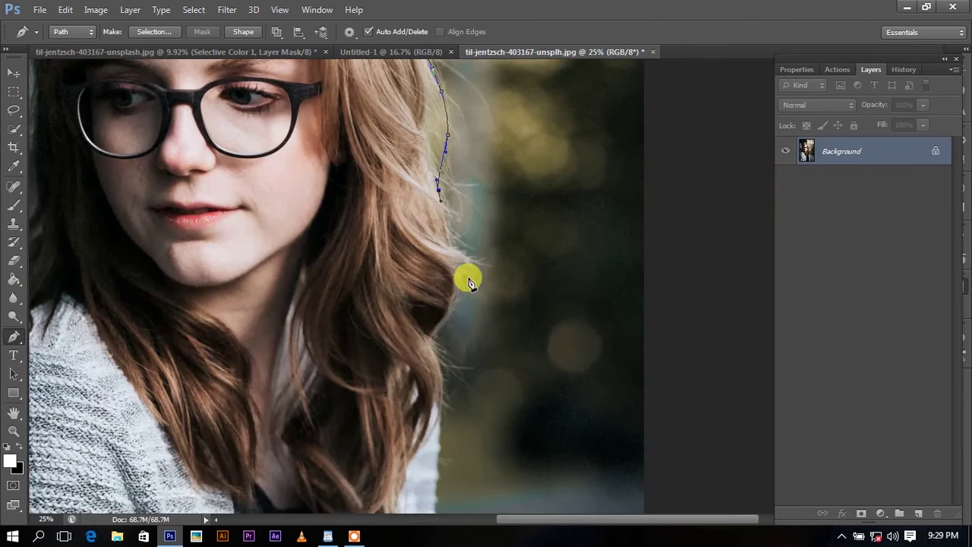
- Continue the path down the right hair edge and along the image's bottom
{"action": "scroll", "coordinate": [428, 364], "scroll_direction": "down", "scroll_amount": 3}
{"action": "left_click", "coordinate": [397, 362]}
{"action": "scroll", "coordinate": [434, 361], "scroll_direction": "down", "scroll_amount": 4}
{"action": "left_click", "coordinate": [404, 270]}
{"action": "scroll", "coordinate": [405, 390], "scroll_direction": "down", "scroll_amount": 3}
{"action": "left_click", "coordinate": [446, 296]}
{"action": "scroll", "coordinate": [362, 247], "scroll_direction": "left", "scroll_amount": 5}
{"action": "left_click_drag", "start_coordinate": [258, 365], "coordinate": [248, 368]}
{"action": "left_click", "coordinate": [145, 356]}
- Carry the path up the left sleeve, shoulder and hair, closing it at the start anchor
{"action": "scroll", "coordinate": [132, 198], "scroll_direction": "up", "scroll_amount": 2}
{"action": "left_click", "coordinate": [126, 287]}
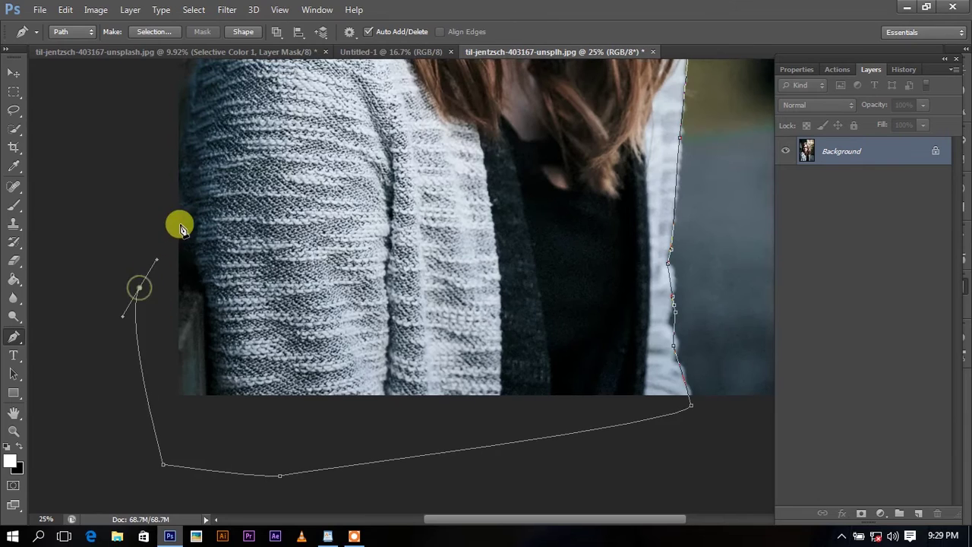
{"action": "left_click", "coordinate": [169, 226]}
{"action": "scroll", "coordinate": [174, 233], "scroll_direction": "up", "scroll_amount": 2}
{"action": "scroll", "coordinate": [195, 167], "scroll_direction": "up", "scroll_amount": 2}
{"action": "left_click", "coordinate": [200, 187]}
{"action": "left_click", "coordinate": [207, 162]}
{"action": "scroll", "coordinate": [211, 133], "scroll_direction": "up", "scroll_amount": 2}
{"action": "left_click", "coordinate": [202, 223]}
{"action": "left_click", "coordinate": [206, 187]}
{"action": "left_click", "coordinate": [242, 160]}
{"action": "left_click", "coordinate": [256, 133]}
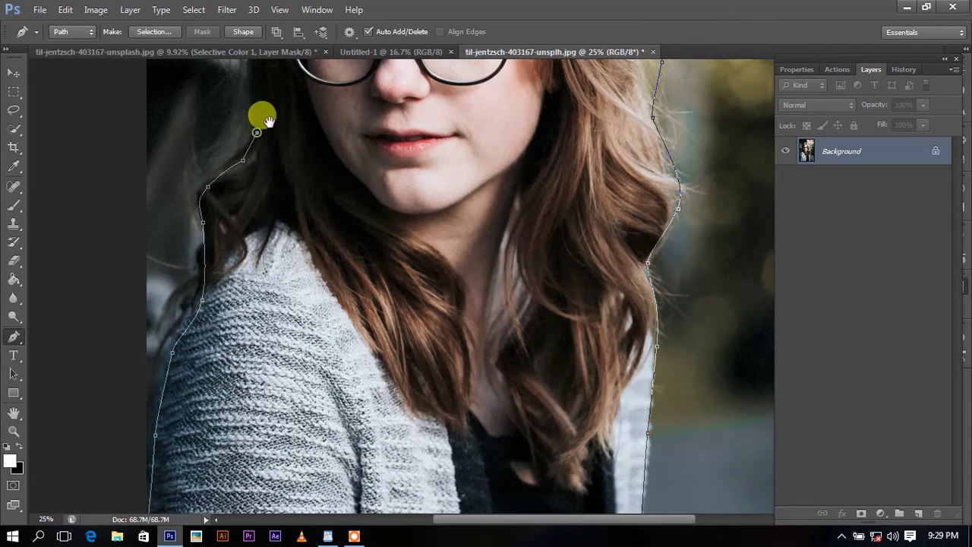
{"action": "scroll", "coordinate": [256, 133], "scroll_direction": "up", "scroll_amount": 2}
{"action": "left_click", "coordinate": [248, 272]}
{"action": "left_click", "coordinate": [244, 224]}
- Convert the finished outline path into a selection
{"action": "right_click", "coordinate": [314, 141]}
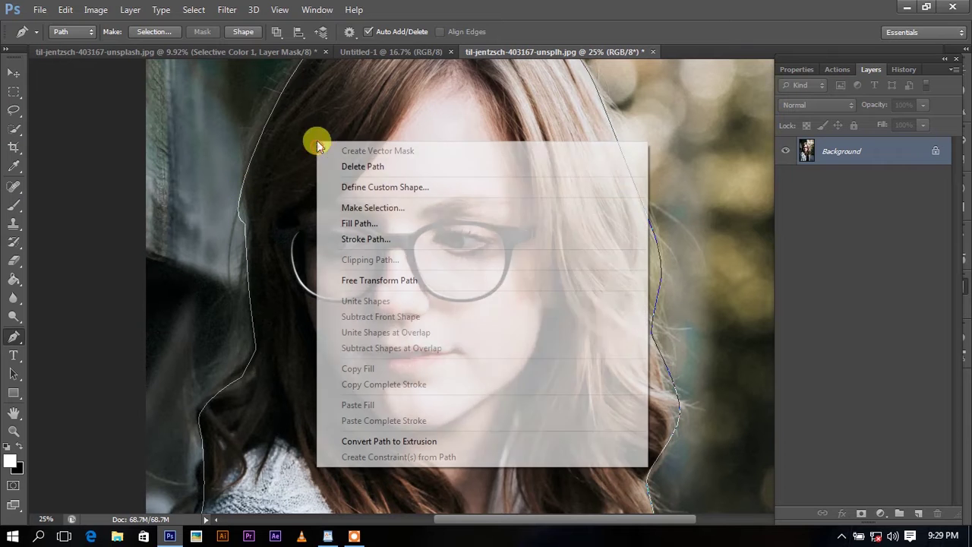
{"action": "left_click", "coordinate": [387, 206]}
{"action": "left_click", "coordinate": [571, 156]}
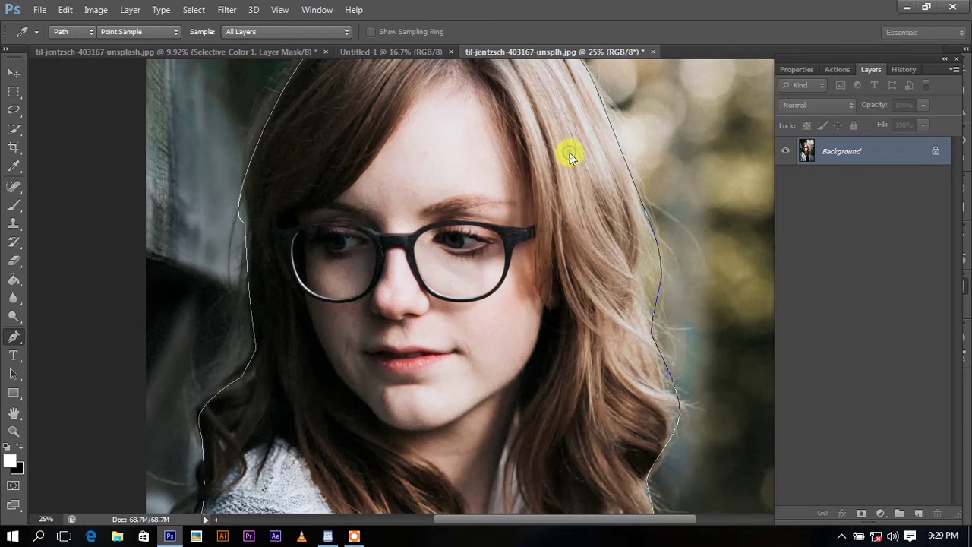
- Refine the selection edge and copy the woman onto new Layer 1
{"action": "left_click", "coordinate": [13, 109]}
{"action": "left_click", "coordinate": [285, 31]}
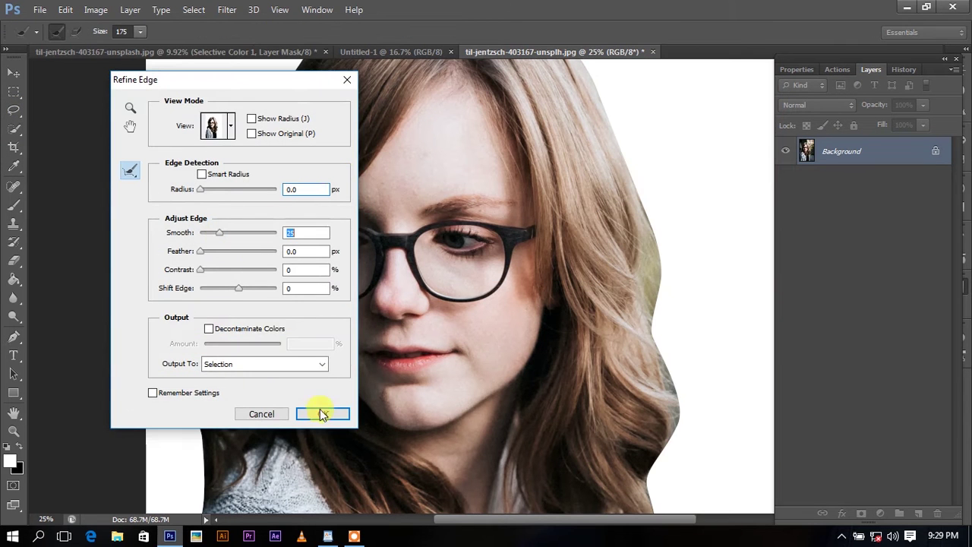
{"action": "left_click", "coordinate": [330, 413]}
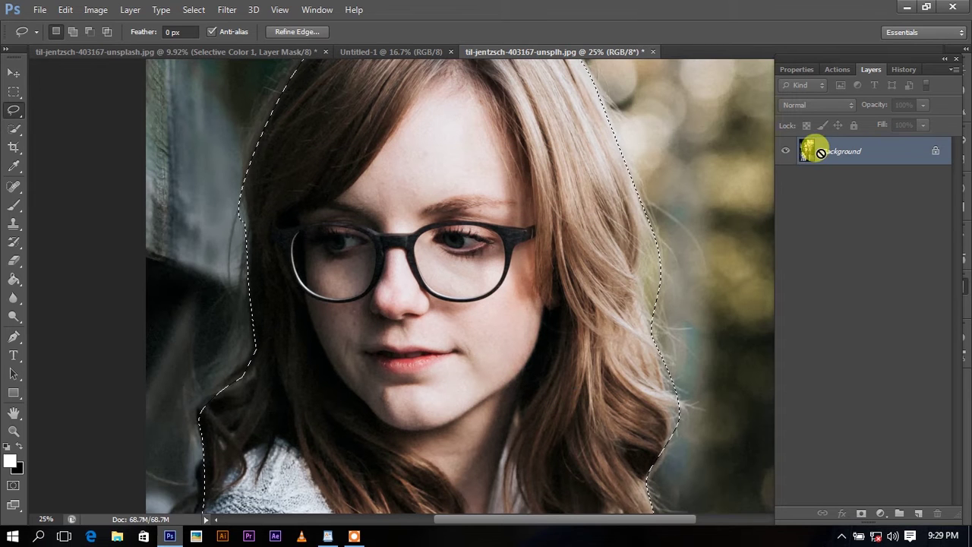
{"action": "key", "text": "ctrl+j"}
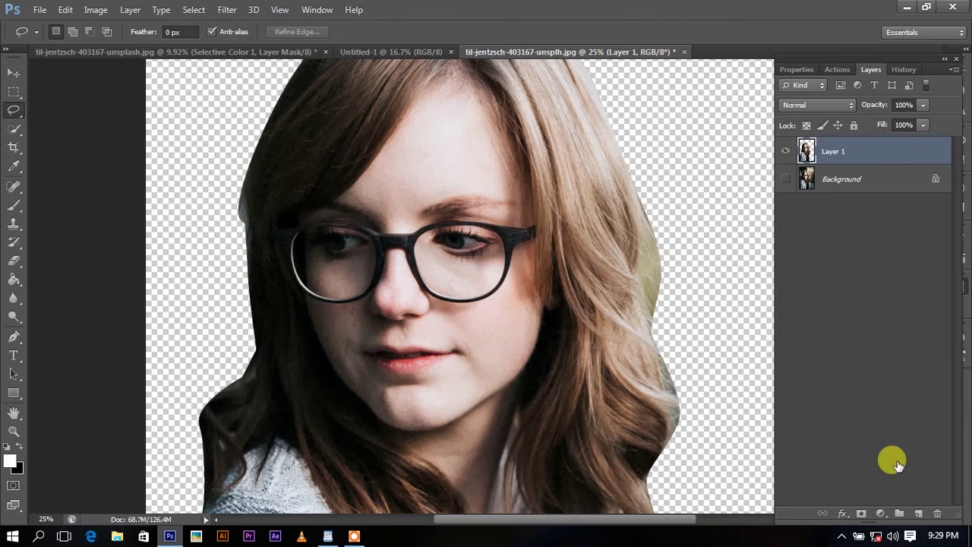
{"action": "key", "text": "ctrl+minus"}
- Add a Black & White adjustment with darker blues and cyans and reds at 35
{"action": "left_click", "coordinate": [889, 512]}
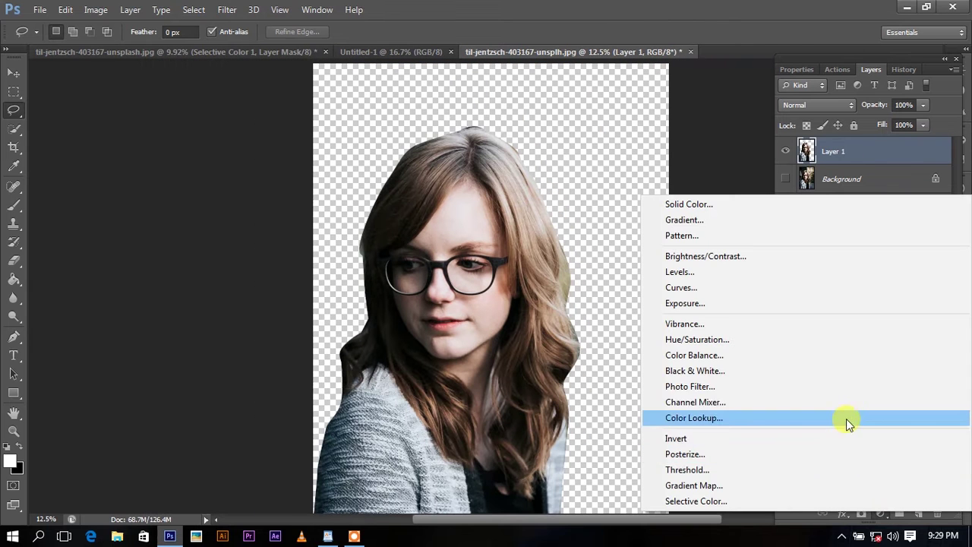
{"action": "left_click", "coordinate": [783, 370]}
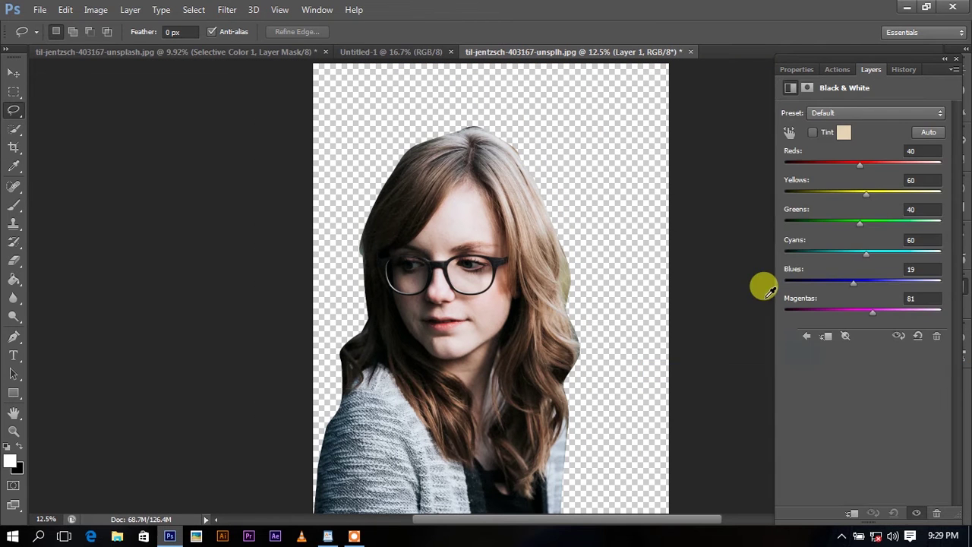
{"action": "mouse_move", "coordinate": [848, 281]}
{"action": "left_mouse_down"}
{"action": "mouse_move", "coordinate": [775, 286]}
{"action": "mouse_move", "coordinate": [803, 284]}
{"action": "left_mouse_up"}
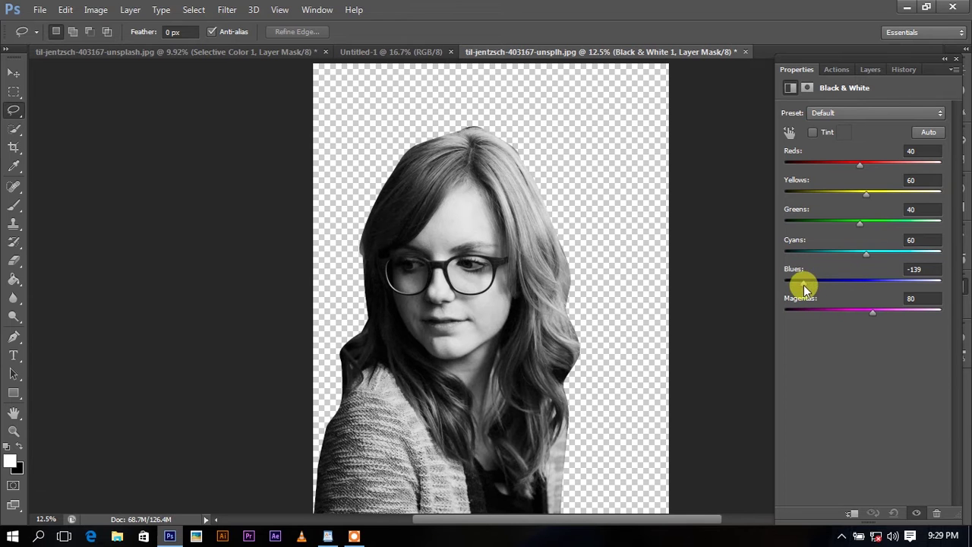
{"action": "left_click_drag", "start_coordinate": [868, 254], "coordinate": [820, 257]}
{"action": "mouse_move", "coordinate": [864, 168]}
{"action": "left_mouse_down"}
{"action": "mouse_move", "coordinate": [874, 169]}
{"action": "mouse_move", "coordinate": [833, 184]}
{"action": "mouse_move", "coordinate": [859, 192]}
{"action": "left_mouse_up"}
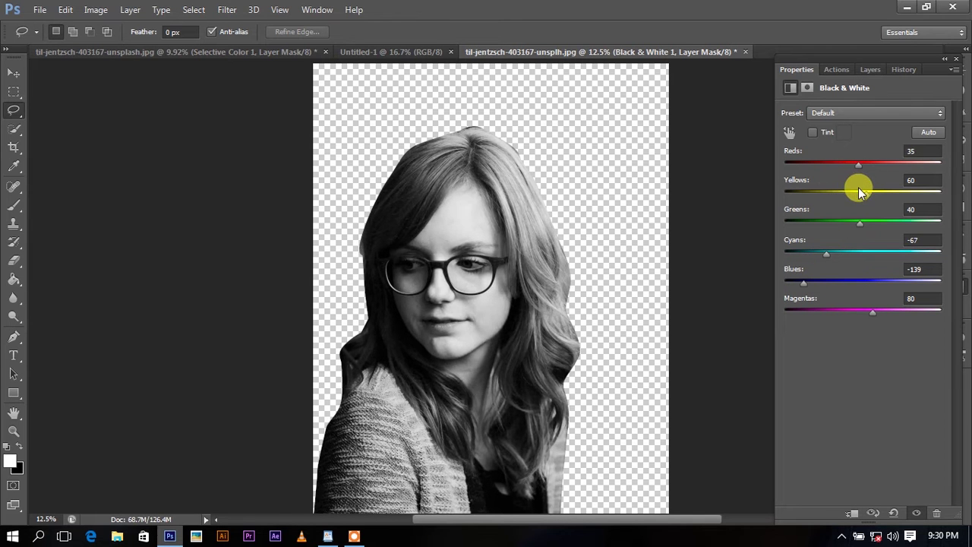
{"action": "left_click", "coordinate": [867, 70]}
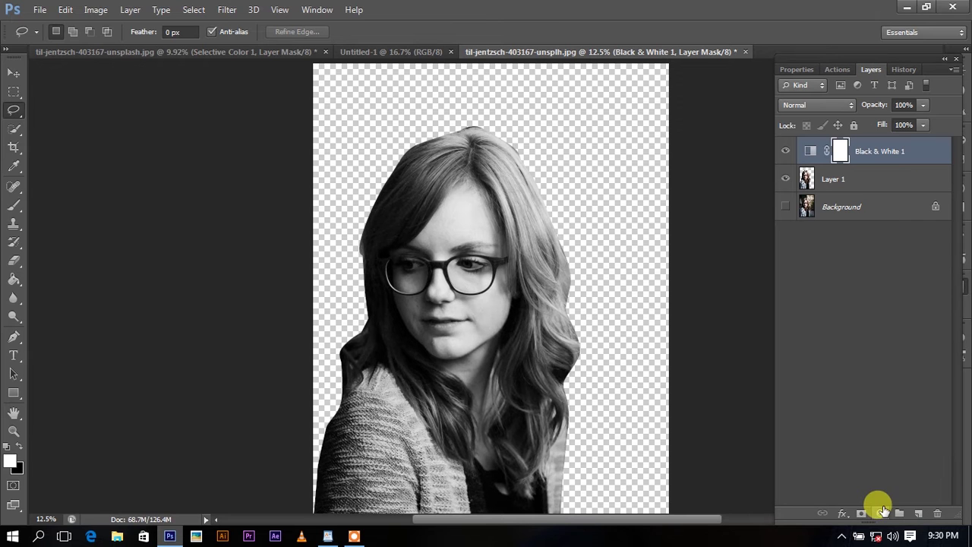
- Add a Selective Color adjustment deepening the blacks, then select it with the cut-out layers
{"action": "left_click", "coordinate": [880, 514]}
{"action": "left_click", "coordinate": [814, 494]}
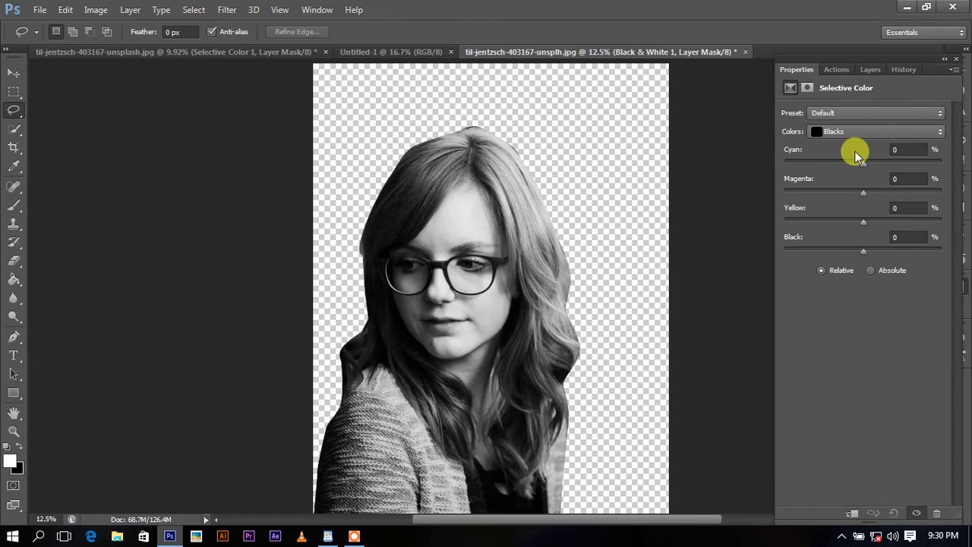
{"action": "left_click_drag", "start_coordinate": [872, 251], "coordinate": [869, 260]}
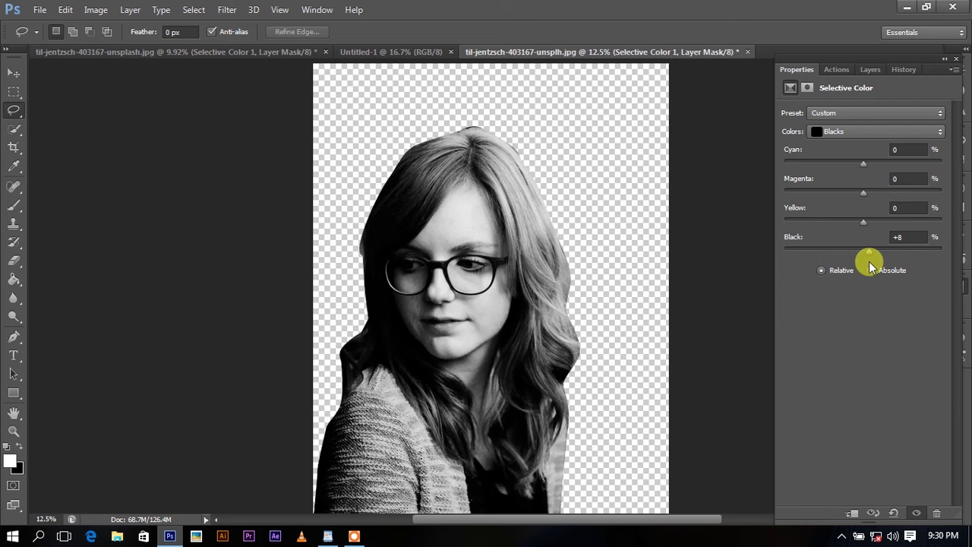
{"action": "left_click", "coordinate": [870, 69]}
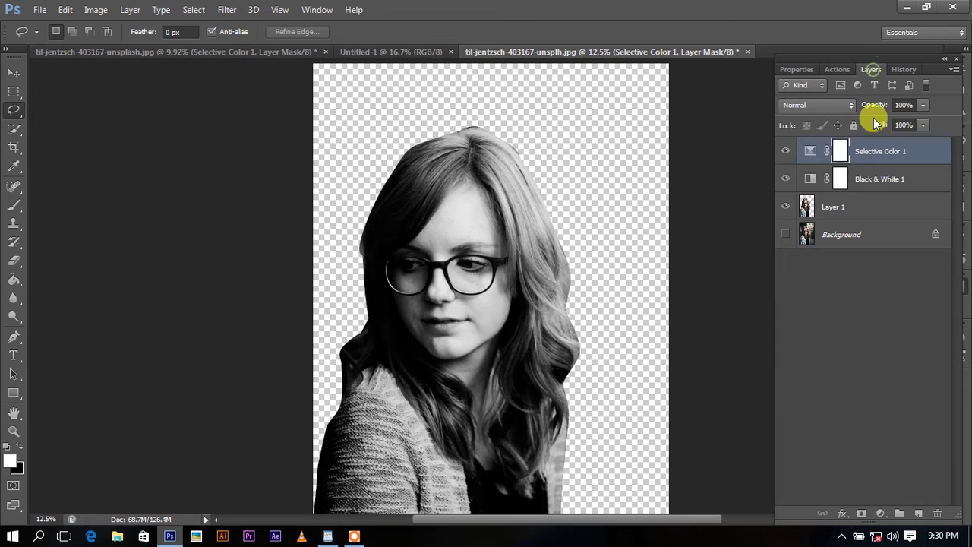
{"action": "left_click", "coordinate": [877, 211], "text": "shift"}
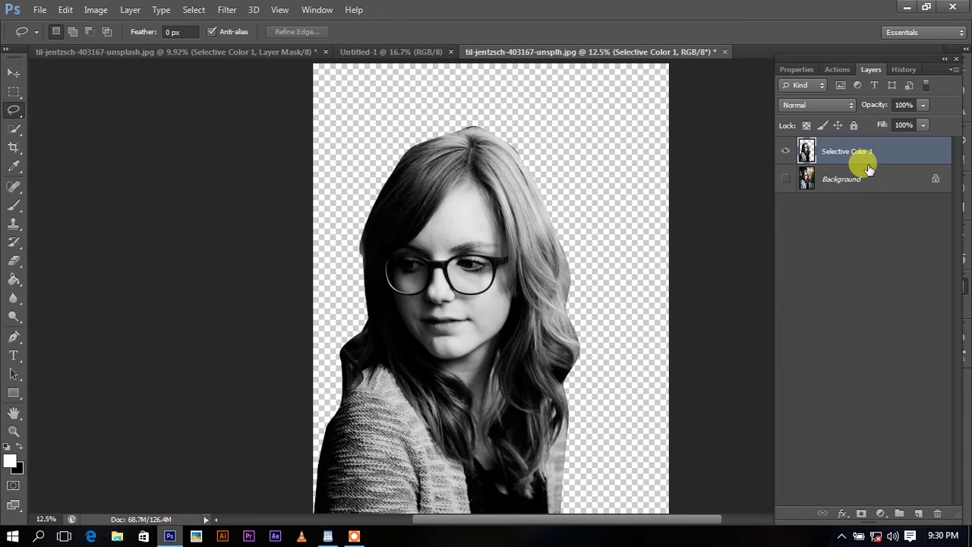
- Select the 'Each step you take' paragraph in the quotes document, then return to Untitled-1
{"action": "left_click_drag", "start_coordinate": [418, 53], "coordinate": [370, 515]}
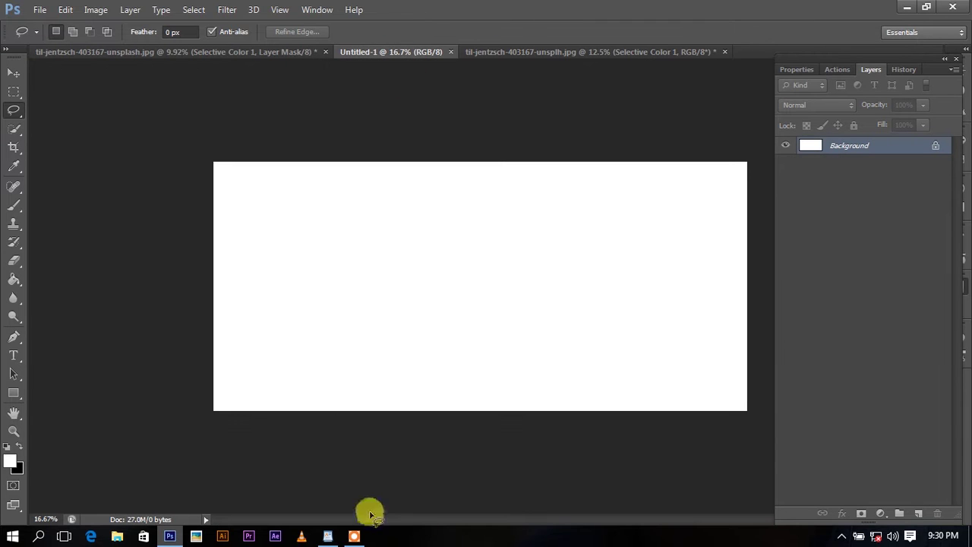
{"action": "left_click", "coordinate": [327, 536]}
{"action": "left_click", "coordinate": [310, 363]}
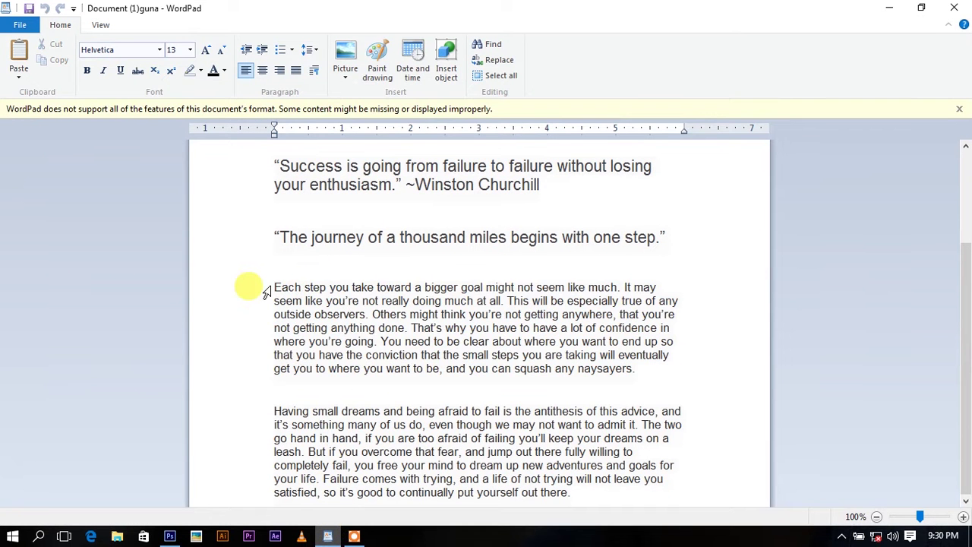
{"action": "left_click_drag", "start_coordinate": [266, 289], "coordinate": [625, 369]}
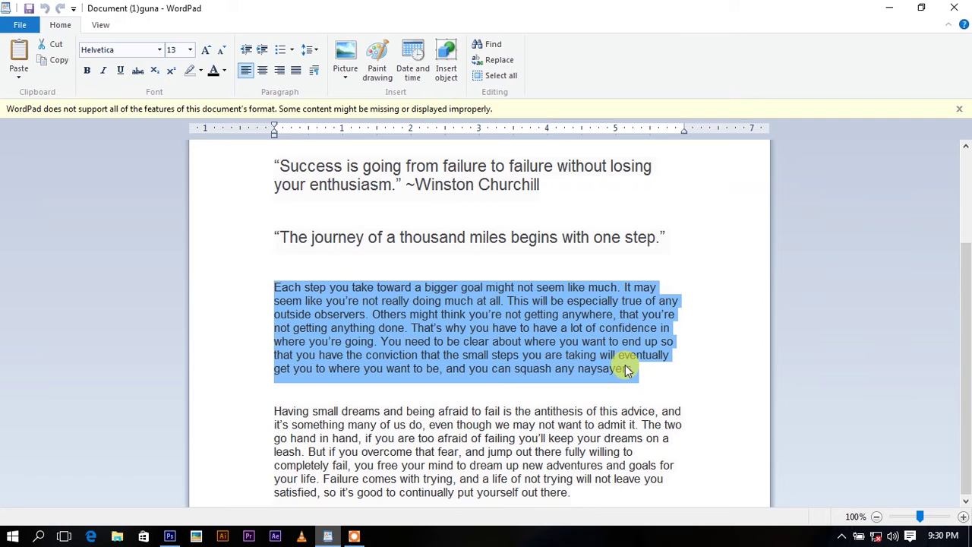
{"action": "left_click", "coordinate": [169, 536]}
- Create a type layer on the blank canvas and adjust its options-bar type settings
{"action": "left_click", "coordinate": [13, 355]}
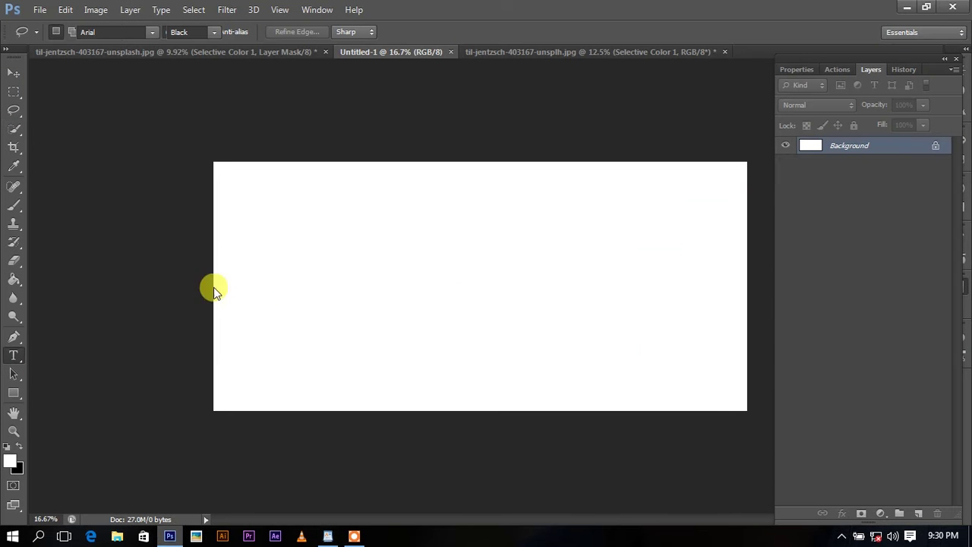
{"action": "left_click", "coordinate": [281, 240]}
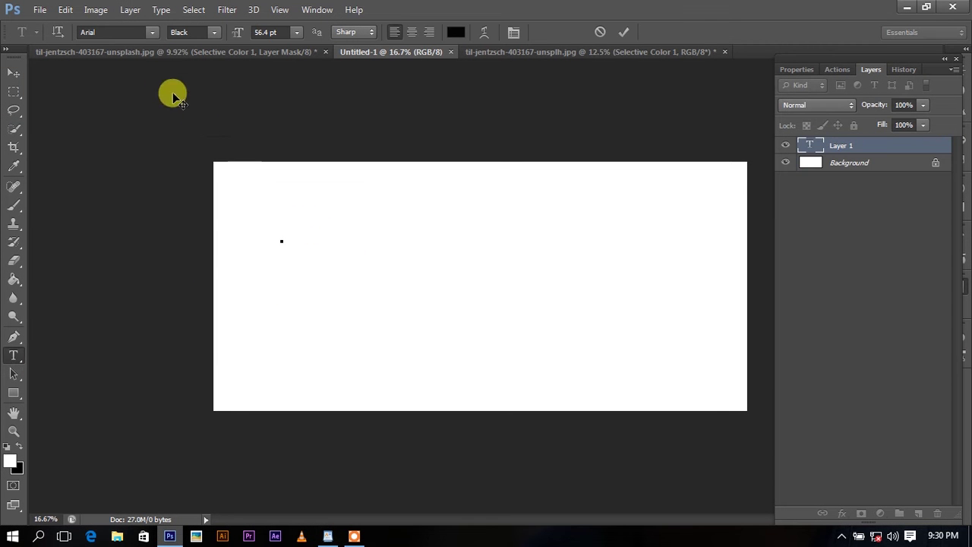
{"action": "left_click", "coordinate": [152, 32]}
{"action": "left_click", "coordinate": [148, 44]}
{"action": "left_click", "coordinate": [187, 30]}
{"action": "left_click", "coordinate": [209, 102]}
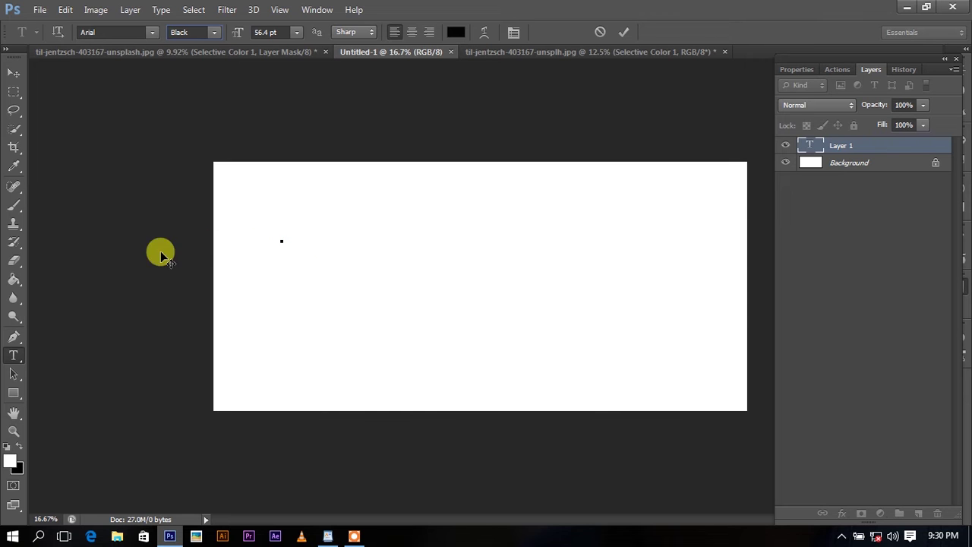
- Hide the paragraph text layer and start a new empty type layer
{"action": "left_click", "coordinate": [787, 163], "text": "alt"}
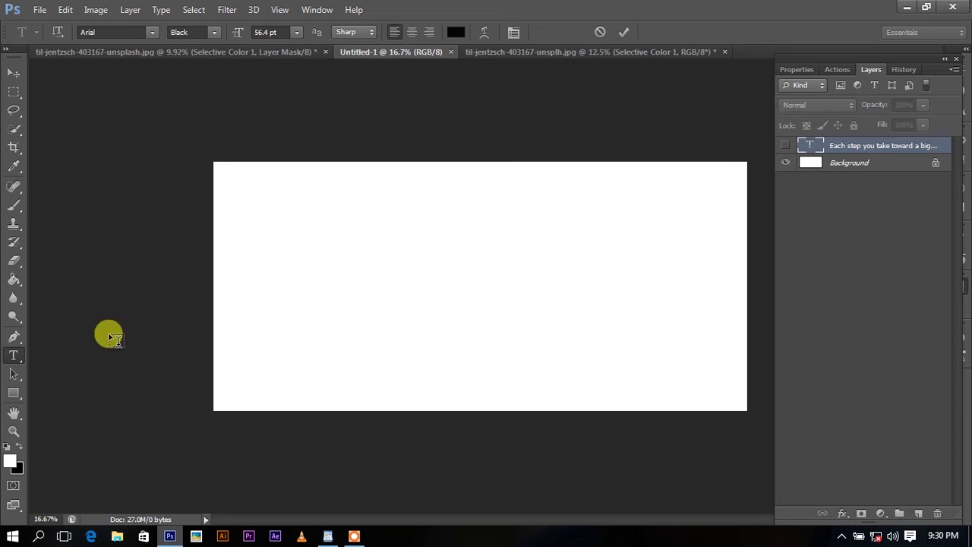
{"action": "left_click", "coordinate": [284, 253]}
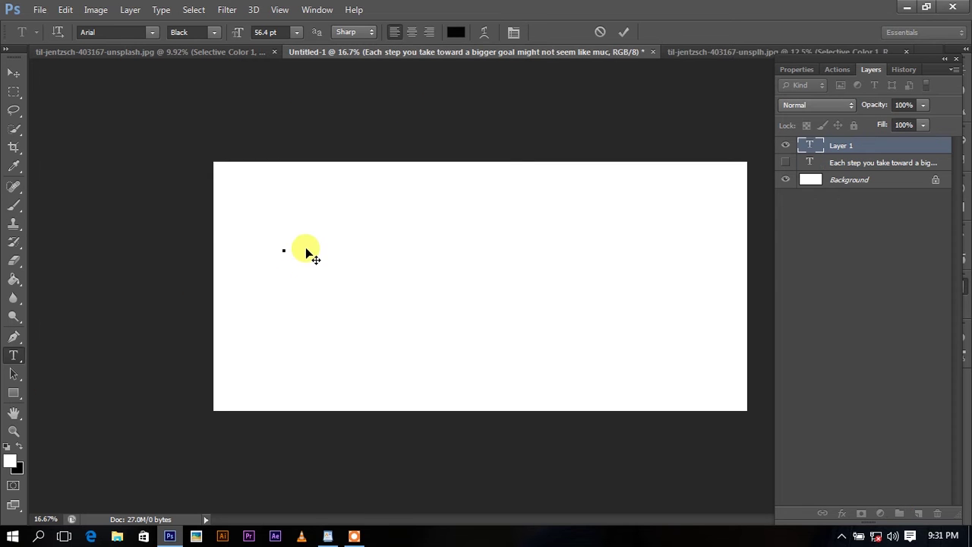
{"action": "left_click", "coordinate": [294, 36]}
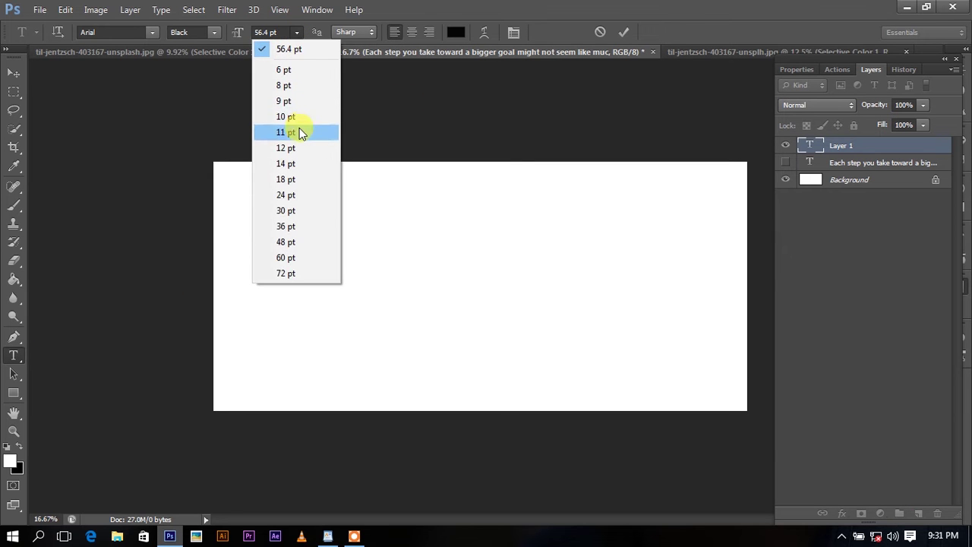
- Paste the quote at 11 pt and break it after GOAL, THIS WILL, OBSERVERS, THAT'S WHY
{"action": "left_click", "coordinate": [299, 130]}
{"action": "key", "text": "ctrl+v"}
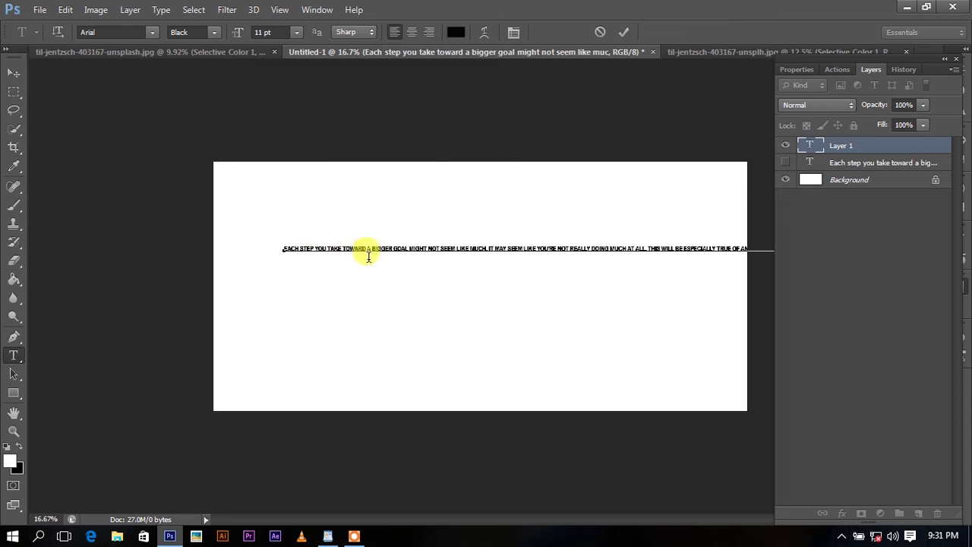
{"action": "key", "text": "Return"}
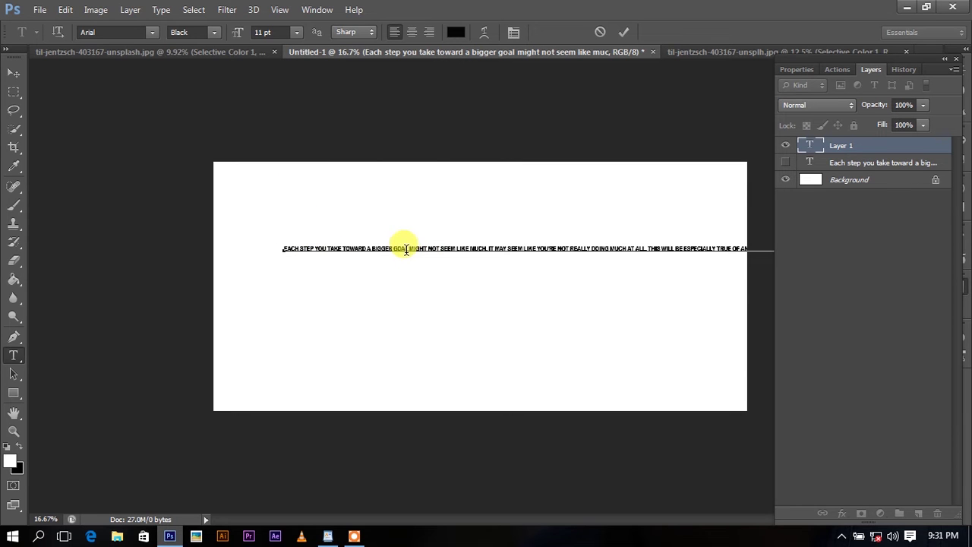
{"action": "left_click", "coordinate": [408, 262]}
{"action": "key", "text": "Return"}
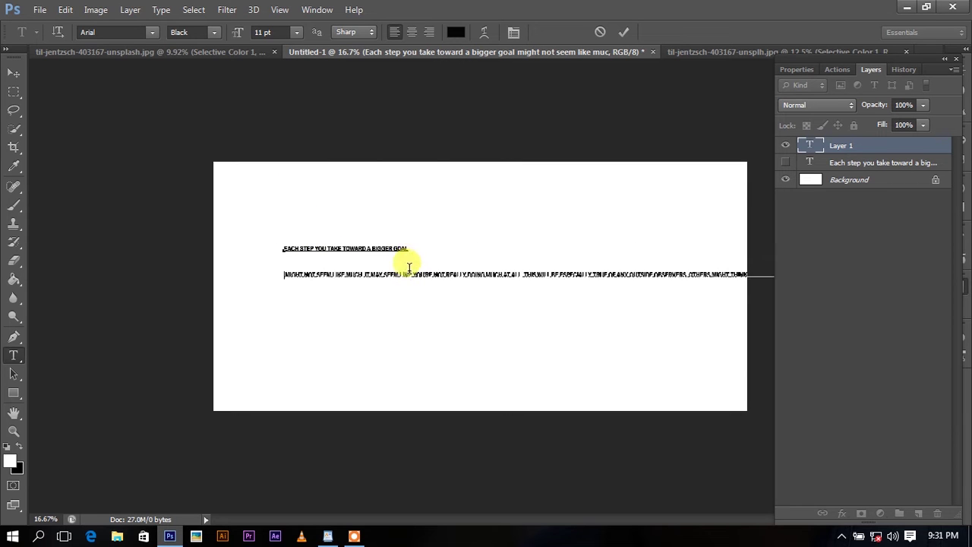
{"action": "left_click", "coordinate": [411, 280]}
{"action": "key", "text": "Return"}
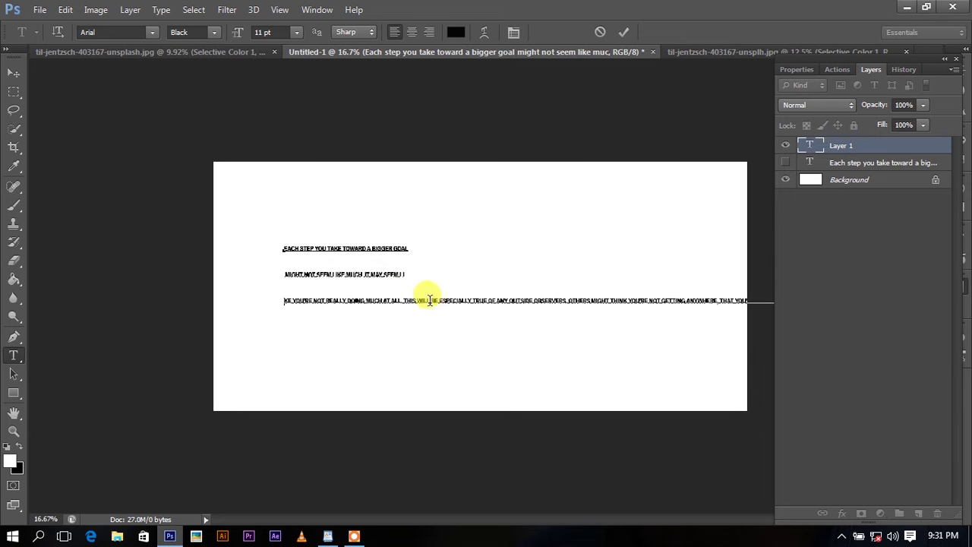
{"action": "left_click", "coordinate": [428, 300]}
{"action": "key", "text": "Return"}
{"action": "left_click", "coordinate": [422, 327]}
{"action": "key", "text": "Return"}
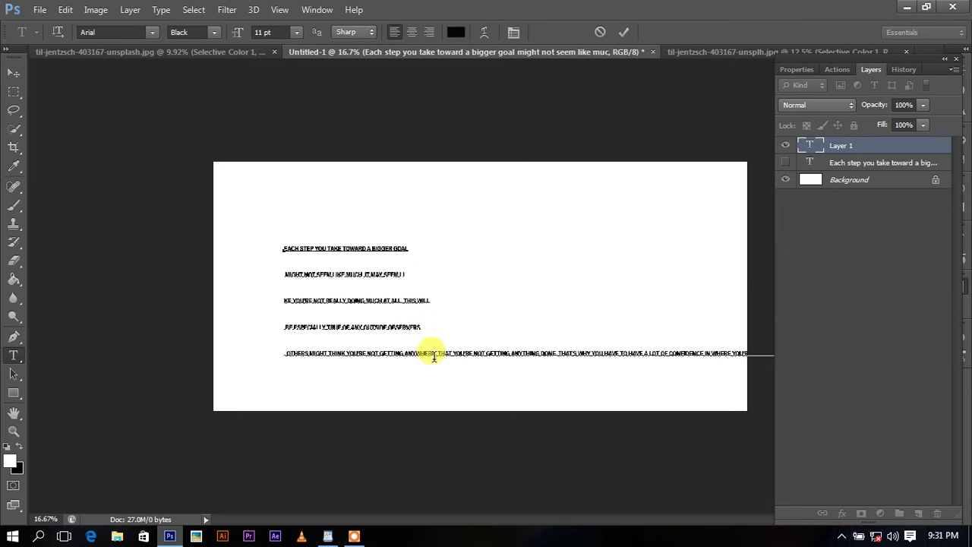
{"action": "key", "text": "Return"}
{"action": "left_click", "coordinate": [438, 380]}
{"action": "key", "text": "Return"}
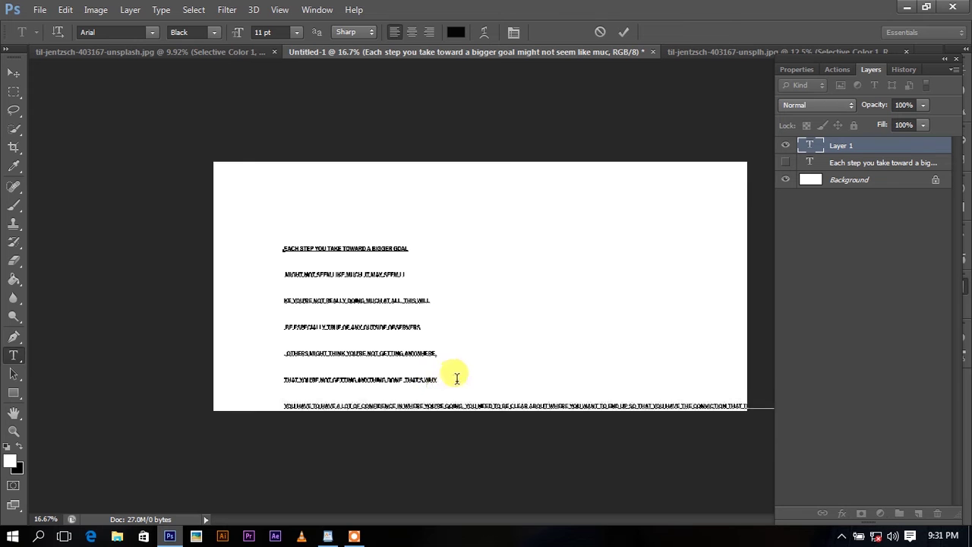
- Tighten the quote's leading from 53.19 to 17.19 pt in the Character panel
{"action": "key", "text": "ctrl+a"}
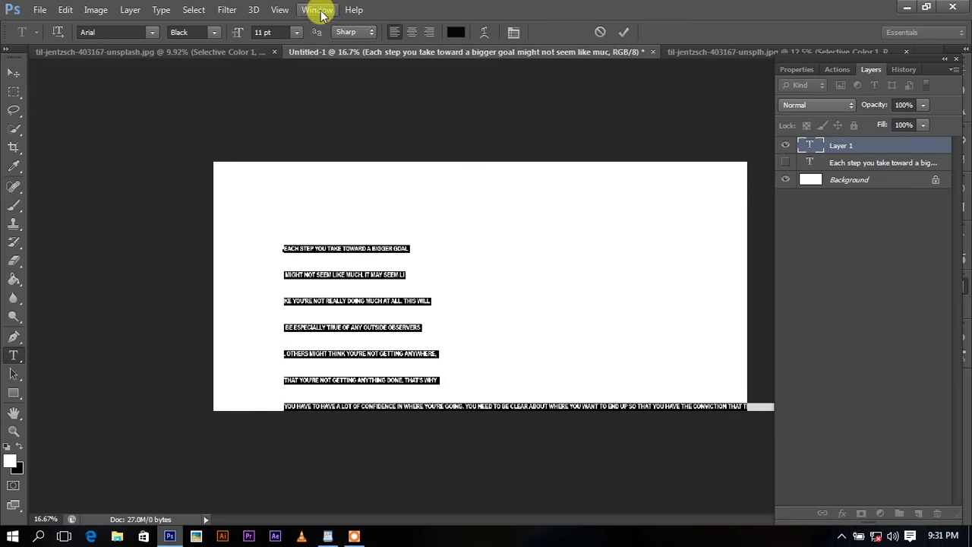
{"action": "left_click", "coordinate": [317, 9]}
{"action": "left_click", "coordinate": [369, 161]}
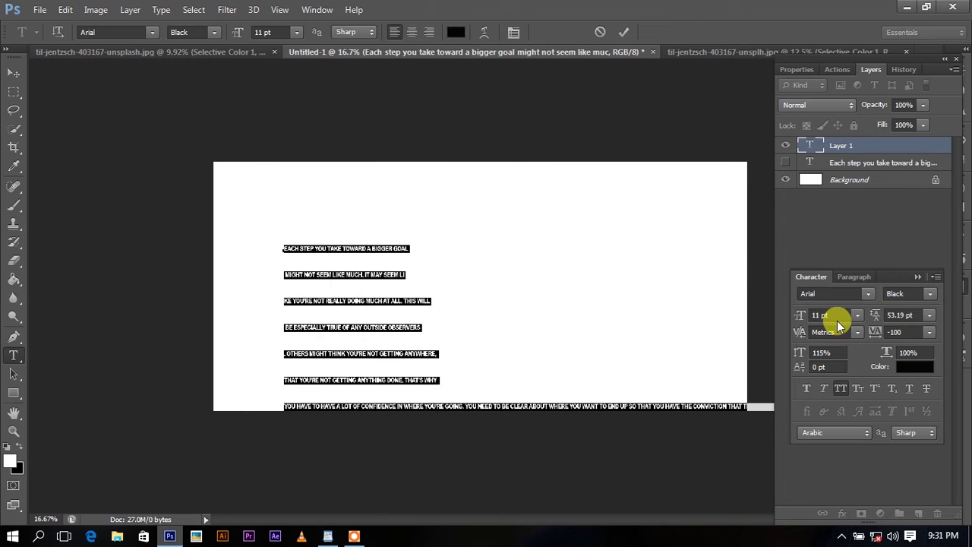
{"action": "left_click", "coordinate": [859, 278]}
{"action": "left_click", "coordinate": [811, 277]}
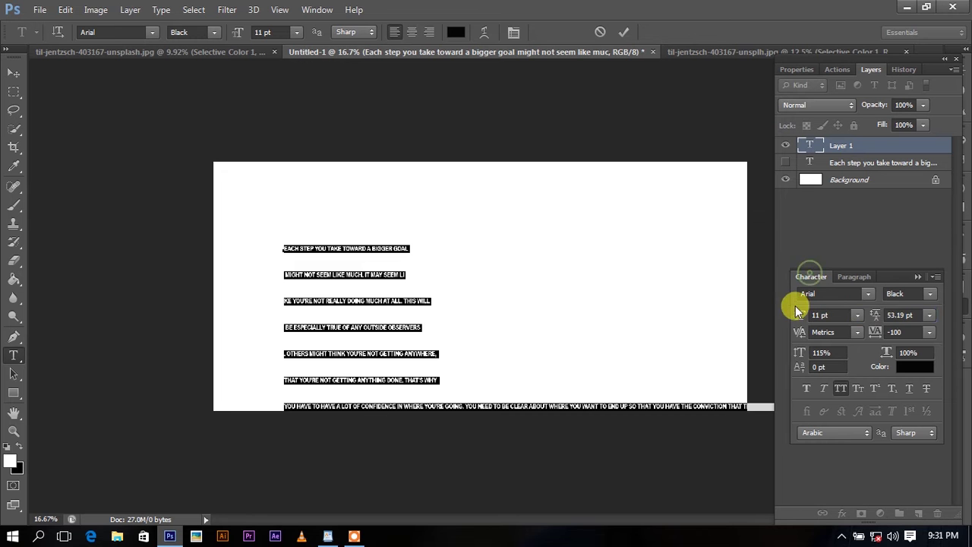
{"action": "left_click_drag", "start_coordinate": [874, 317], "coordinate": [849, 321]}
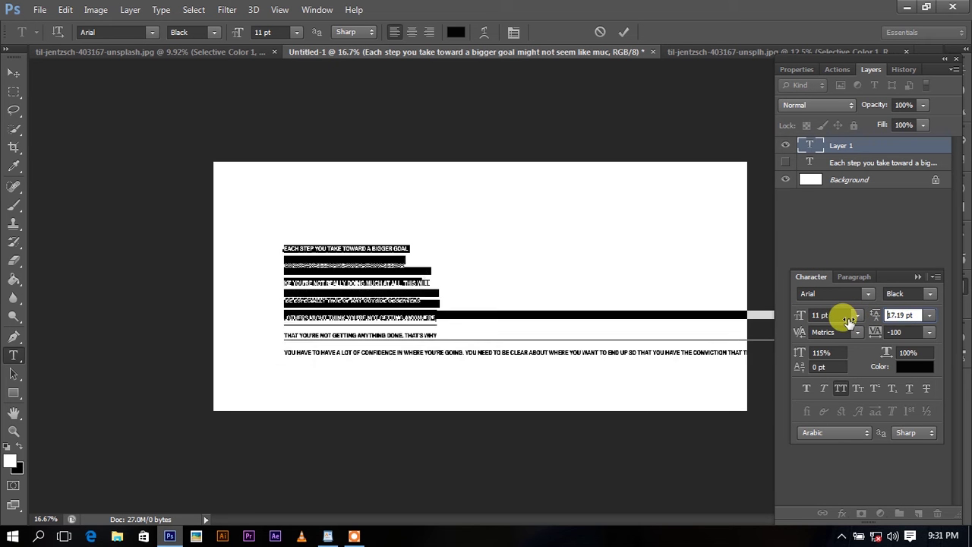
- Break more lines after IN WHERE, CLEAR ABOUT, SO THAT YOU HAVE, and enlarge the quote to 33 pt
{"action": "left_click", "coordinate": [425, 296]}
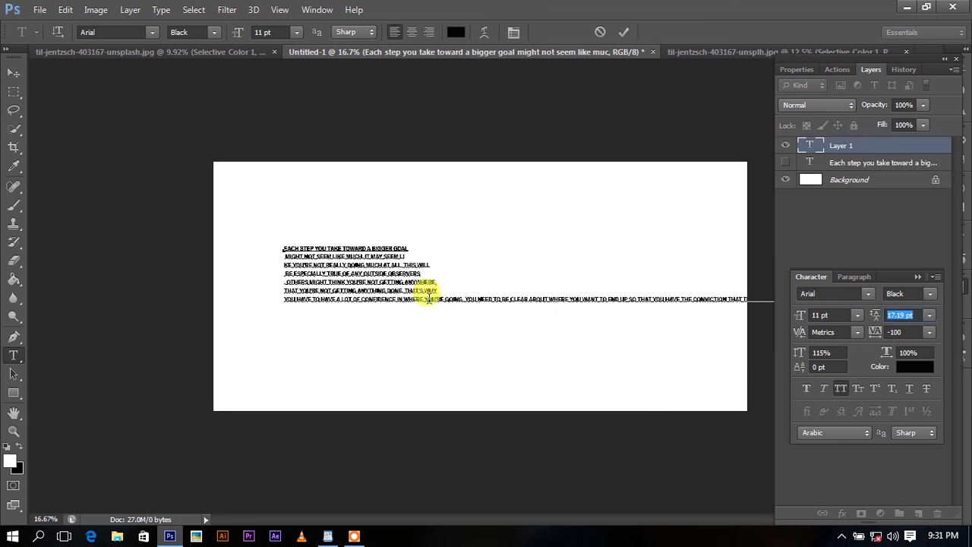
{"action": "key", "text": "Return"}
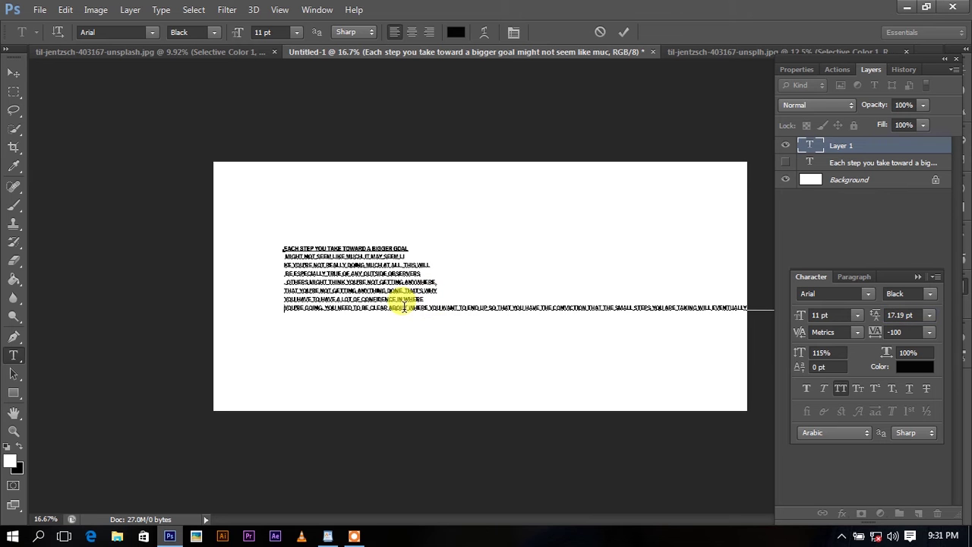
{"action": "key", "text": "Return"}
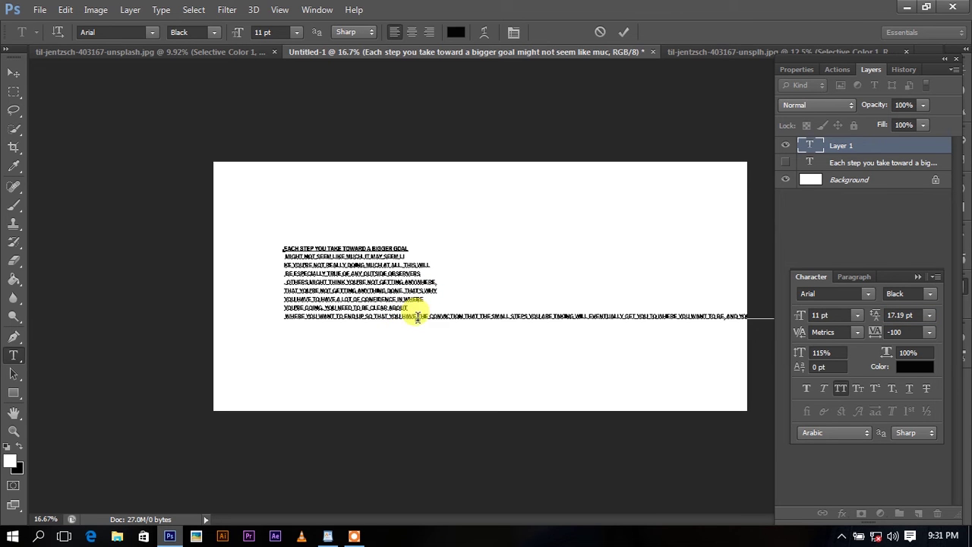
{"action": "left_click", "coordinate": [417, 317]}
{"action": "key", "text": "Return"}
{"action": "key", "text": "Return"}
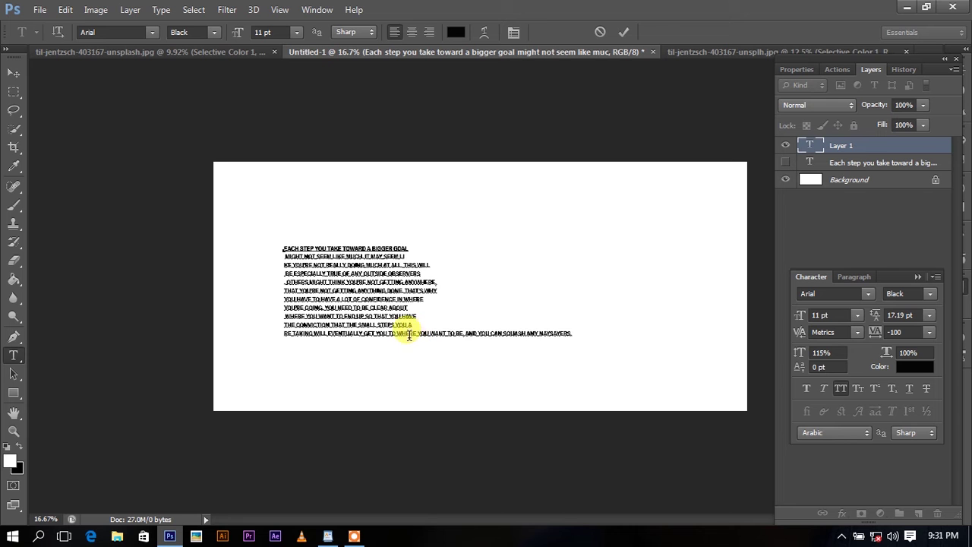
{"action": "left_click", "coordinate": [417, 333]}
{"action": "key", "text": "Return"}
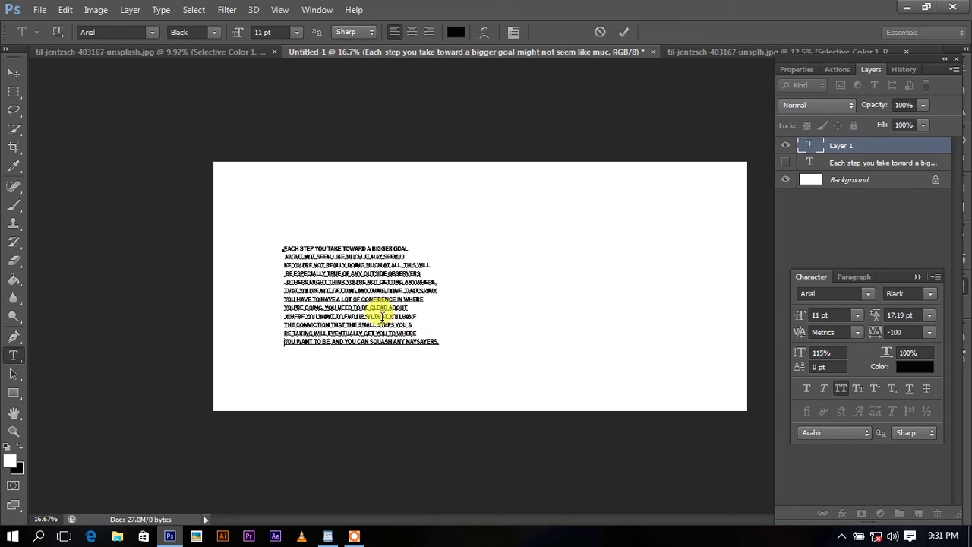
{"action": "key", "text": "ctrl+a"}
{"action": "mouse_move", "coordinate": [801, 315]}
{"action": "left_mouse_down"}
{"action": "mouse_move", "coordinate": [814, 319]}
{"action": "mouse_move", "coordinate": [802, 316]}
{"action": "left_mouse_up"}
- Reduce the quote to 24 pt and enlarge EACH STEP to 41 pt
{"action": "left_click_drag", "start_coordinate": [873, 316], "coordinate": [879, 318]}
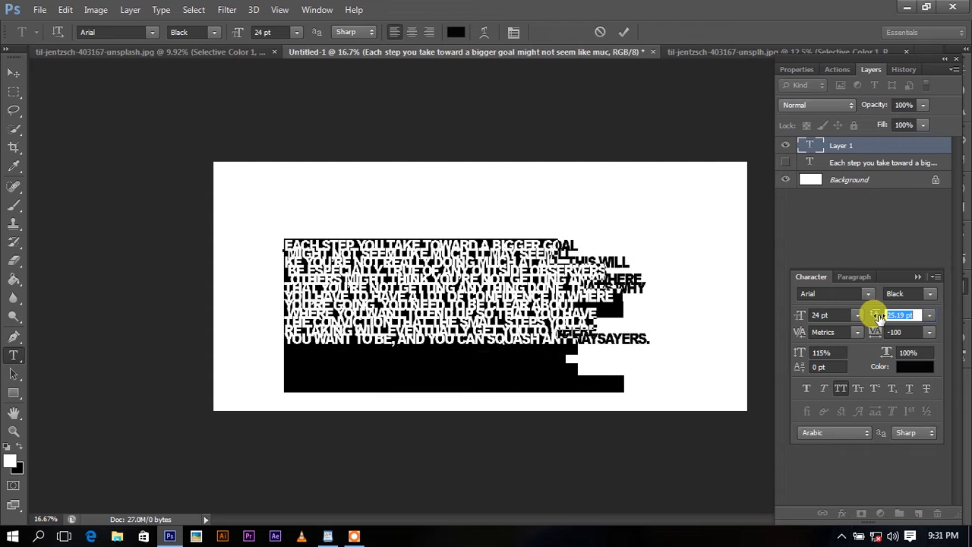
{"action": "left_click", "coordinate": [624, 32]}
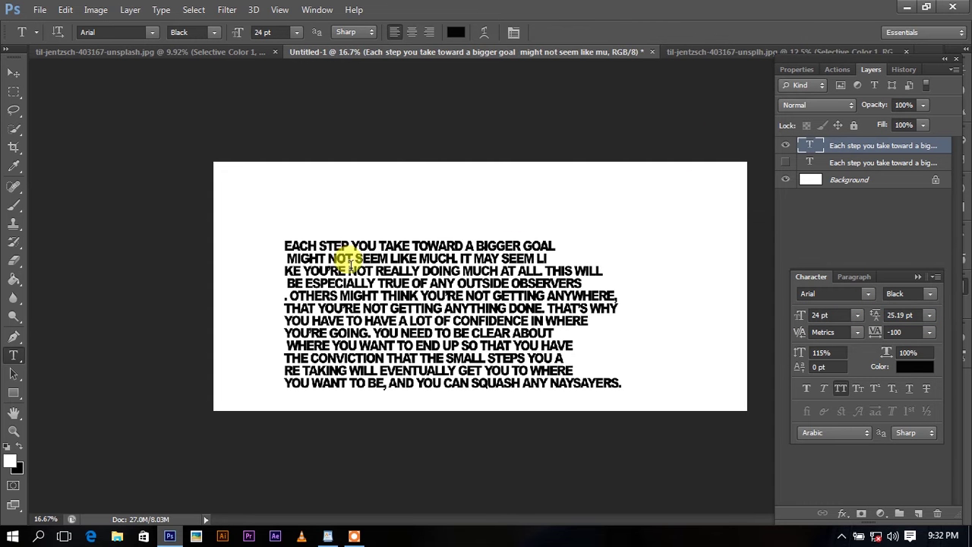
{"action": "scroll", "coordinate": [342, 258], "scroll_direction": "up", "scroll_amount": 1}
{"action": "scroll", "coordinate": [354, 201], "scroll_direction": "up", "scroll_amount": 1}
{"action": "scroll", "coordinate": [345, 262], "scroll_direction": "up", "scroll_amount": 1}
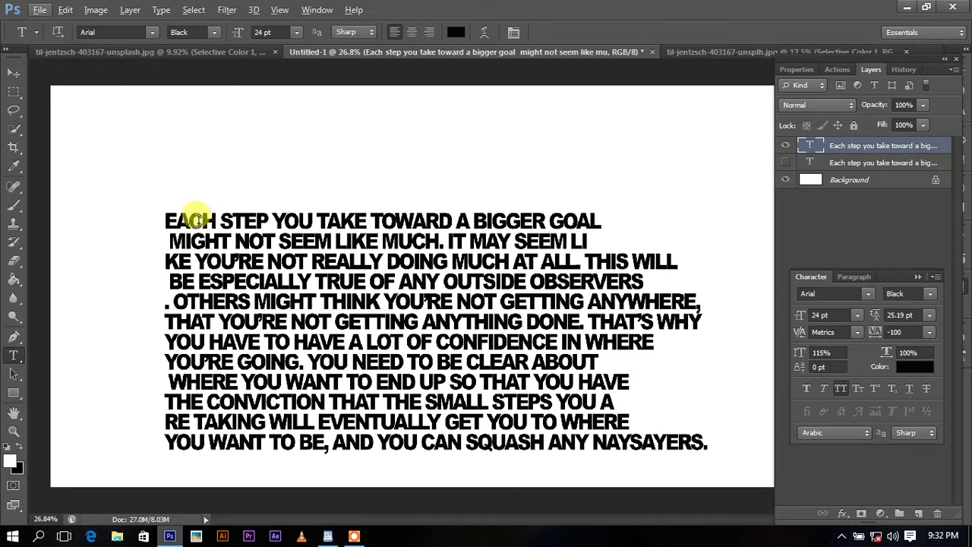
{"action": "left_click_drag", "start_coordinate": [164, 221], "coordinate": [275, 221]}
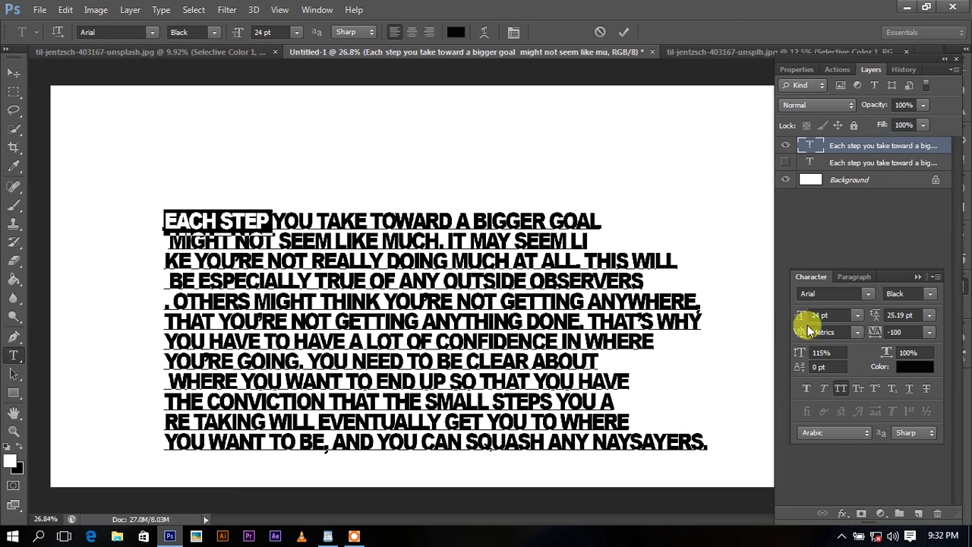
{"action": "left_click_drag", "start_coordinate": [803, 317], "coordinate": [814, 319]}
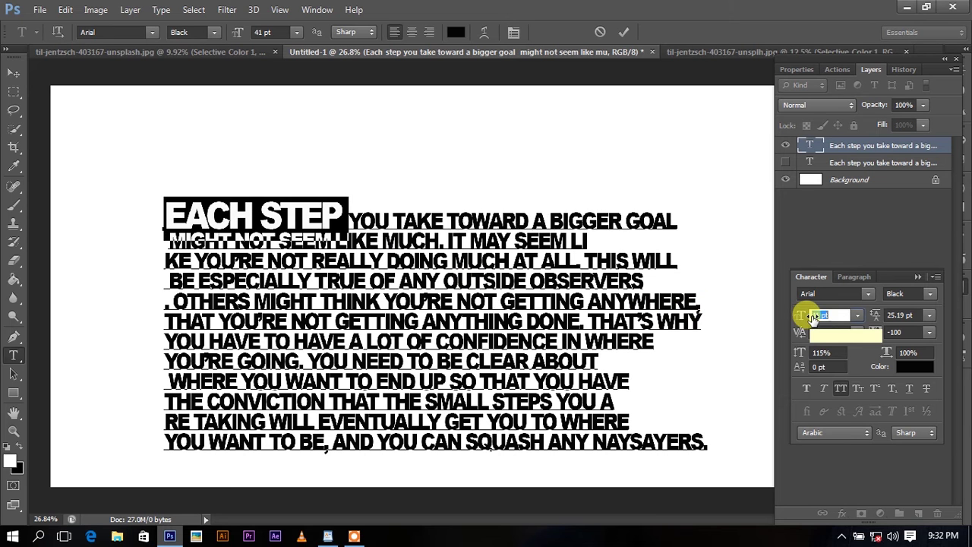
- Loosen the whole quote's tracking from -100 to -40 and commit the text
{"action": "key", "text": "ctrl+a"}
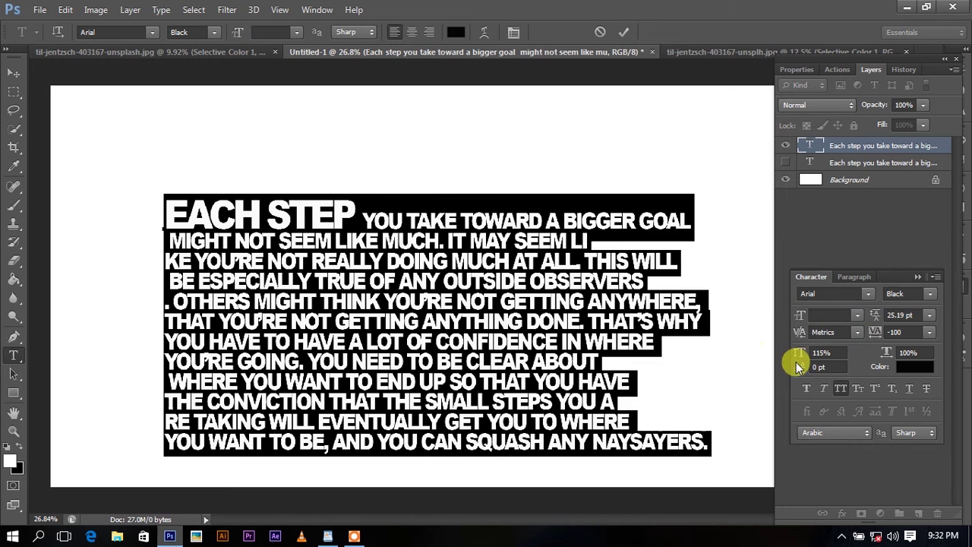
{"action": "left_click_drag", "start_coordinate": [876, 335], "coordinate": [877, 335]}
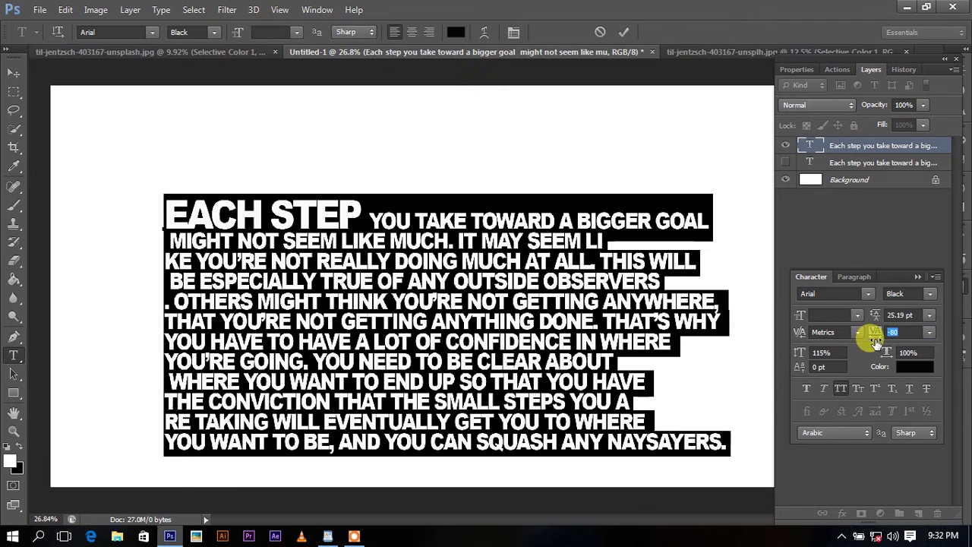
{"action": "left_click", "coordinate": [832, 352]}
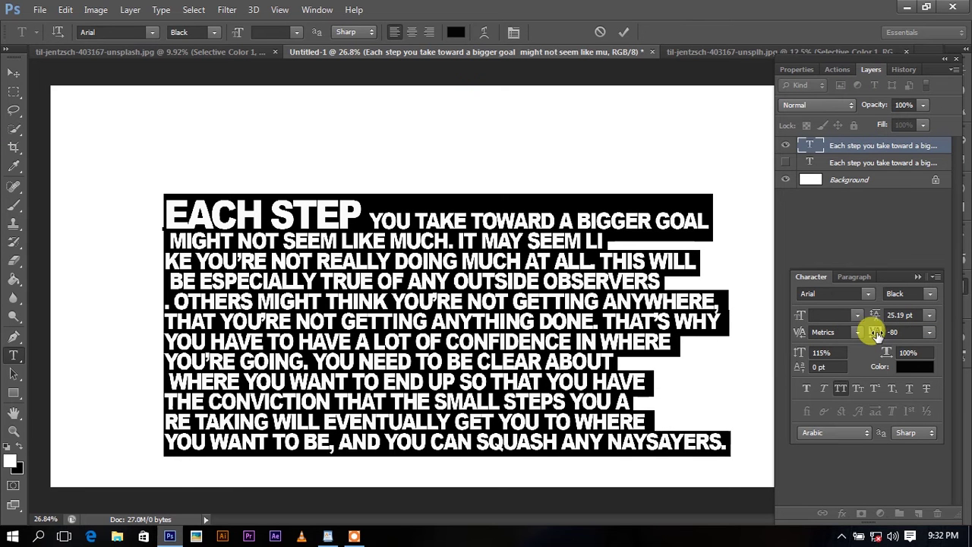
{"action": "left_click_drag", "start_coordinate": [874, 333], "coordinate": [877, 335]}
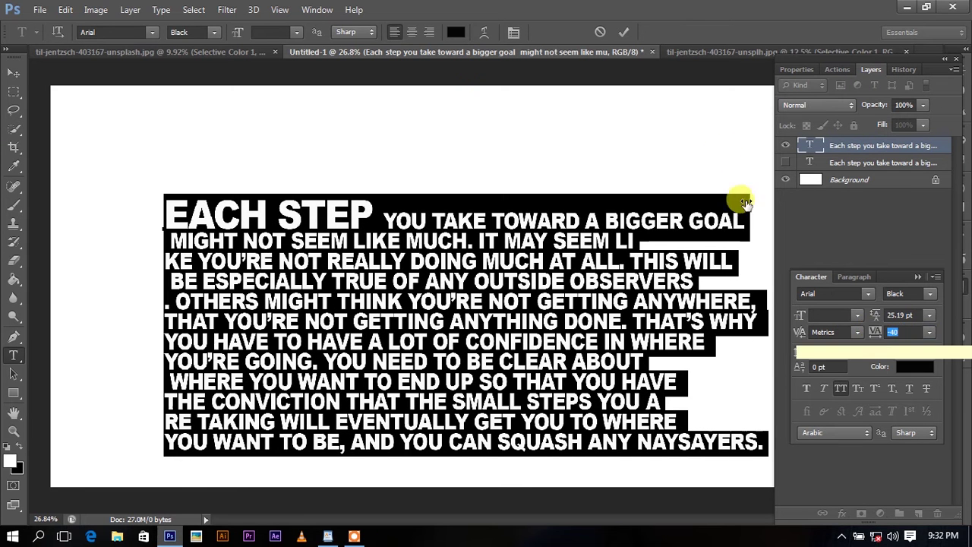
{"action": "left_click", "coordinate": [631, 35]}
{"action": "left_click", "coordinate": [632, 34]}
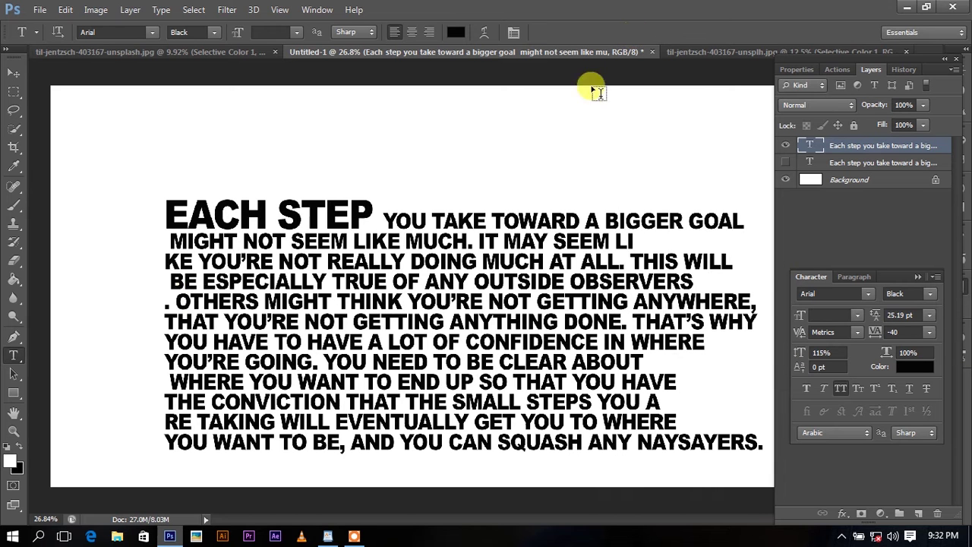
- Remove the stray leading spaces before OTHERS, BE ESPECIALLY, MIGHT NOT SEEM and WHERE YOU WANT
{"action": "left_click", "coordinate": [164, 302]}
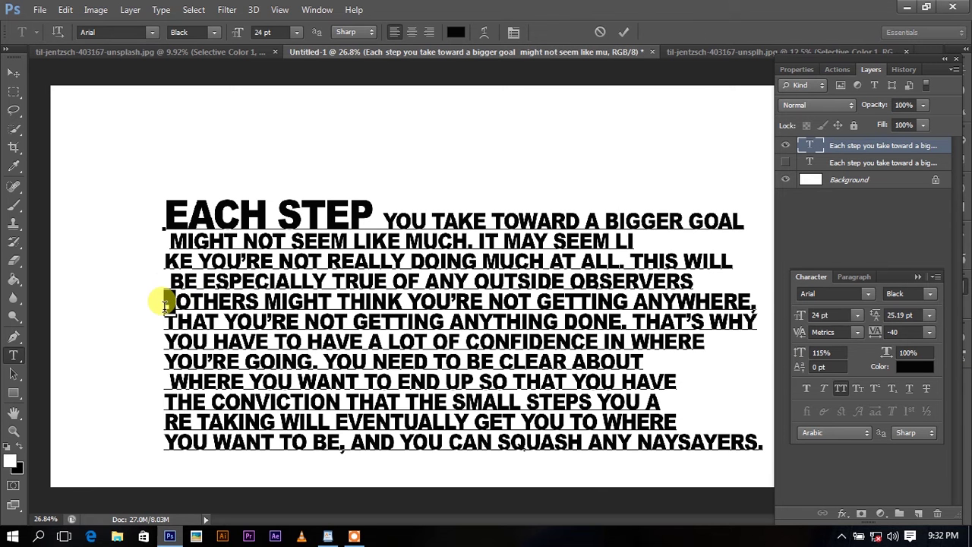
{"action": "key", "text": "Delete"}
{"action": "left_click", "coordinate": [169, 281]}
{"action": "key", "text": "Delete"}
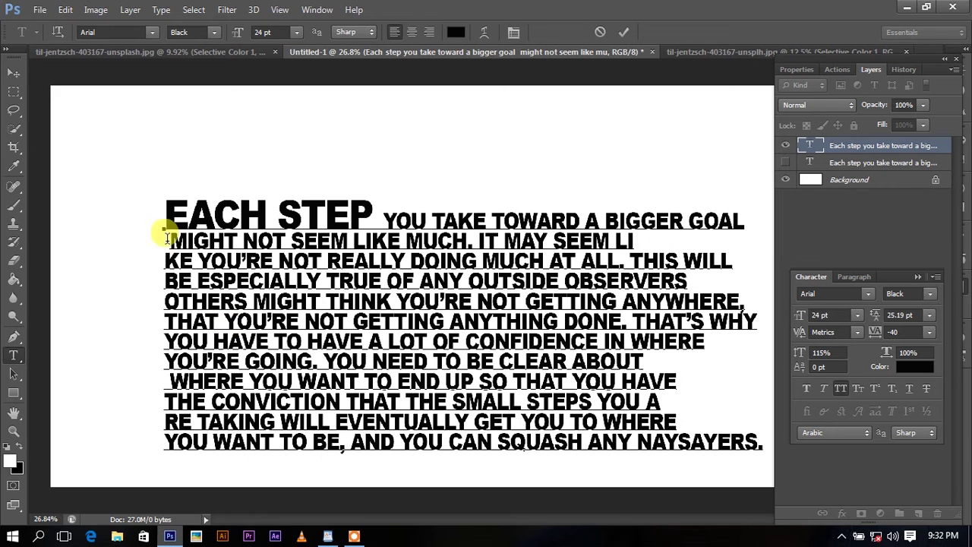
{"action": "key", "text": "Delete"}
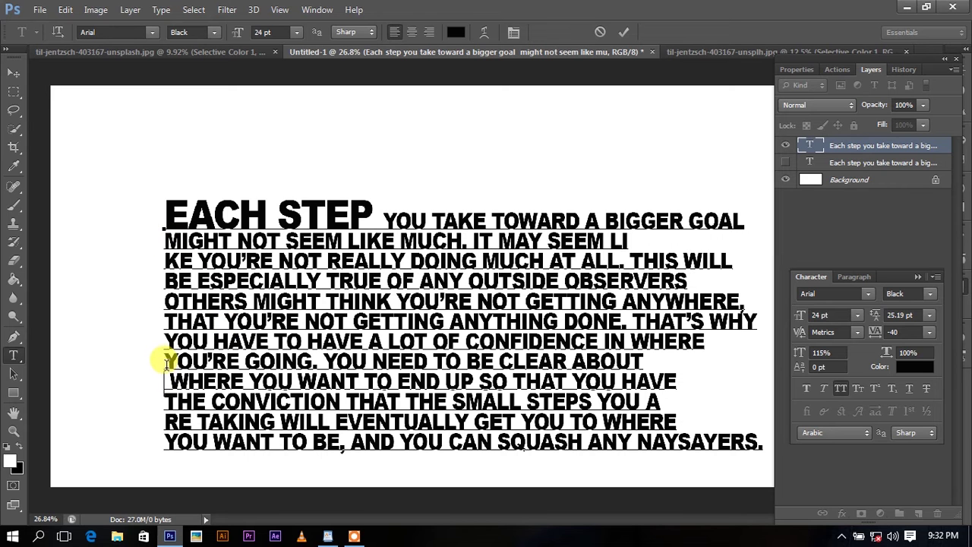
{"action": "key", "text": "Delete"}
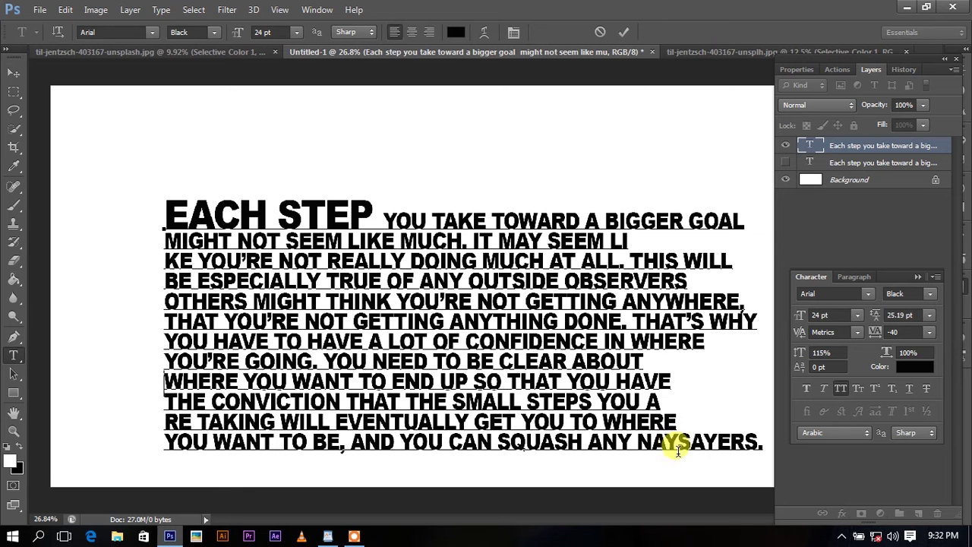
- Move ANY NAYSAYERS. to its own 48 pt line and tighten the quote's line spacing
{"action": "left_click_drag", "start_coordinate": [636, 444], "coordinate": [714, 447]}
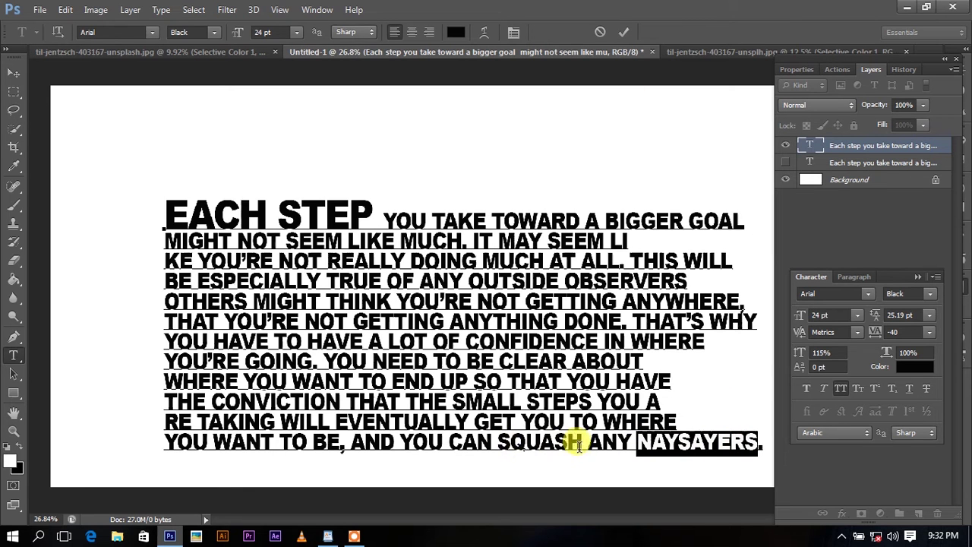
{"action": "left_click", "coordinate": [582, 442]}
{"action": "key", "text": "Return"}
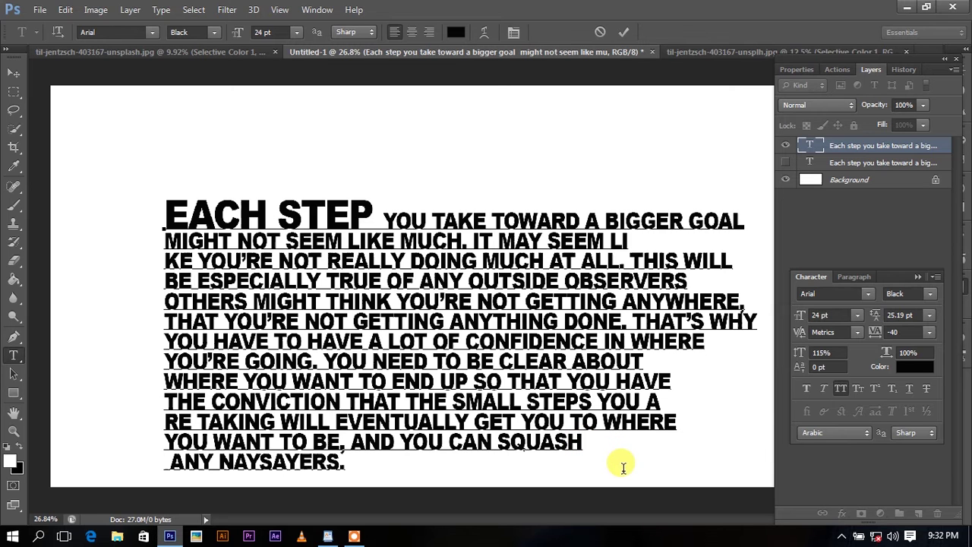
{"action": "key", "text": "Delete"}
{"action": "left_click_drag", "start_coordinate": [162, 455], "coordinate": [341, 460]}
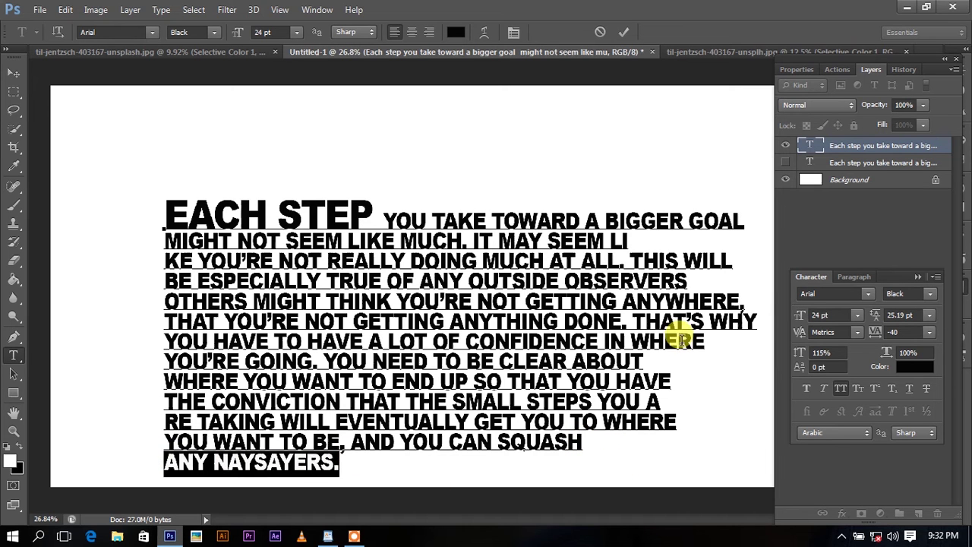
{"action": "left_click_drag", "start_coordinate": [797, 319], "coordinate": [815, 319]}
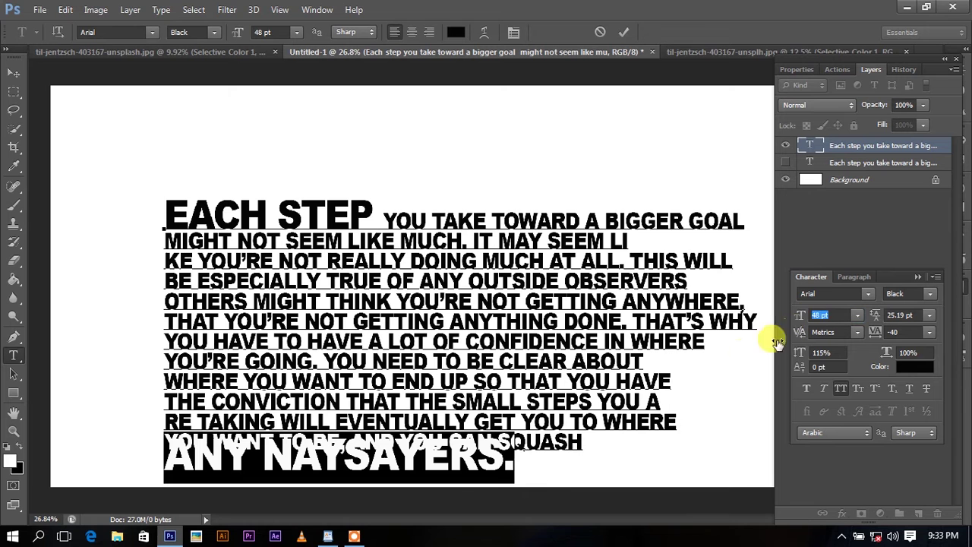
{"action": "key", "text": "ctrl+a"}
{"action": "left_click_drag", "start_coordinate": [874, 314], "coordinate": [881, 320]}
{"action": "key", "text": "Right"}
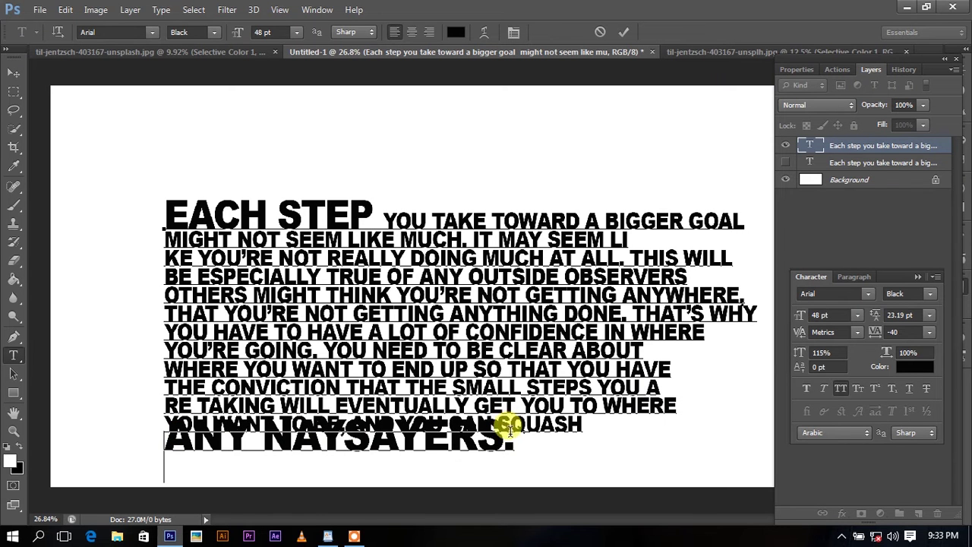
- Shrink ANY to 21 pt, rejoin it to the SQUASH line, and set NAYSAYERS. to 24 pt
{"action": "left_click_drag", "start_coordinate": [510, 430], "coordinate": [308, 425]}
{"action": "key", "text": "Home"}
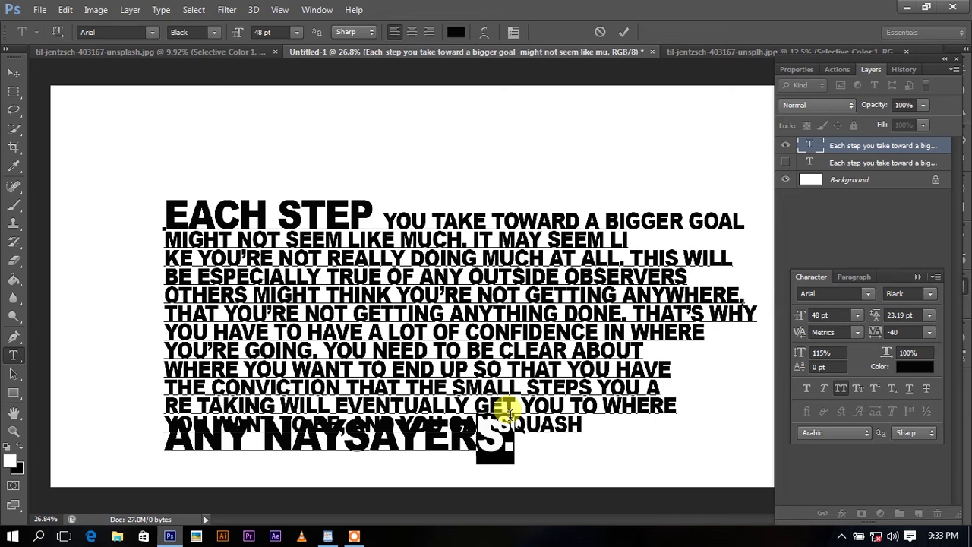
{"action": "key", "text": "shift+Left"}
{"action": "key", "text": "shift+Left"}
{"action": "key", "text": "shift+Left"}
{"action": "key", "text": "shift+Left"}
{"action": "key", "text": "shift+Left"}
{"action": "key", "text": "shift+Left"}
{"action": "key", "text": "shift+Left"}
{"action": "key", "text": "shift+Left"}
{"action": "key", "text": "shift+Left"}
{"action": "key", "text": "shift+Left"}
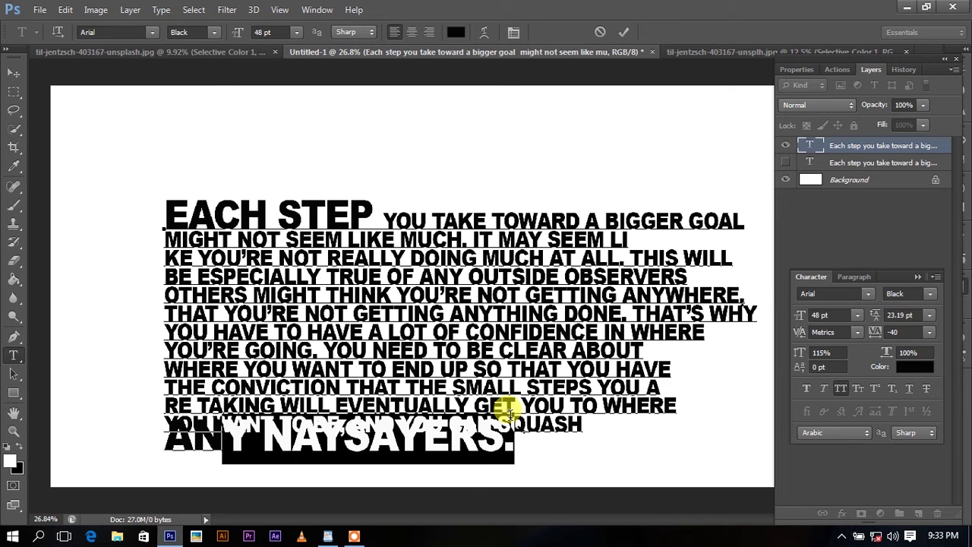
{"action": "key", "text": "shift+Left"}
{"action": "key", "text": "shift+Left"}
{"action": "left_click_drag", "start_coordinate": [799, 315], "coordinate": [782, 325]}
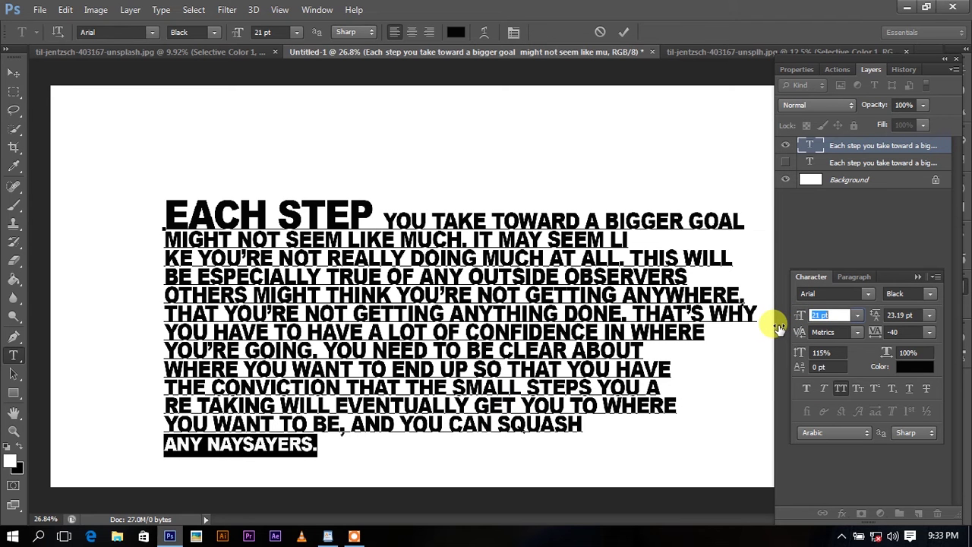
{"action": "left_click", "coordinate": [169, 445]}
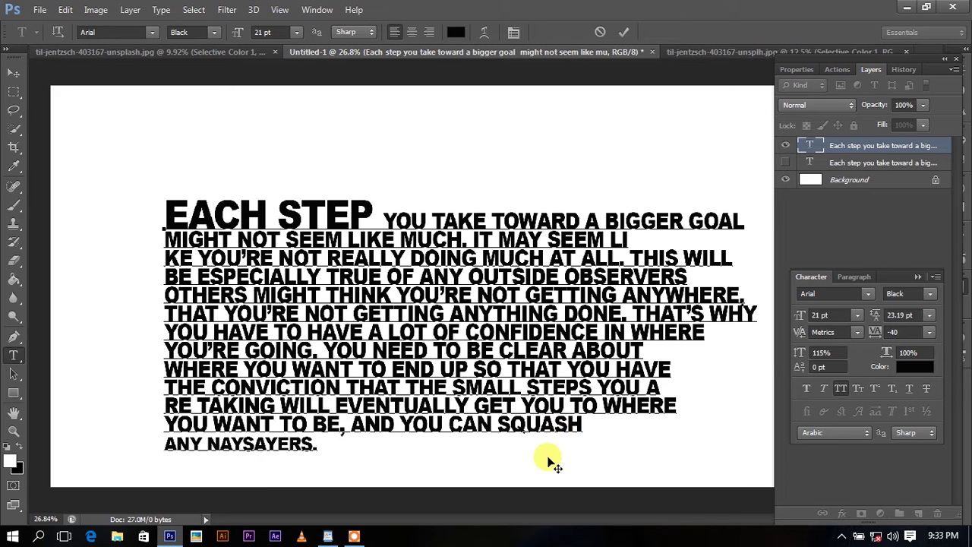
{"action": "key", "text": "Delete"}
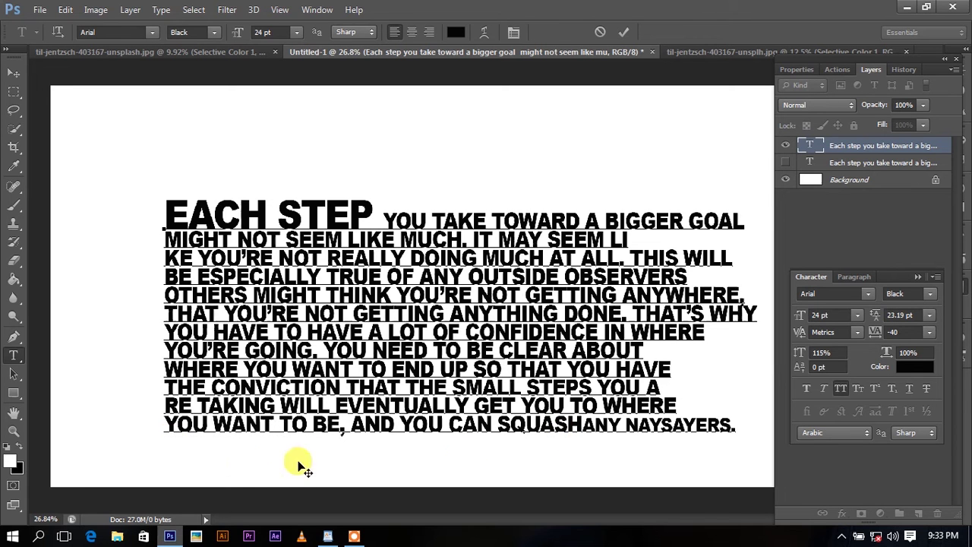
{"action": "left_click_drag", "start_coordinate": [631, 426], "coordinate": [736, 427]}
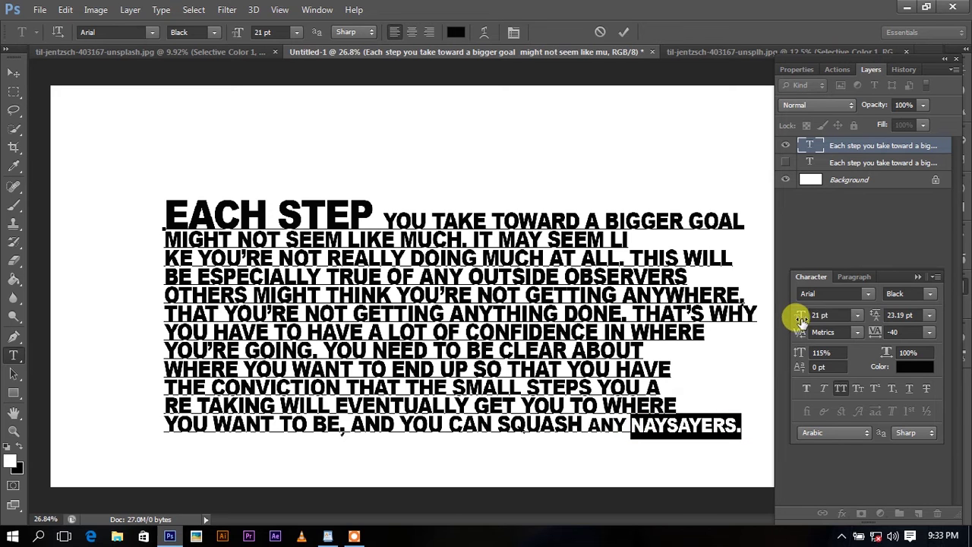
{"action": "left_click_drag", "start_coordinate": [803, 319], "coordinate": [807, 319]}
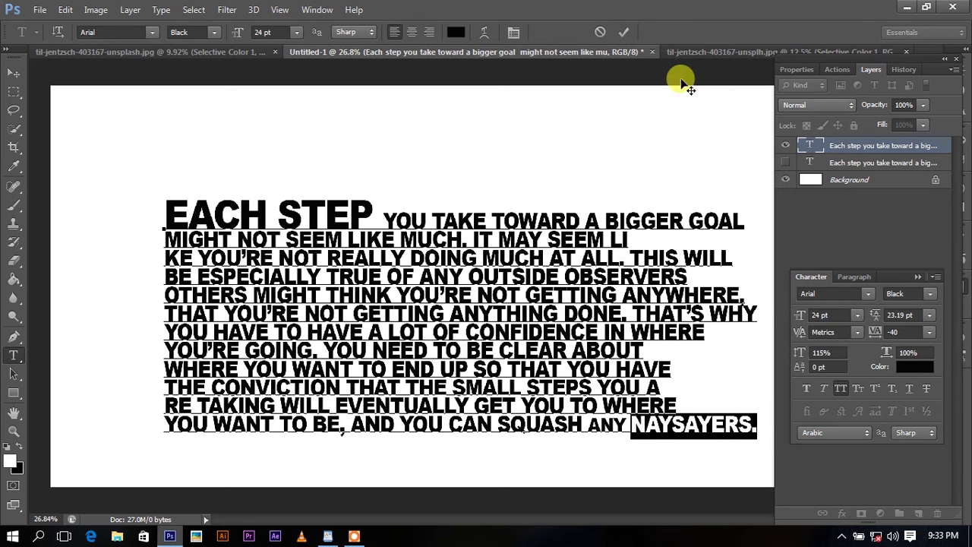
{"action": "left_click", "coordinate": [628, 33]}
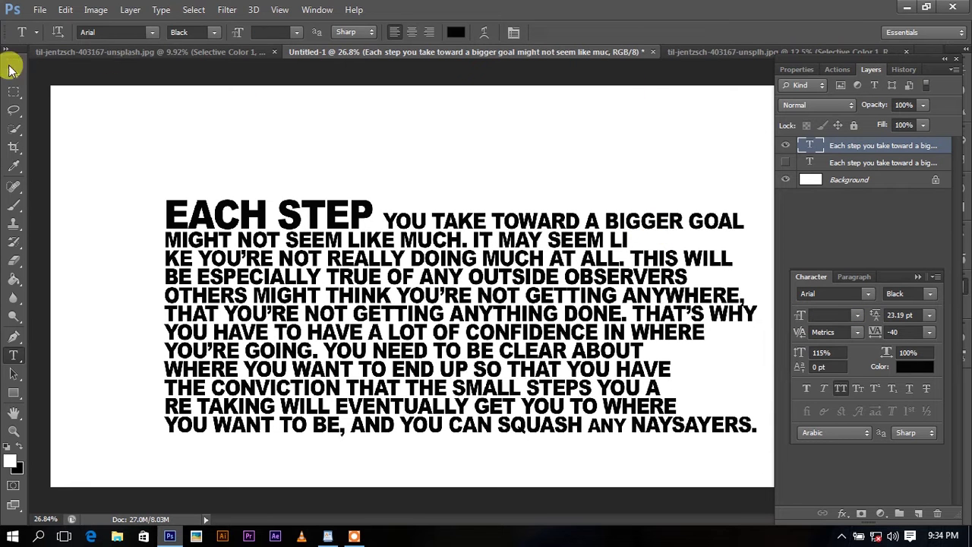
- Add a pale pink Solid Color fill layer to the portrait document, then return to Untitled-1
{"action": "left_click", "coordinate": [9, 75]}
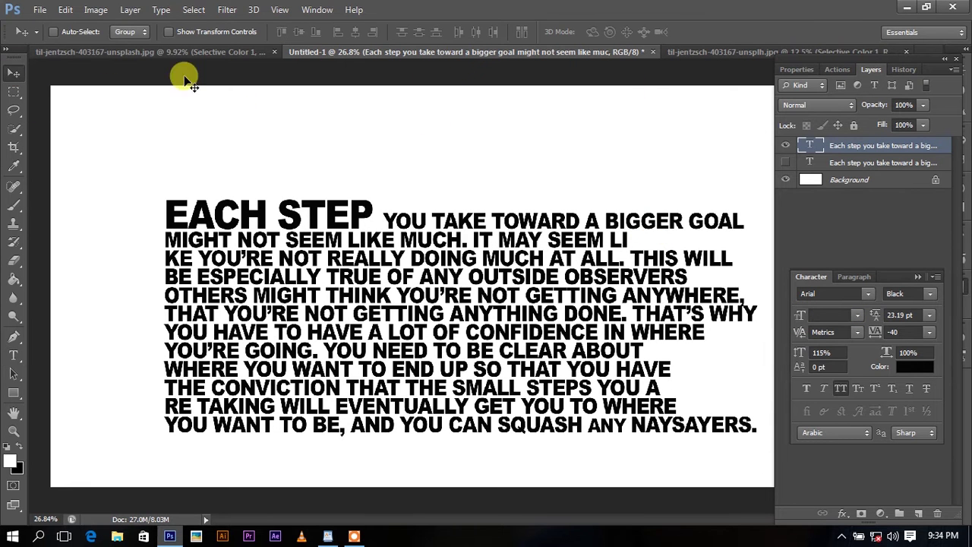
{"action": "left_click", "coordinate": [717, 52]}
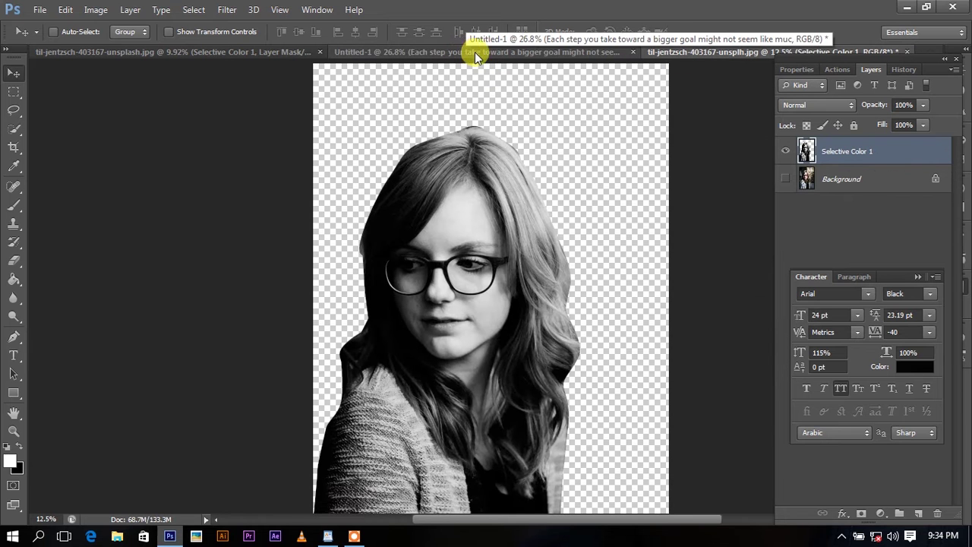
{"action": "left_click", "coordinate": [917, 278]}
{"action": "left_click", "coordinate": [880, 514]}
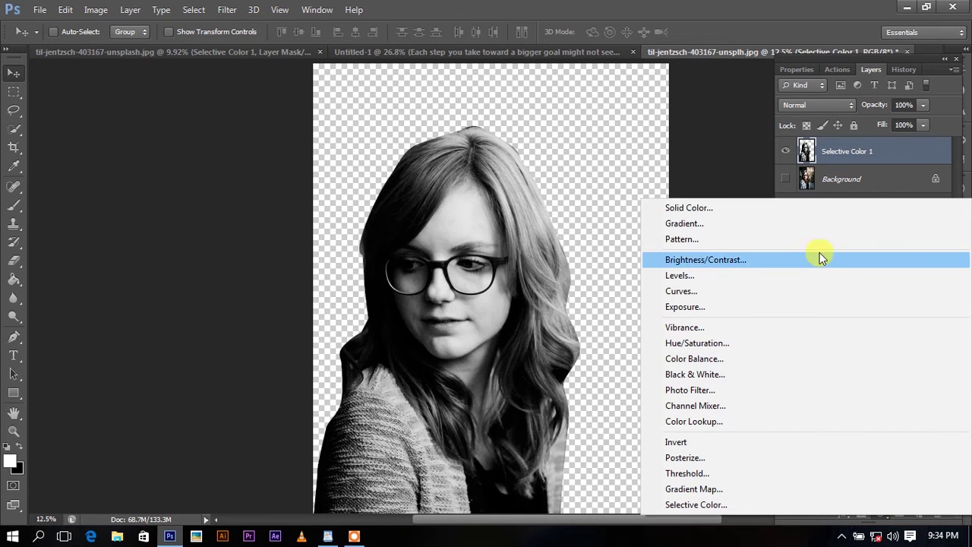
{"action": "left_click", "coordinate": [801, 212]}
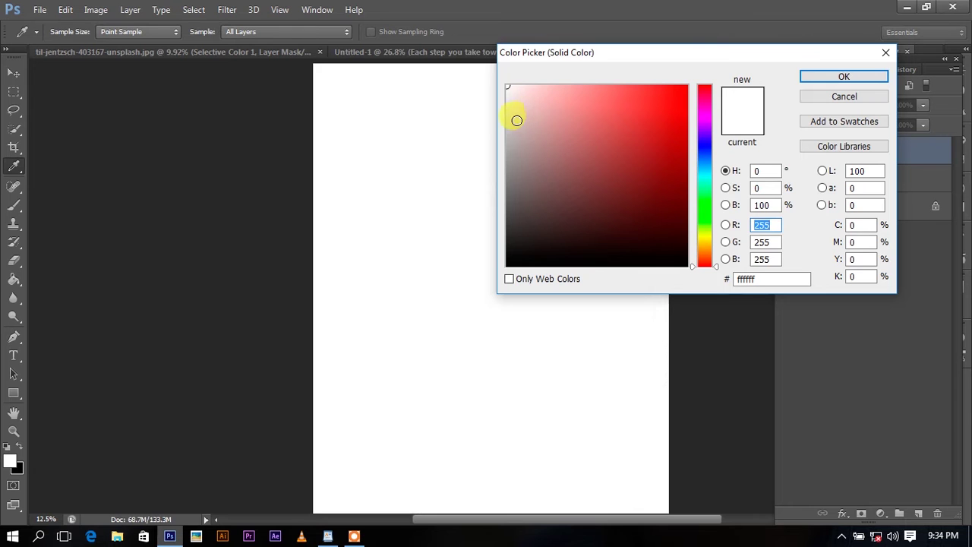
{"action": "left_click", "coordinate": [516, 120]}
{"action": "left_click", "coordinate": [844, 76]}
{"action": "key", "text": "v"}
{"action": "left_click", "coordinate": [396, 51]}
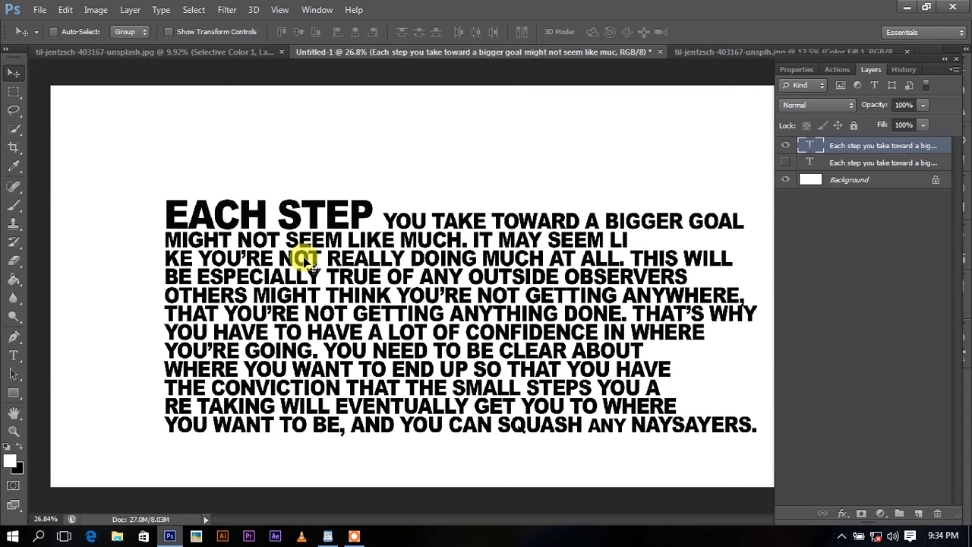
- Copy the quote text layer into the portrait document, move it higher and shrink it to half size
{"action": "mouse_move", "coordinate": [461, 223]}
{"action": "left_mouse_down"}
{"action": "mouse_move", "coordinate": [615, 114]}
{"action": "mouse_move", "coordinate": [484, 183]}
{"action": "left_mouse_up"}
{"action": "left_click", "coordinate": [538, 257]}
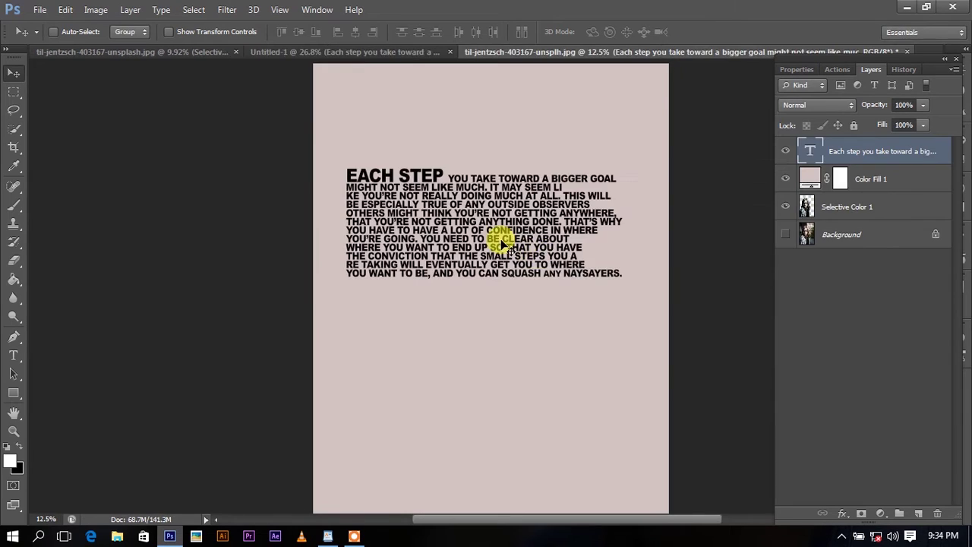
{"action": "key", "text": "ctrl+t"}
{"action": "left_click_drag", "start_coordinate": [555, 258], "coordinate": [554, 225]}
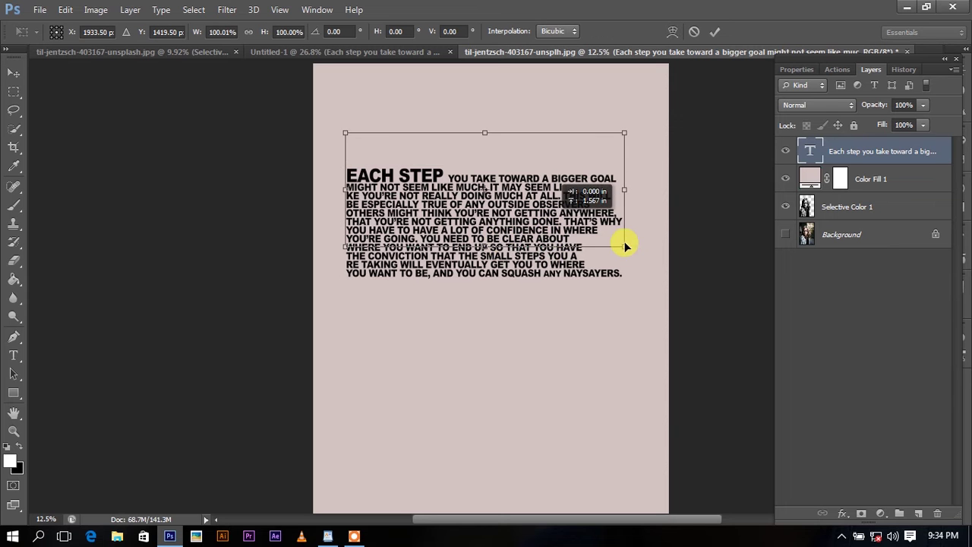
{"action": "mouse_move", "coordinate": [627, 246]}
{"action": "left_mouse_down"}
{"action": "mouse_move", "coordinate": [566, 221]}
{"action": "mouse_move", "coordinate": [608, 216]}
{"action": "left_mouse_up"}
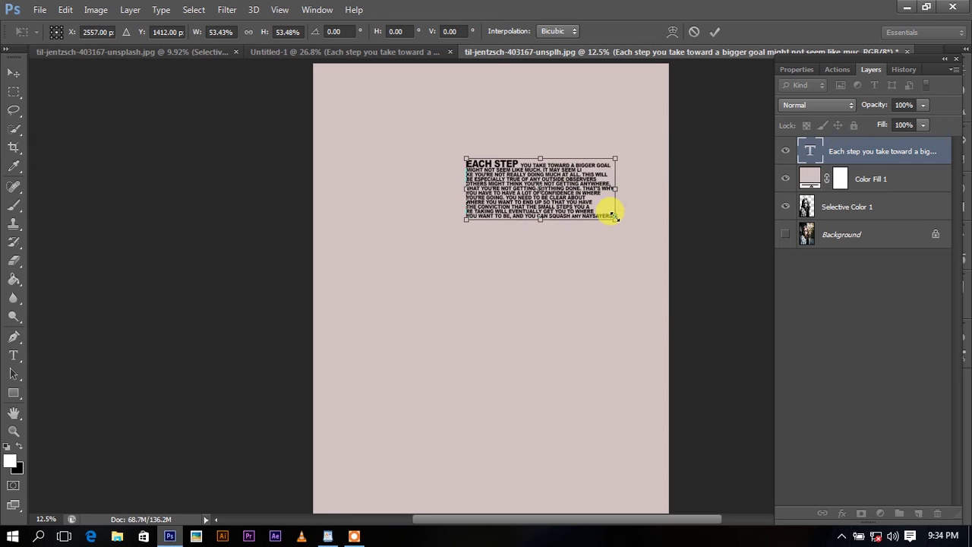
{"action": "key", "text": "Return"}
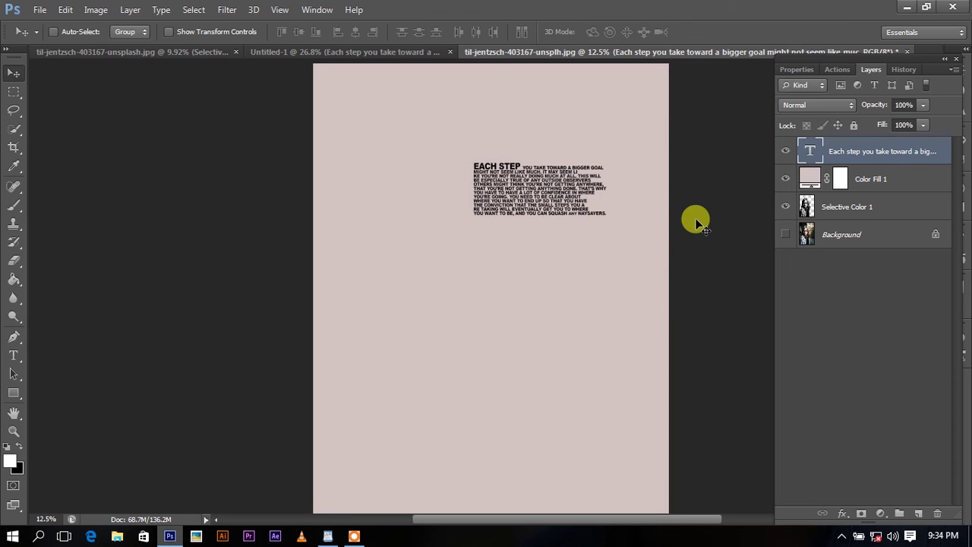
- Make several duplicates of the quote text layer
{"action": "key", "text": "ctrl+j"}
{"action": "left_click_drag", "start_coordinate": [868, 151], "coordinate": [917, 513]}
{"action": "left_click_drag", "start_coordinate": [881, 152], "coordinate": [917, 513]}
{"action": "key", "text": "ctrl+j"}
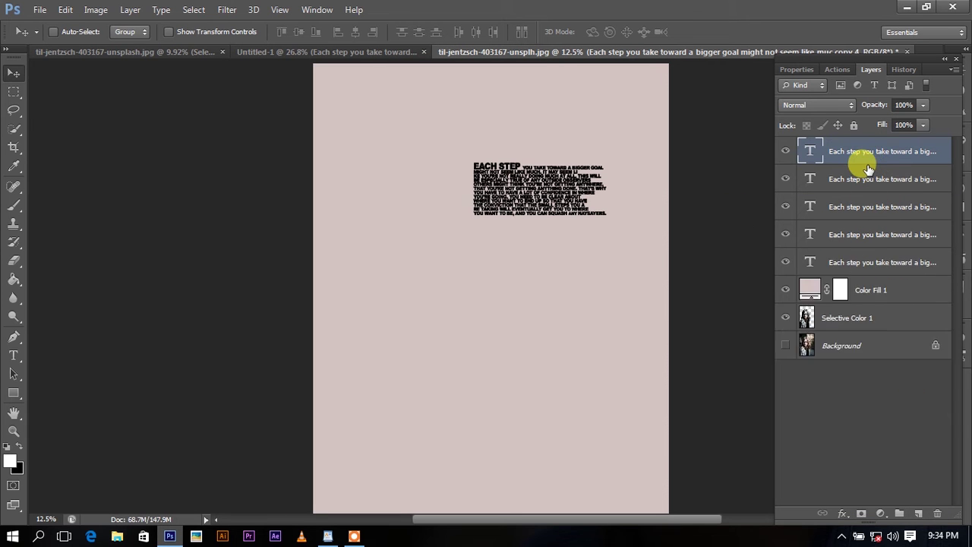
{"action": "key", "text": "ctrl+j"}
{"action": "key", "text": "ctrl+j"}
{"action": "key", "text": "ctrl+j"}
{"action": "key", "text": "ctrl+j"}
{"action": "key", "text": "ctrl+j"}
{"action": "key", "text": "ctrl+j"}
{"action": "key", "text": "ctrl+j"}
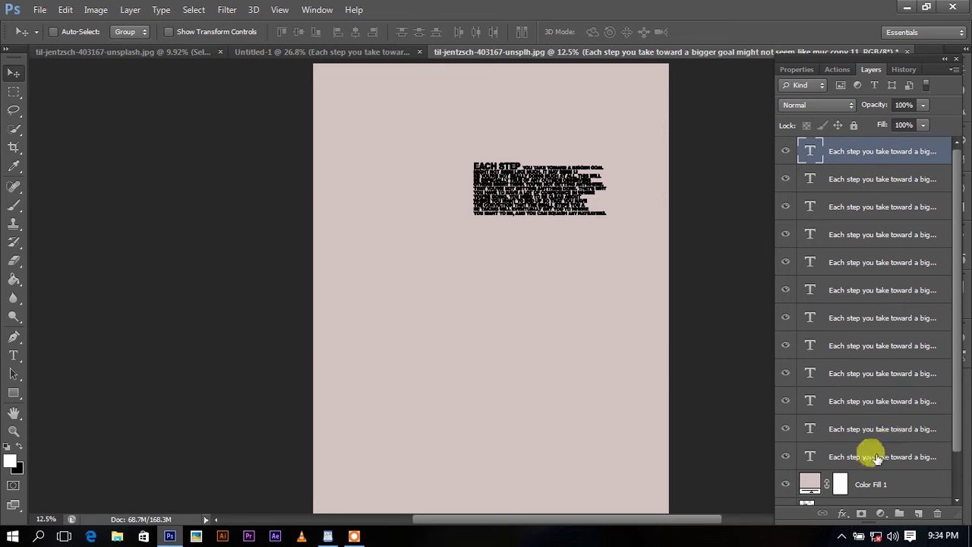
- Move a lower text copy further down the page and shrink it to about 73%
{"action": "left_click_drag", "start_coordinate": [873, 445], "coordinate": [831, 431]}
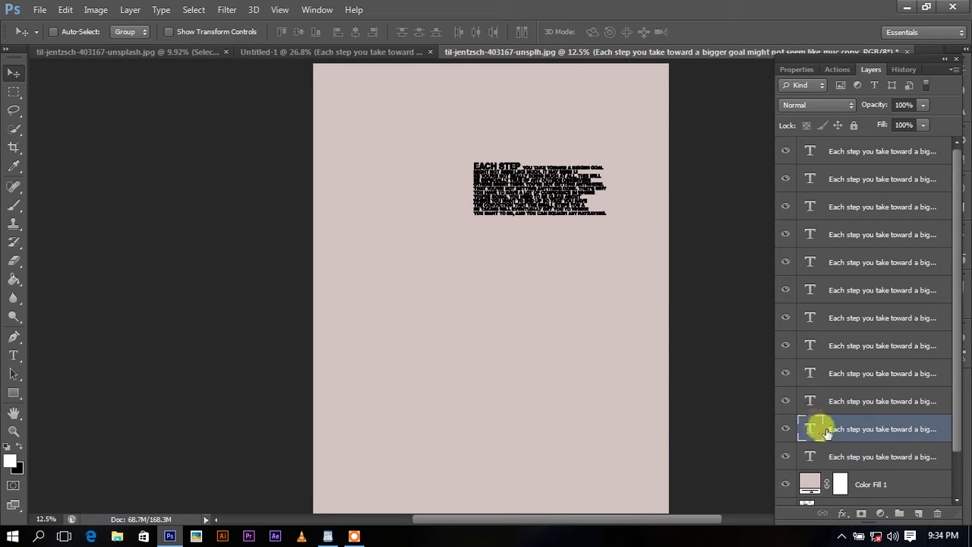
{"action": "key", "text": "ctrl+t"}
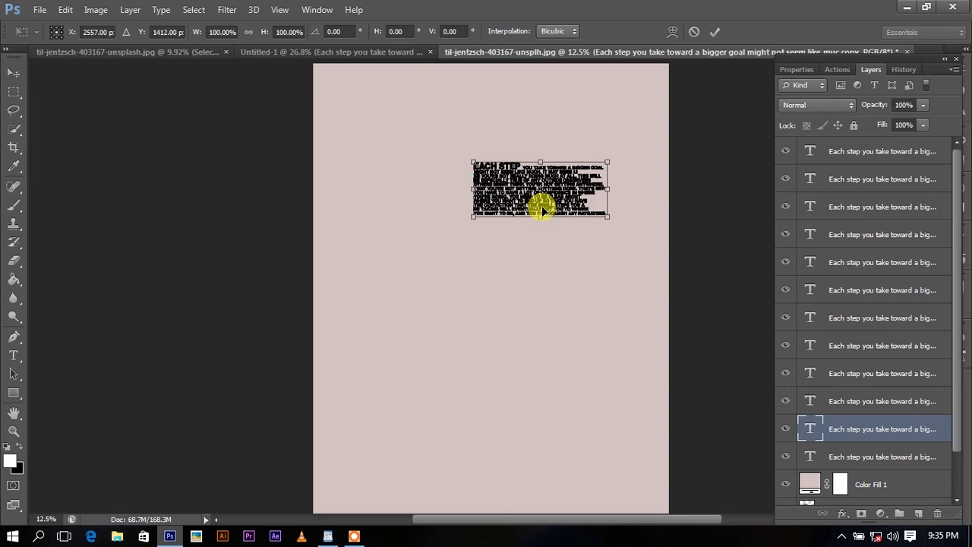
{"action": "left_click_drag", "start_coordinate": [572, 194], "coordinate": [574, 255]}
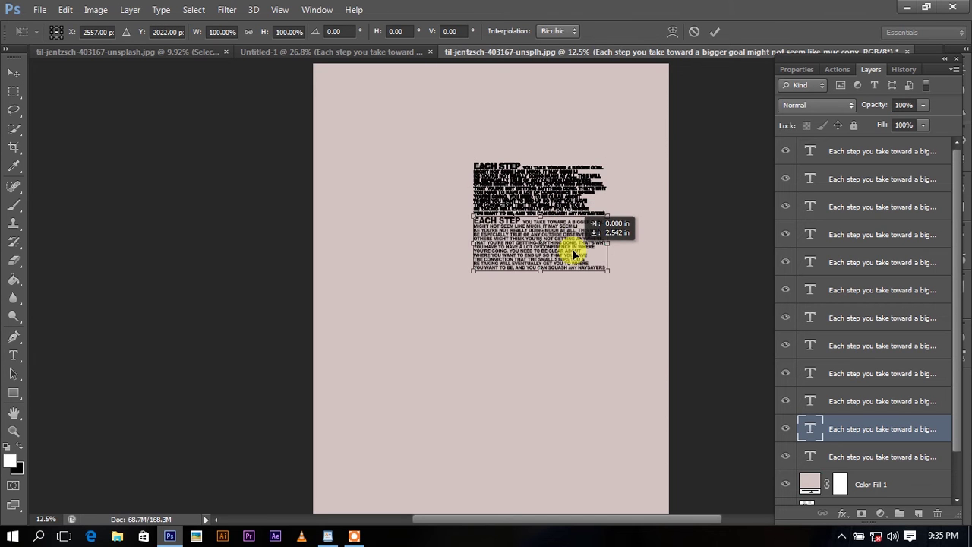
{"action": "left_click_drag", "start_coordinate": [607, 277], "coordinate": [564, 237]}
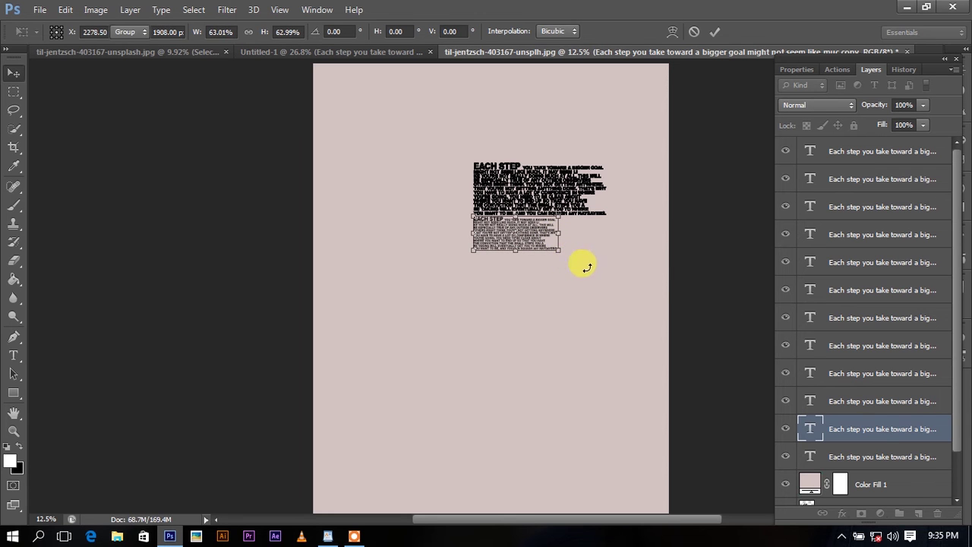
{"action": "key", "text": "Return"}
- Move the text block above it below the others and shrink it to about 76%
{"action": "left_click", "coordinate": [851, 400]}
{"action": "key", "text": "ctrl+t"}
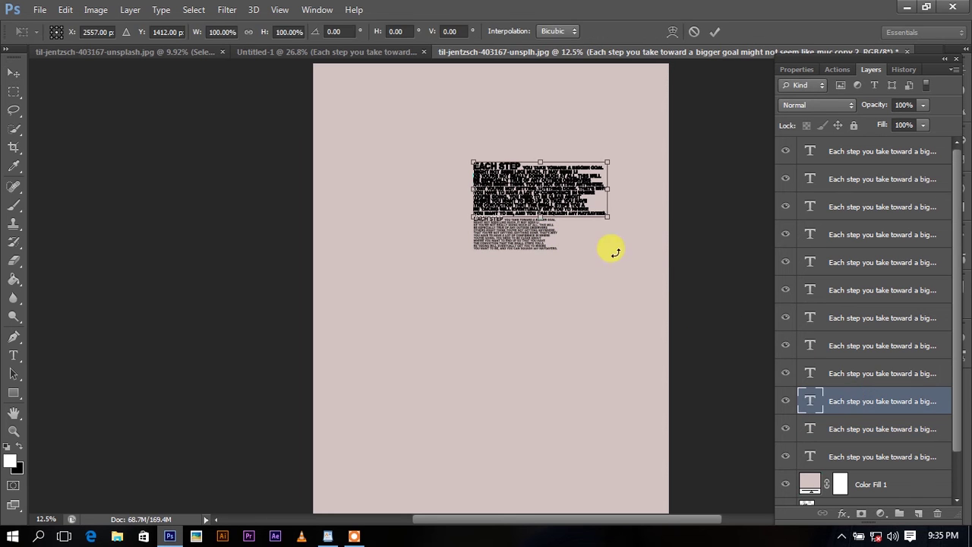
{"action": "left_click_drag", "start_coordinate": [581, 225], "coordinate": [593, 291]}
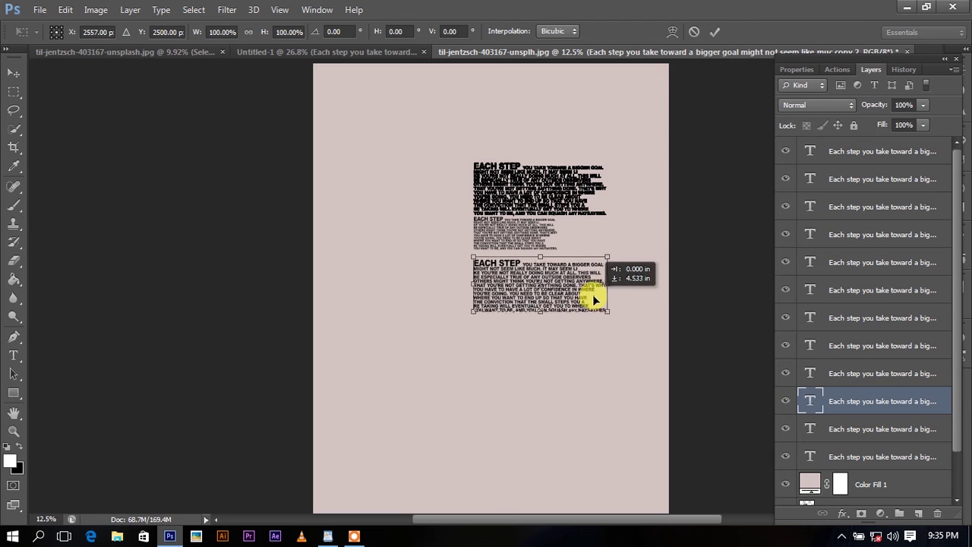
{"action": "left_click_drag", "start_coordinate": [608, 305], "coordinate": [546, 261]}
{"action": "key", "text": "Return"}
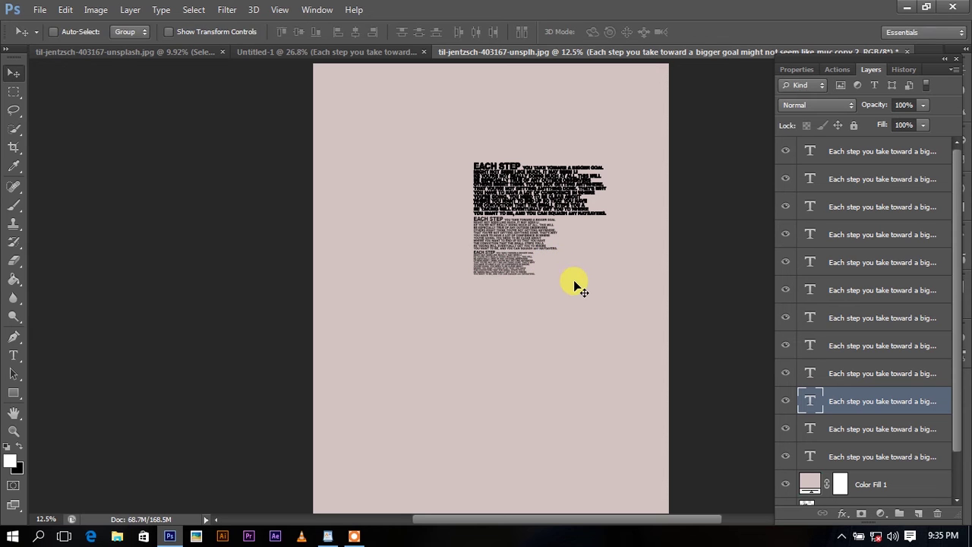
- Duplicate the text twice, placing one copy beside the original and one about 2.5 in lower
{"action": "key", "text": "ctrl+j"}
{"action": "key", "text": "ctrl+t"}
{"action": "left_click_drag", "start_coordinate": [521, 267], "coordinate": [587, 270]}
{"action": "key", "text": "Return"}
{"action": "key", "text": "ctrl+j"}
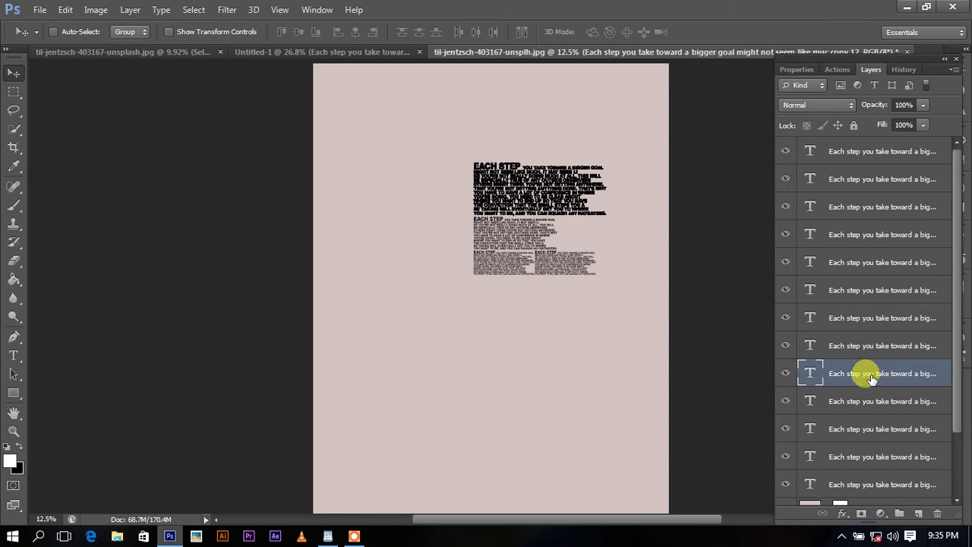
{"action": "key", "text": "ctrl+t"}
{"action": "left_click_drag", "start_coordinate": [579, 199], "coordinate": [589, 315]}
{"action": "key", "text": "Return"}
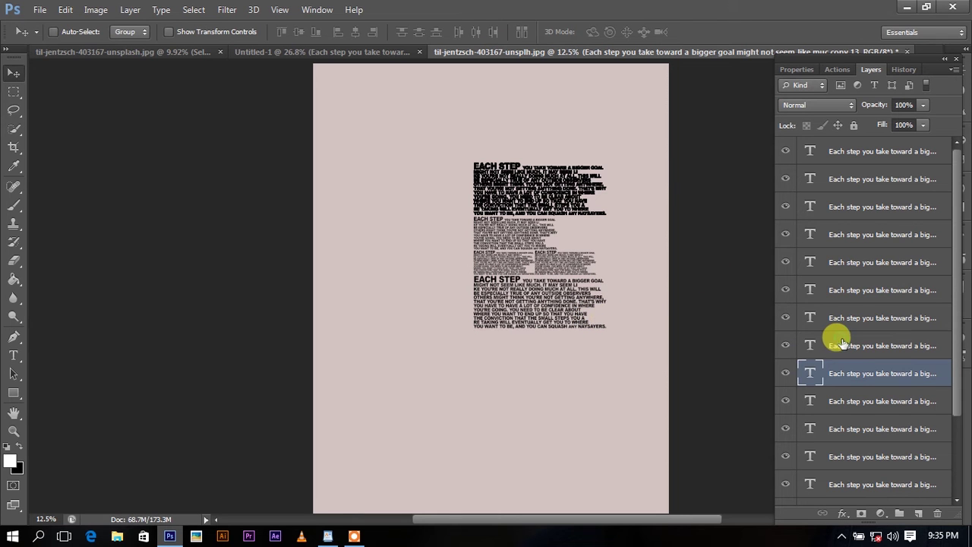
- Move one text block below the stack and another up to the column's top
{"action": "left_click", "coordinate": [841, 344]}
{"action": "key", "text": "ctrl+t"}
{"action": "mouse_move", "coordinate": [578, 200]}
{"action": "left_mouse_down"}
{"action": "mouse_move", "coordinate": [583, 373]}
{"action": "mouse_move", "coordinate": [648, 418]}
{"action": "left_mouse_up"}
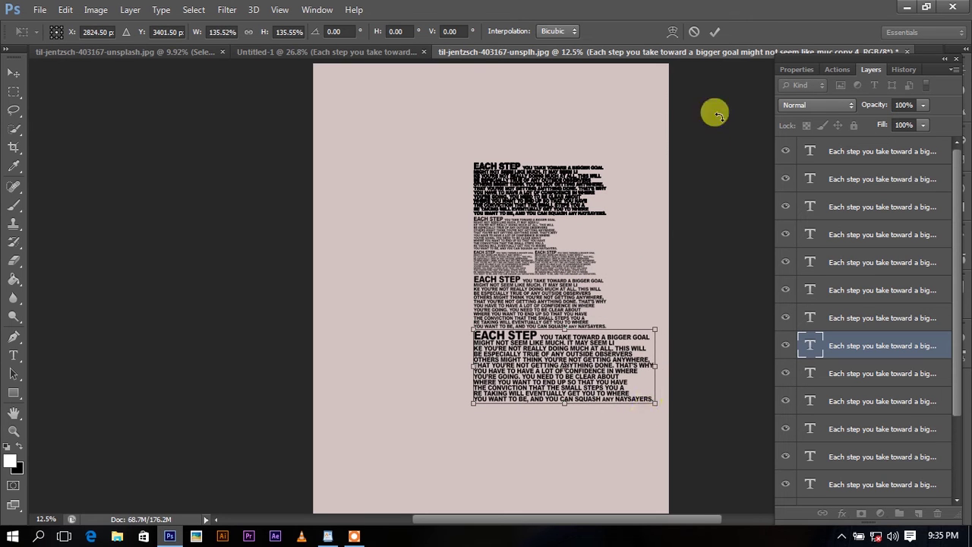
{"action": "left_click", "coordinate": [715, 32]}
{"action": "left_click", "coordinate": [856, 320]}
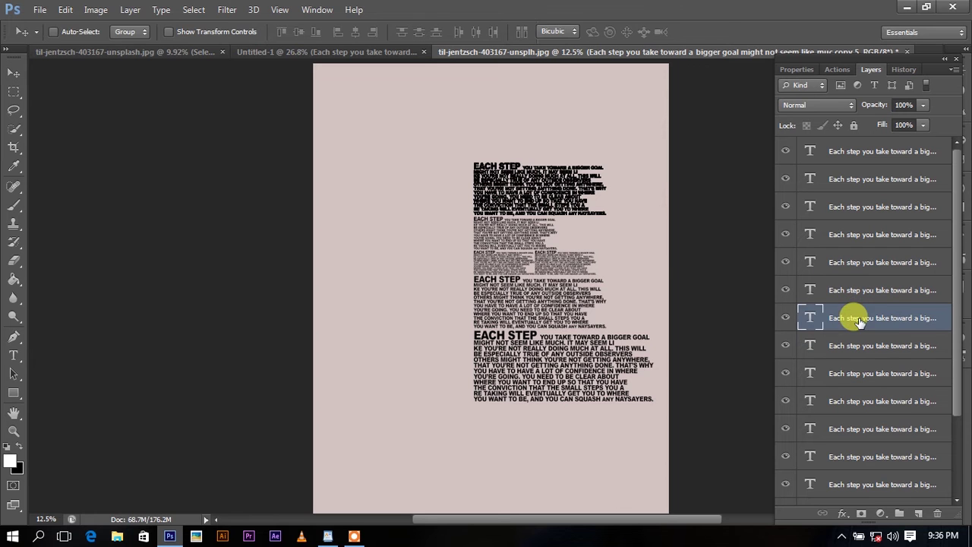
{"action": "key", "text": "ctrl+t"}
{"action": "mouse_move", "coordinate": [582, 195]}
{"action": "left_mouse_down"}
{"action": "mouse_move", "coordinate": [582, 139]}
{"action": "mouse_move", "coordinate": [575, 150]}
{"action": "mouse_move", "coordinate": [548, 143]}
{"action": "mouse_move", "coordinate": [592, 147]}
{"action": "left_mouse_up"}
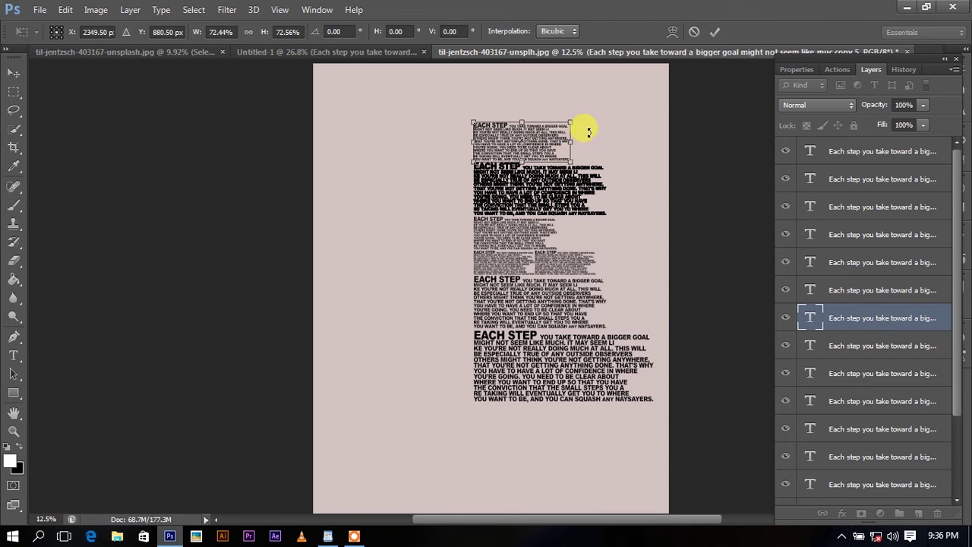
- Duplicate the next text layer up and move the copy to the bottom of the column
{"action": "left_click", "coordinate": [714, 34]}
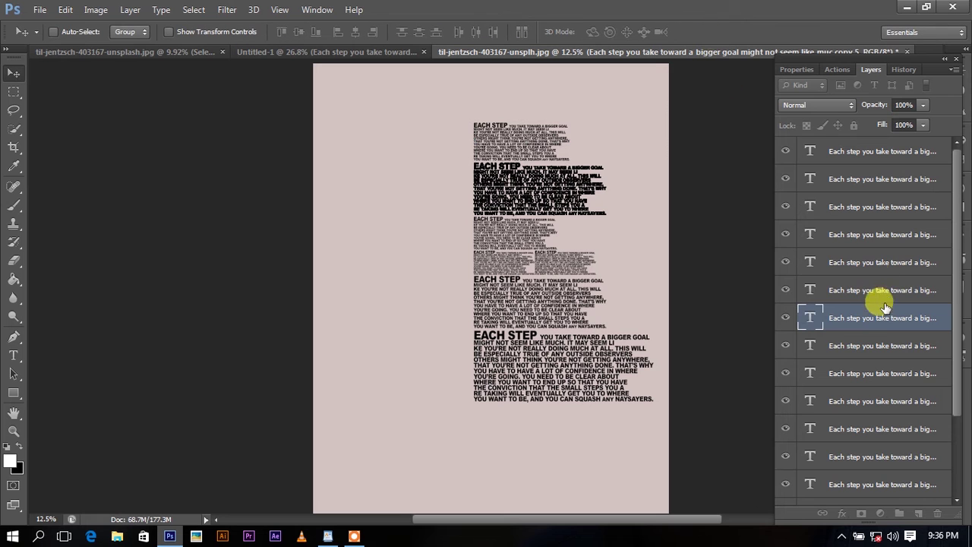
{"action": "left_click", "coordinate": [880, 293]}
{"action": "key", "text": "ctrl+j"}
{"action": "key", "text": "ctrl+t"}
{"action": "left_click_drag", "start_coordinate": [564, 202], "coordinate": [575, 441]}
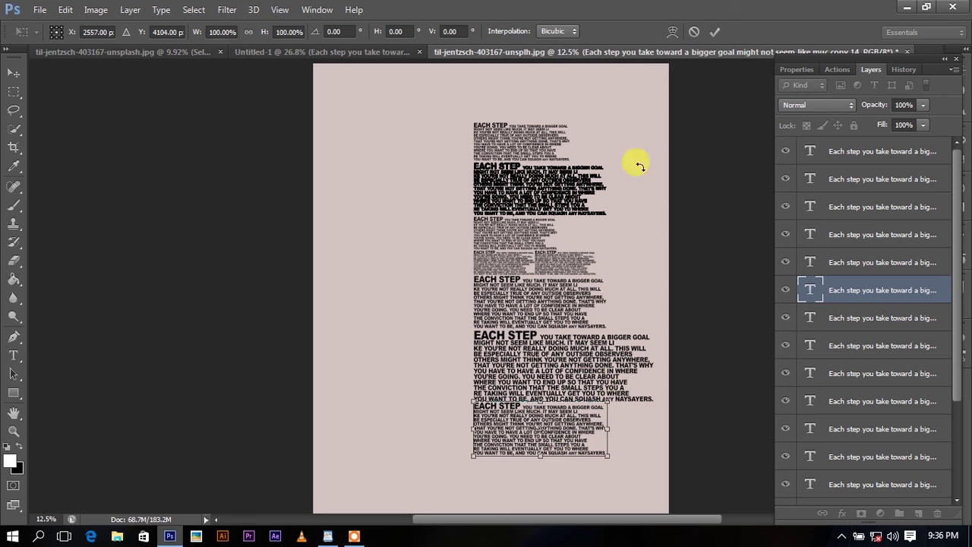
{"action": "left_click", "coordinate": [715, 34]}
- Shrink another text block to about 64%
{"action": "left_click", "coordinate": [845, 262]}
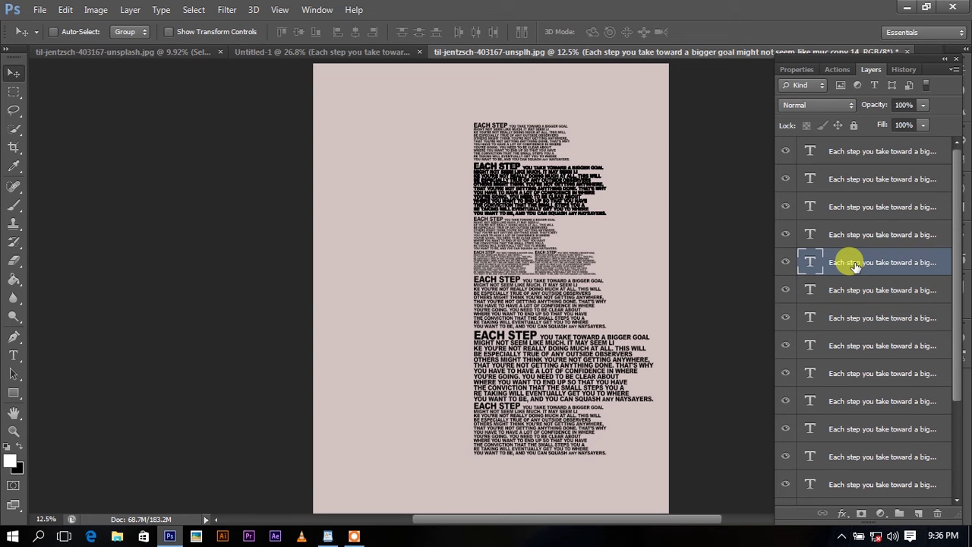
{"action": "key", "text": "ctrl+t"}
{"action": "mouse_move", "coordinate": [596, 209]}
{"action": "left_mouse_down"}
{"action": "mouse_move", "coordinate": [571, 212]}
{"action": "mouse_move", "coordinate": [638, 248]}
{"action": "left_mouse_up"}
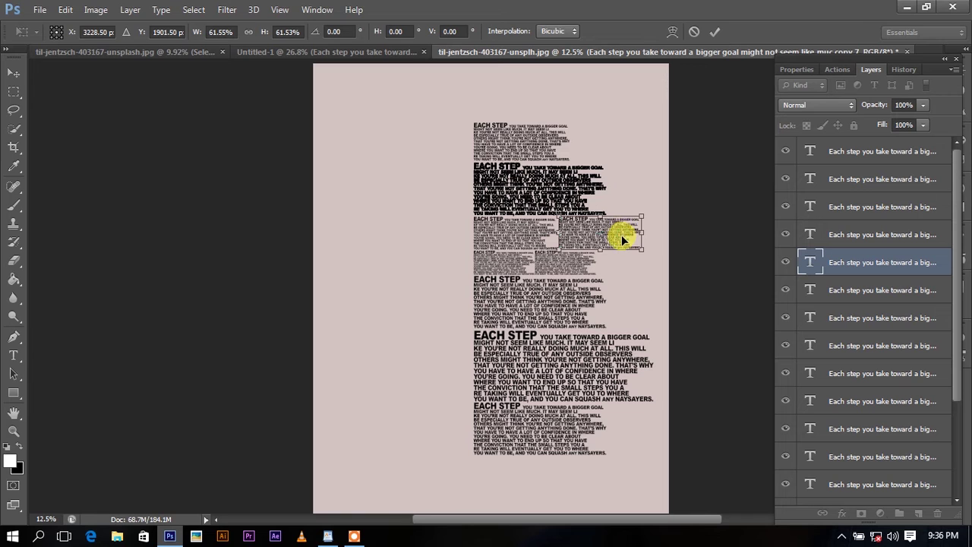
{"action": "key", "text": "Return"}
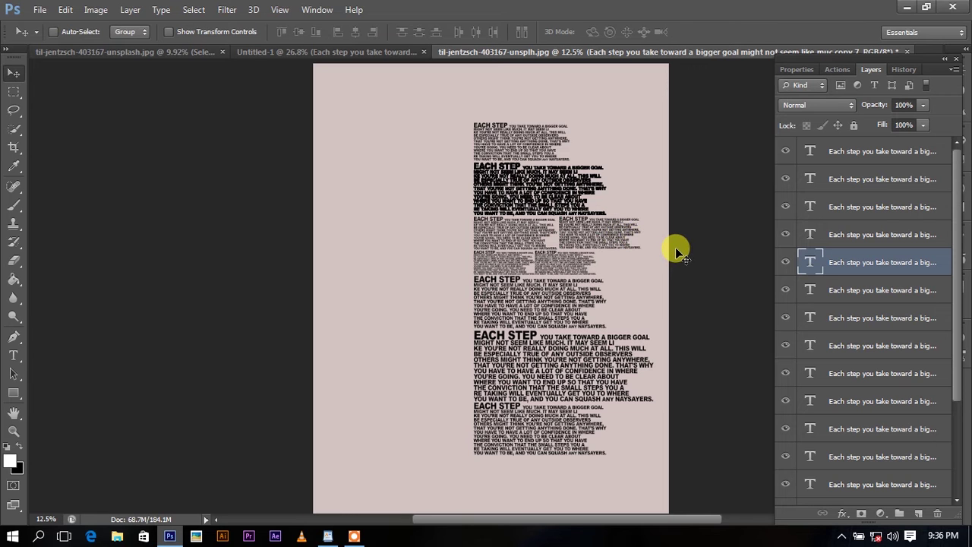
{"action": "key", "text": "ctrl+t"}
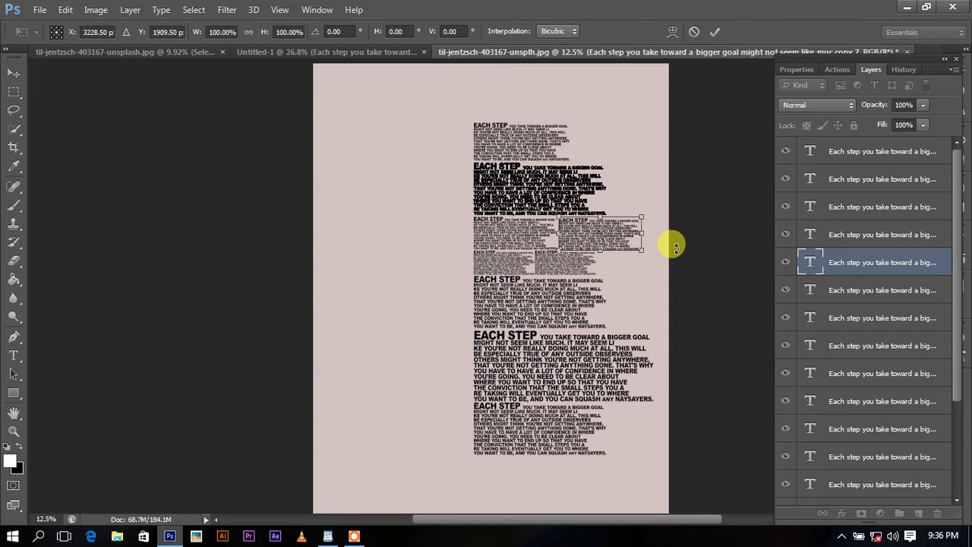
{"action": "key", "text": "Return"}
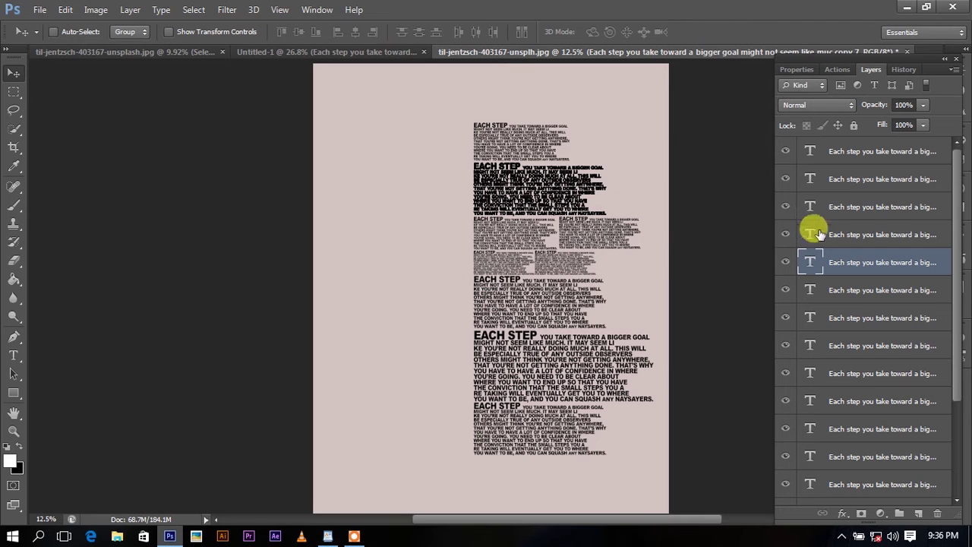
- Move the text block above it down to the bottom of the page
{"action": "left_click", "coordinate": [866, 237]}
{"action": "key", "text": "ctrl+t"}
{"action": "left_click_drag", "start_coordinate": [571, 195], "coordinate": [594, 489]}
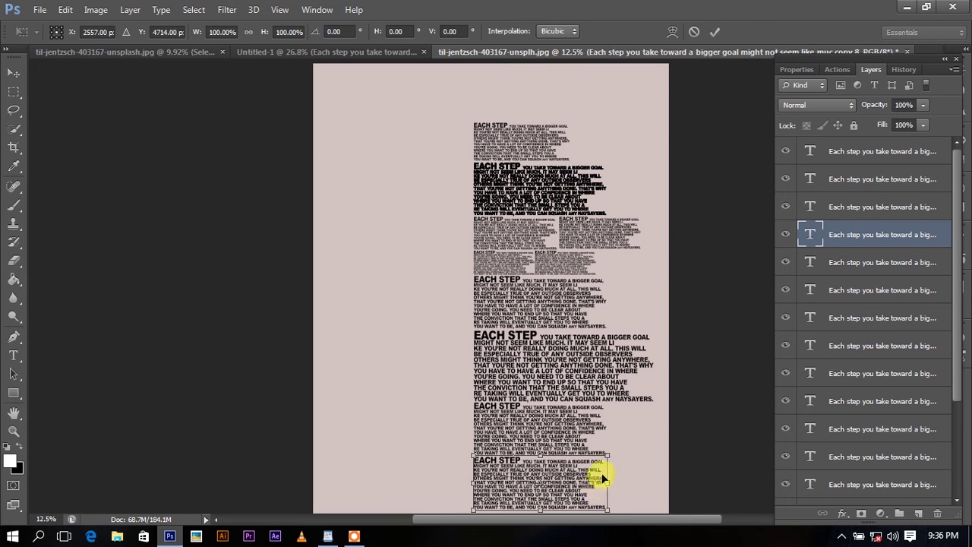
- Zoom out and enlarge the bottom text block to about 179%
{"action": "key", "text": "ctrl+minus"}
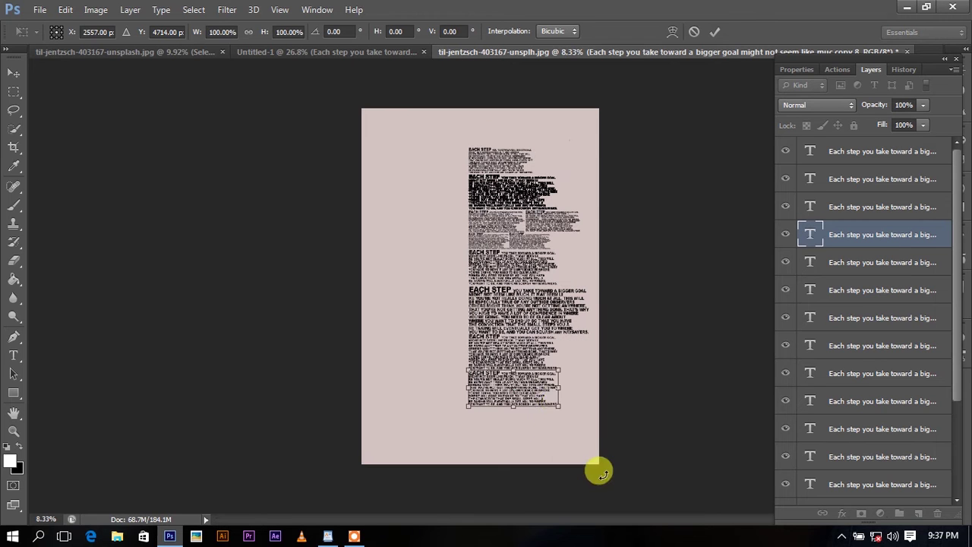
{"action": "left_click_drag", "start_coordinate": [558, 406], "coordinate": [623, 451]}
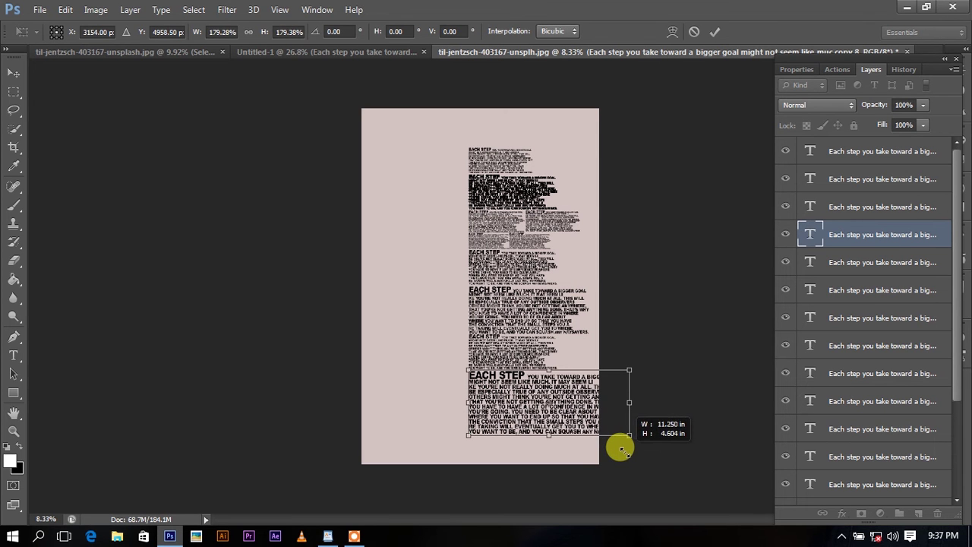
{"action": "left_click", "coordinate": [721, 32]}
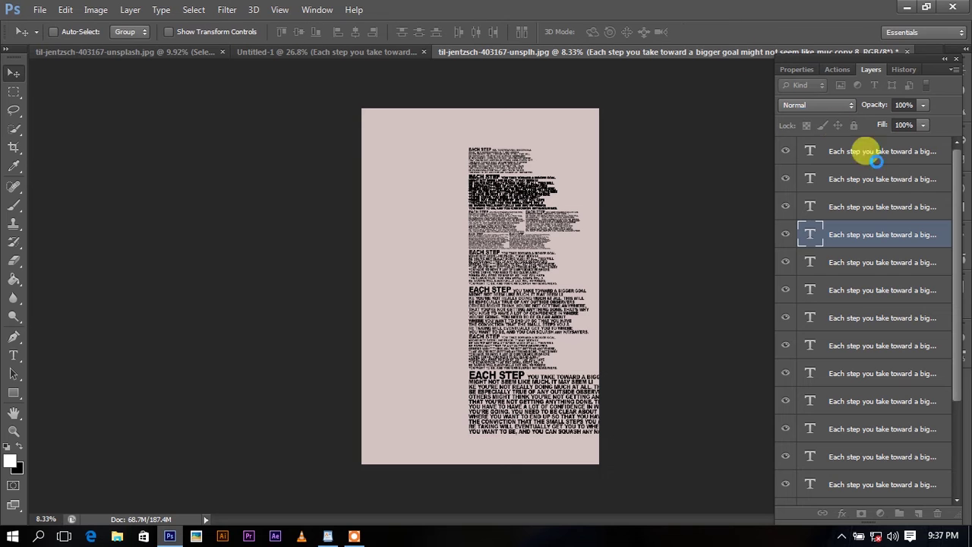
- Move the text layer above down into the lower-right gap
{"action": "left_click", "coordinate": [891, 211]}
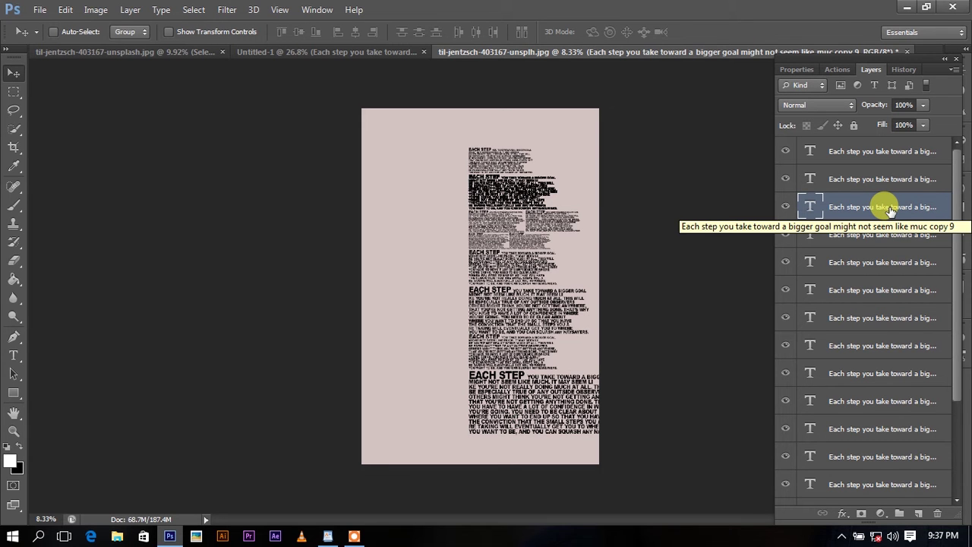
{"action": "key", "text": "ctrl+t"}
{"action": "mouse_move", "coordinate": [547, 201]}
{"action": "left_mouse_down"}
{"action": "mouse_move", "coordinate": [500, 389]}
{"action": "mouse_move", "coordinate": [523, 351]}
{"action": "mouse_move", "coordinate": [609, 359]}
{"action": "left_mouse_up"}
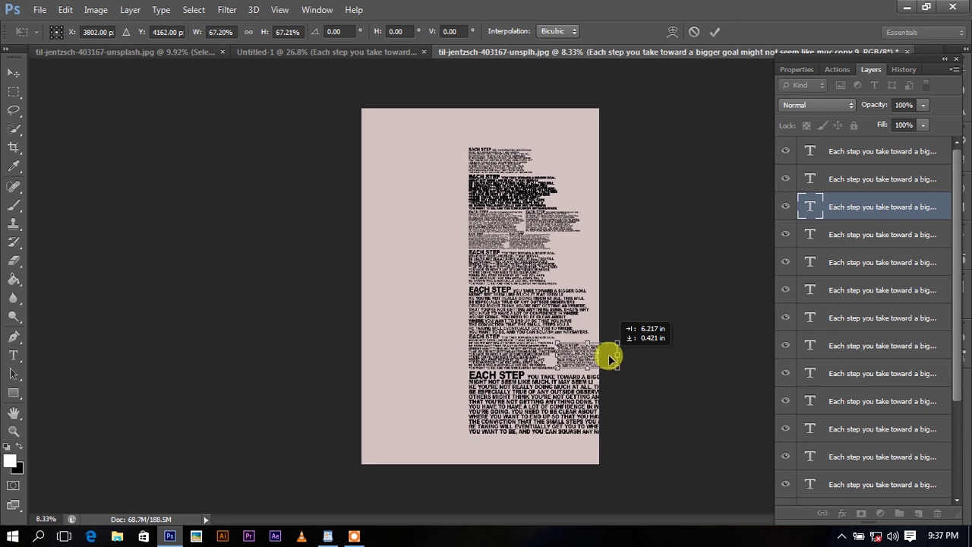
{"action": "key", "text": "Return"}
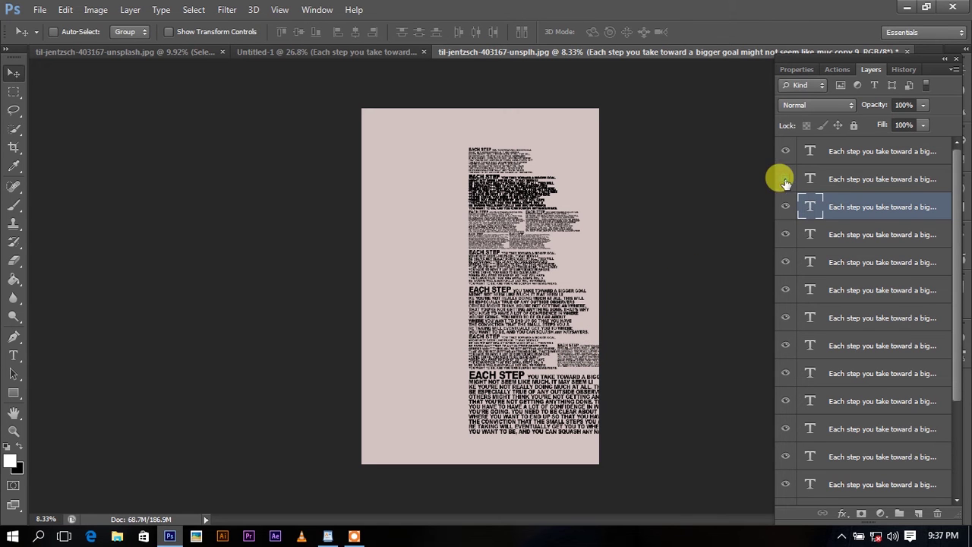
- Hide the top text layer and group the range of quote text layers into Group 1
{"action": "left_click", "coordinate": [785, 151]}
{"action": "scroll", "coordinate": [863, 210], "scroll_direction": "down", "scroll_amount": 3}
{"action": "scroll", "coordinate": [871, 220], "scroll_direction": "up", "scroll_amount": 3}
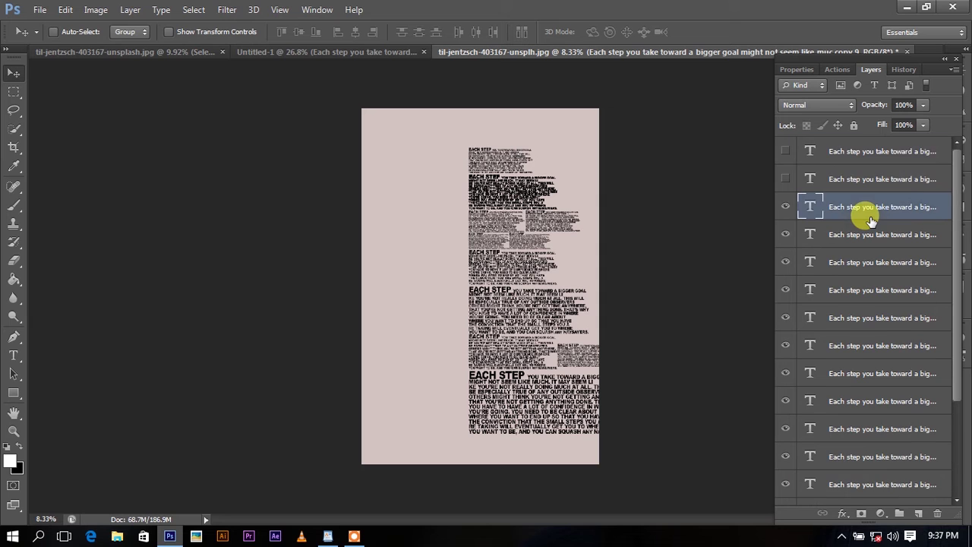
{"action": "scroll", "coordinate": [874, 238], "scroll_direction": "down", "scroll_amount": 3}
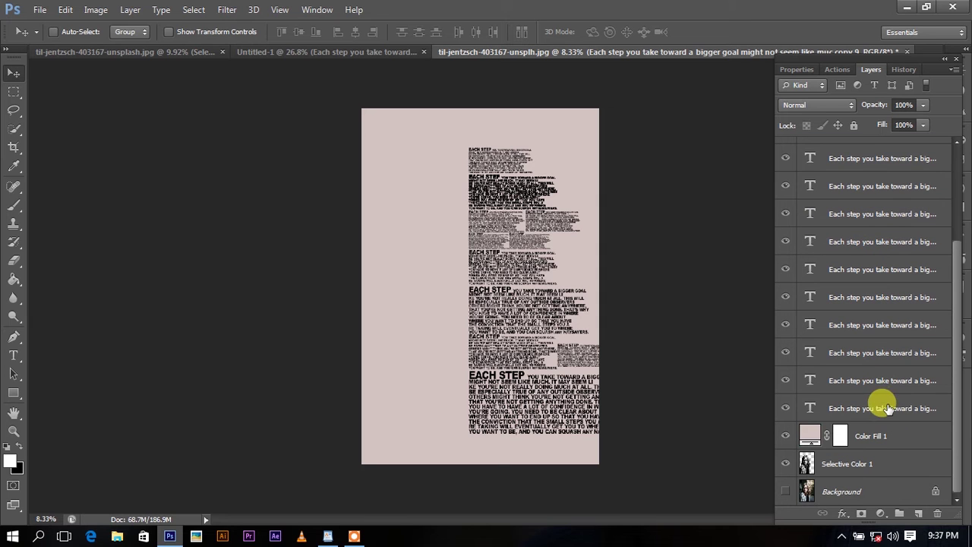
{"action": "left_click", "coordinate": [887, 408], "text": "shift"}
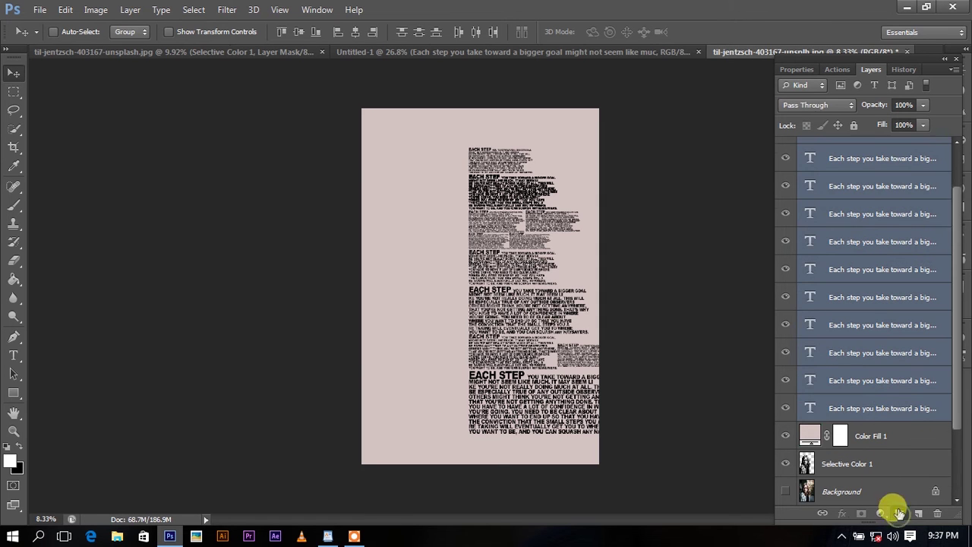
{"action": "left_click", "coordinate": [898, 514]}
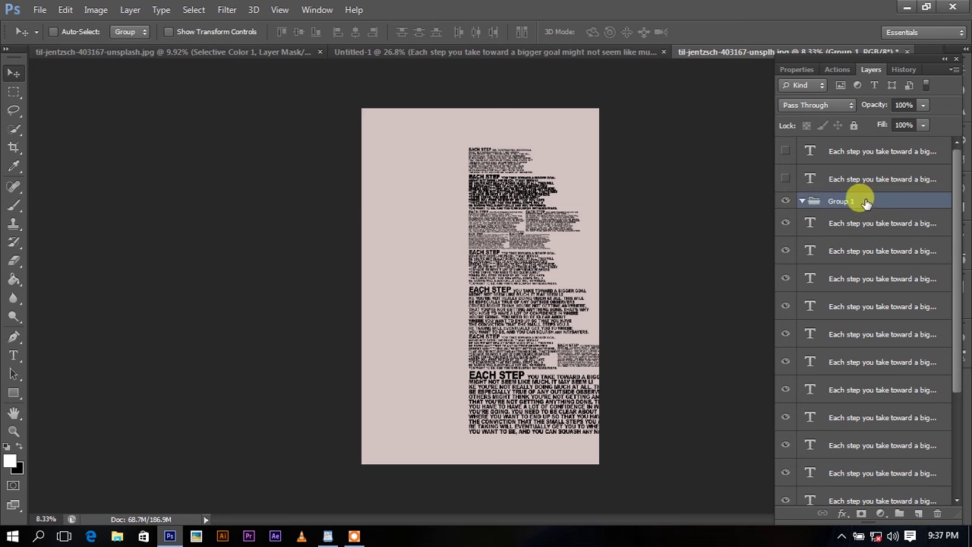
{"action": "key", "text": "ctrl+shift+g"}
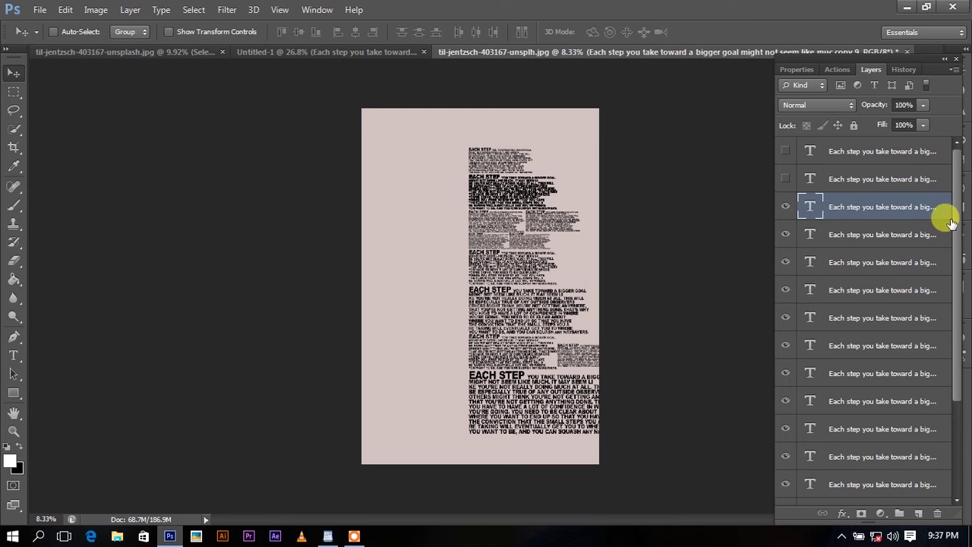
{"action": "left_click_drag", "start_coordinate": [957, 240], "coordinate": [955, 358]}
{"action": "left_click", "coordinate": [896, 393], "text": "shift"}
{"action": "scroll", "coordinate": [917, 363], "scroll_direction": "up", "scroll_amount": 5}
{"action": "key", "text": "ctrl+g"}
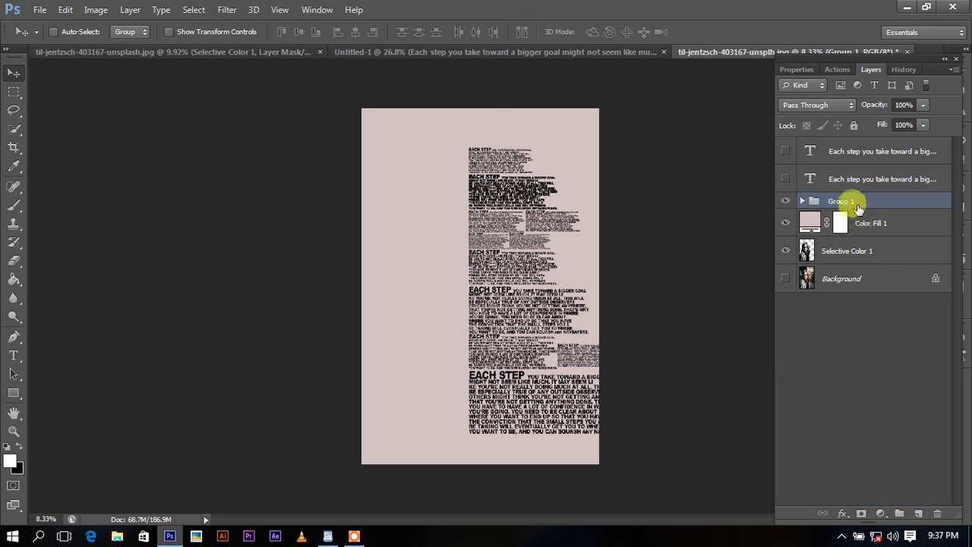
- Duplicate Group 1 and flip the copy horizontally onto the canvas's left half
{"action": "mouse_move", "coordinate": [858, 205]}
{"action": "left_mouse_down"}
{"action": "mouse_move", "coordinate": [928, 499]}
{"action": "mouse_move", "coordinate": [918, 513]}
{"action": "left_mouse_up"}
{"action": "key", "text": "ctrl+t"}
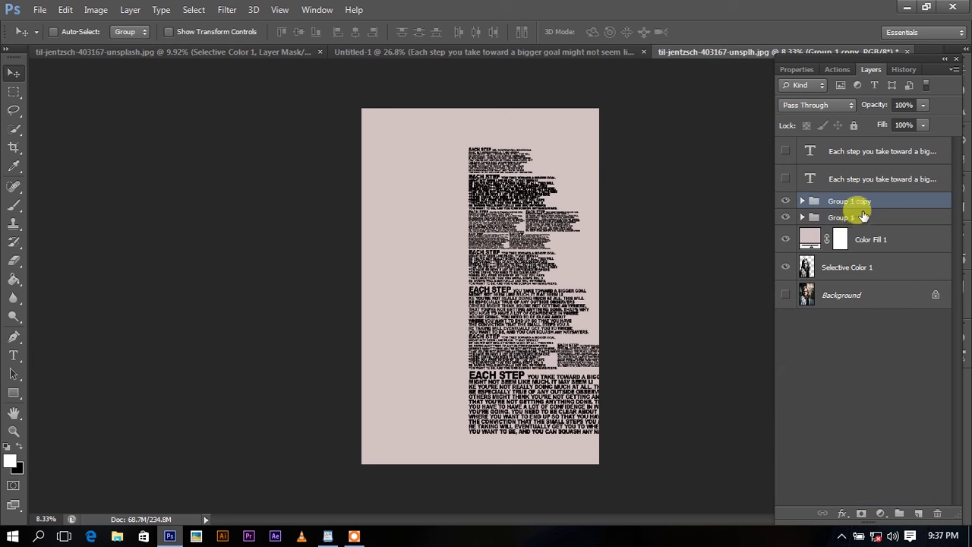
{"action": "left_click_drag", "start_coordinate": [629, 290], "coordinate": [310, 299]}
{"action": "mouse_move", "coordinate": [415, 311]}
{"action": "left_mouse_down"}
{"action": "mouse_move", "coordinate": [408, 278]}
{"action": "mouse_move", "coordinate": [411, 286]}
{"action": "left_mouse_up"}
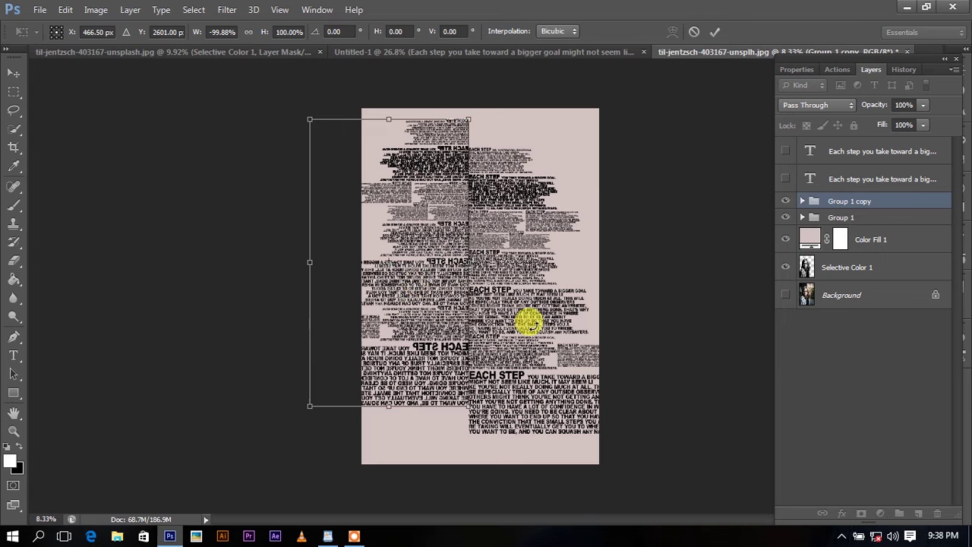
{"action": "key", "text": "Right"}
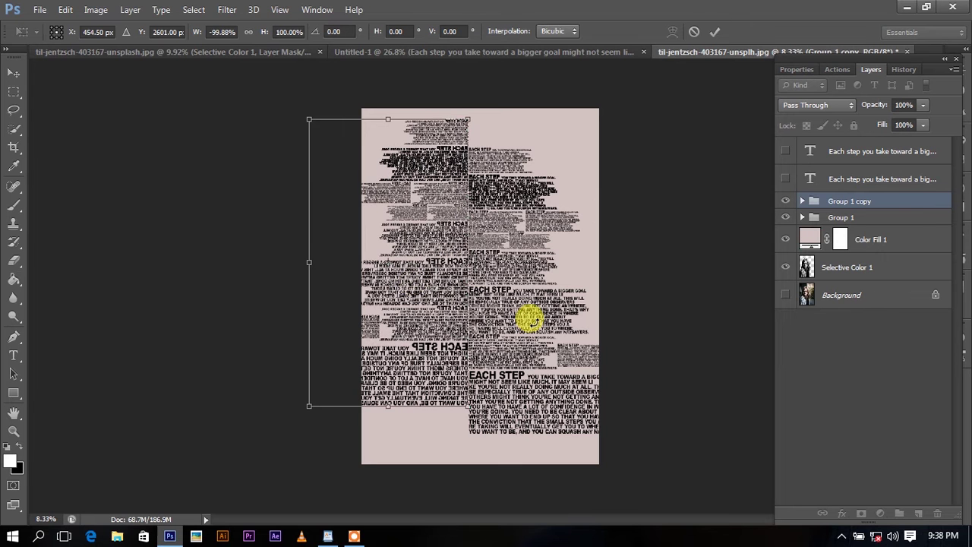
{"action": "key", "text": "Return"}
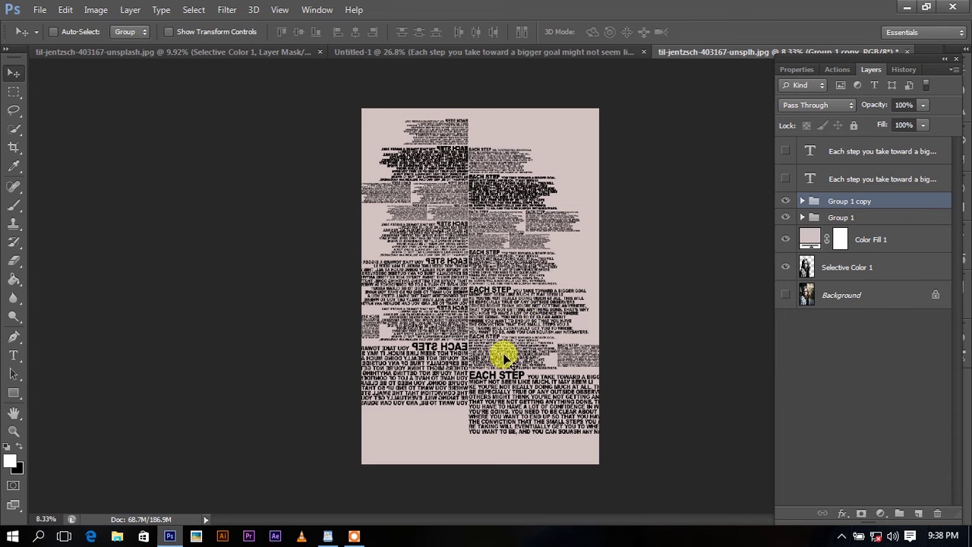
{"action": "key", "text": "ctrl+t"}
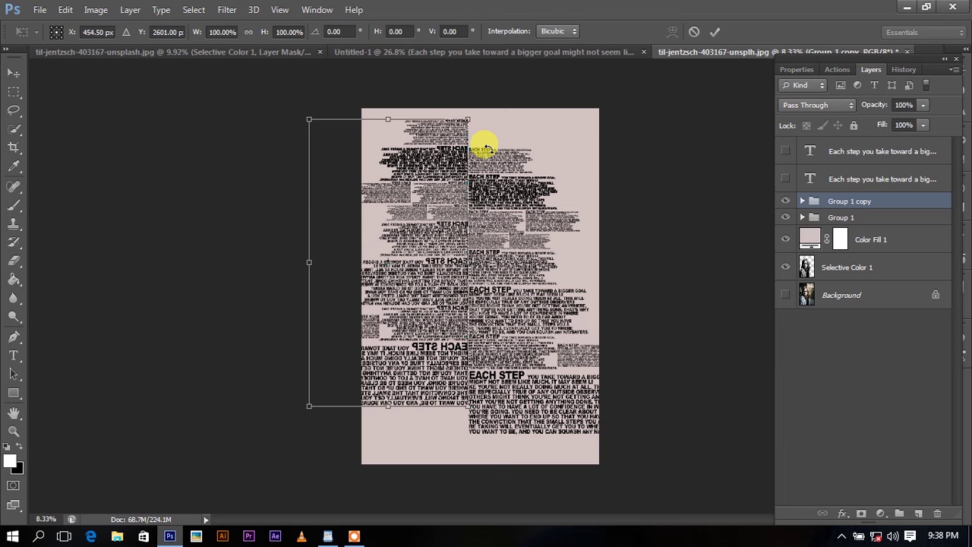
{"action": "key", "text": "Return"}
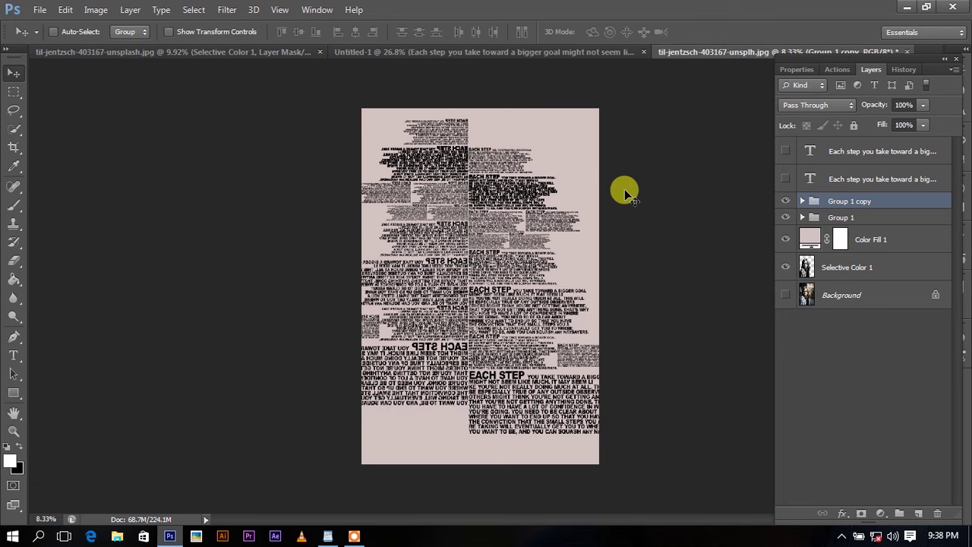
{"action": "key", "text": "ctrl+j"}
- Shrink the new text group copy to about 17% and place it in the bottom centre gap
{"action": "key", "text": "ctrl+t"}
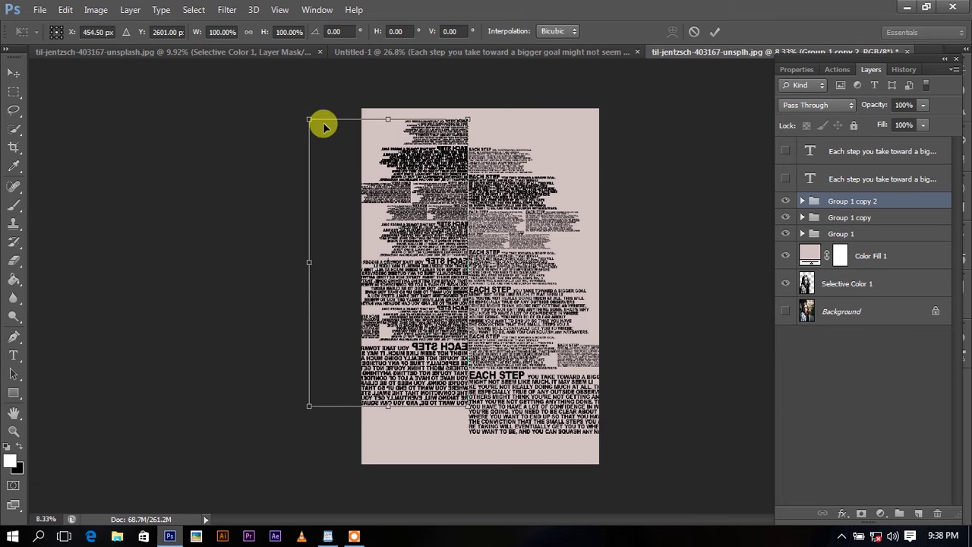
{"action": "left_click_drag", "start_coordinate": [312, 120], "coordinate": [452, 379]}
{"action": "left_click_drag", "start_coordinate": [468, 321], "coordinate": [424, 409]}
{"action": "left_click_drag", "start_coordinate": [422, 425], "coordinate": [464, 426]}
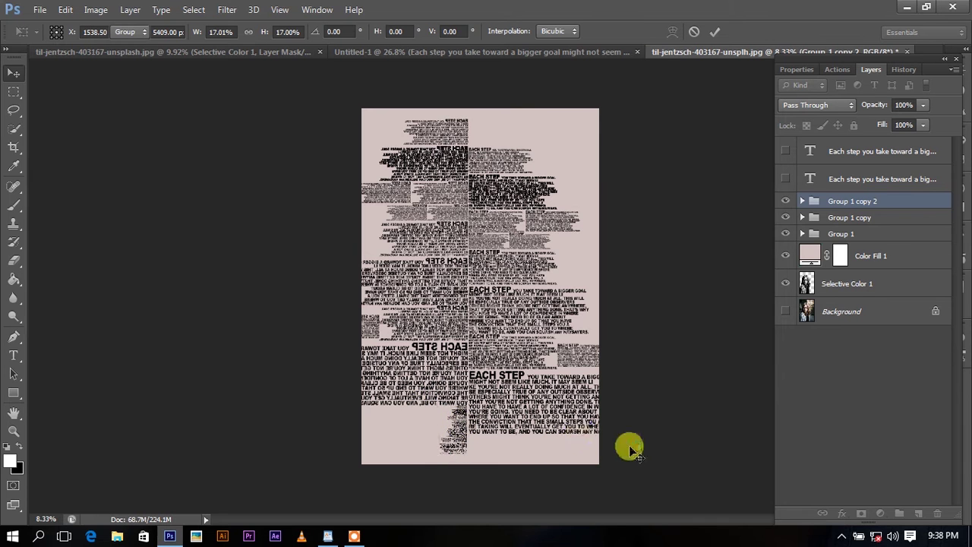
{"action": "key", "text": "Return"}
- Duplicate the small text group and shift the copy to the left
{"action": "key", "text": "ctrl+j"}
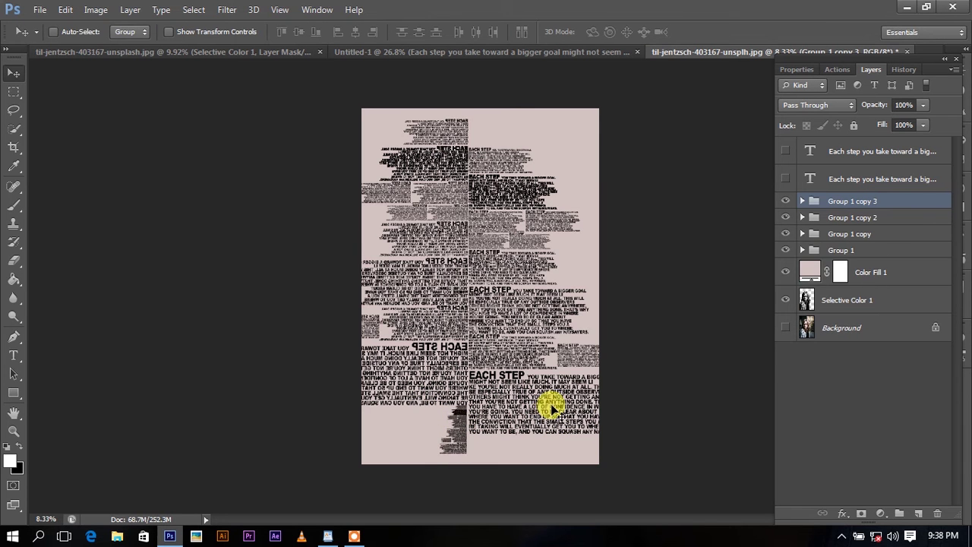
{"action": "key", "text": "ctrl+t"}
{"action": "left_click_drag", "start_coordinate": [456, 424], "coordinate": [429, 425]}
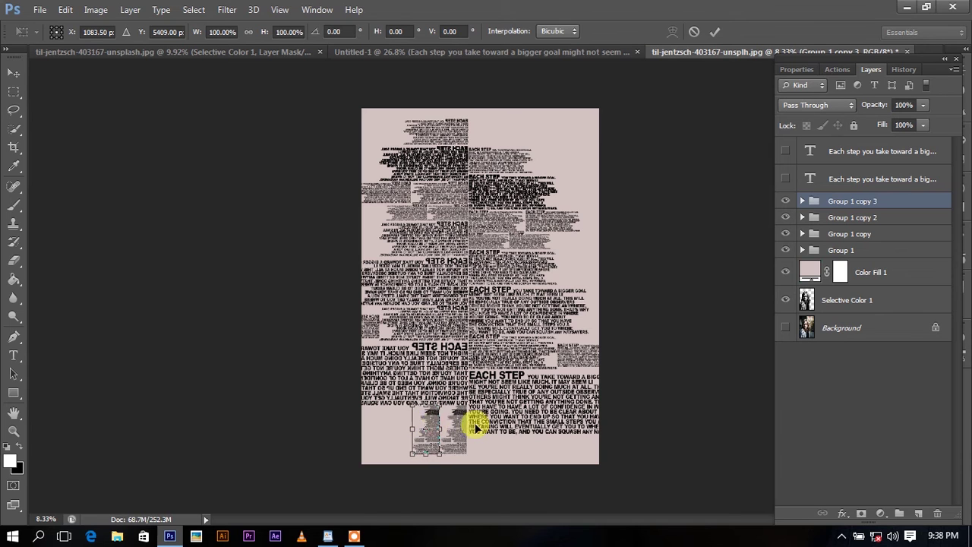
{"action": "key", "text": "Return"}
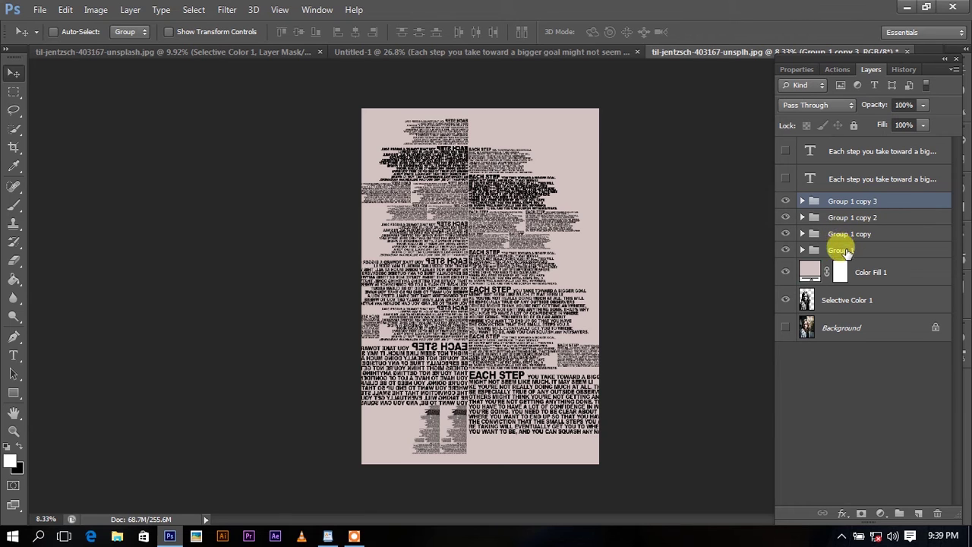
- Gather all four text groups into Group 2
{"action": "left_click", "coordinate": [845, 250], "text": "shift"}
{"action": "key", "text": "ctrl+g"}
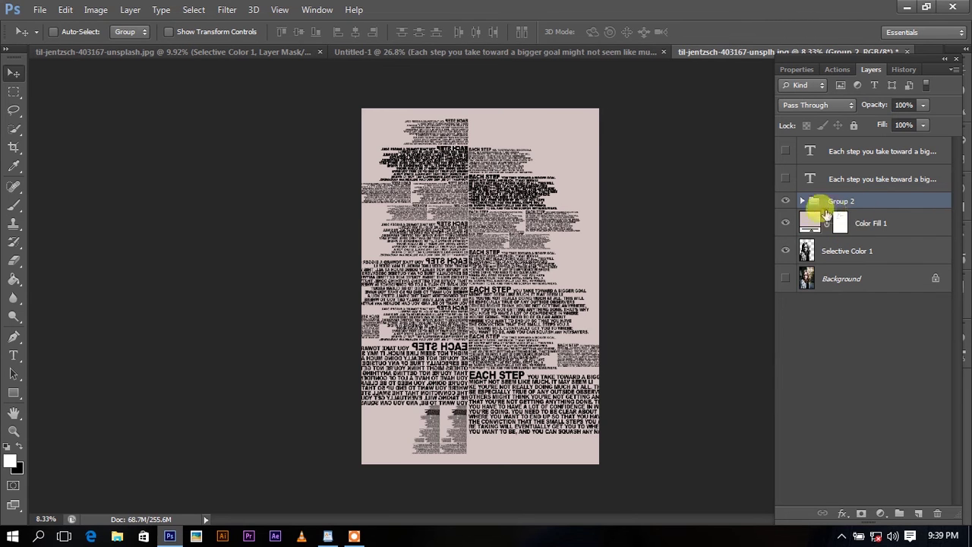
{"action": "left_click", "coordinate": [785, 201]}
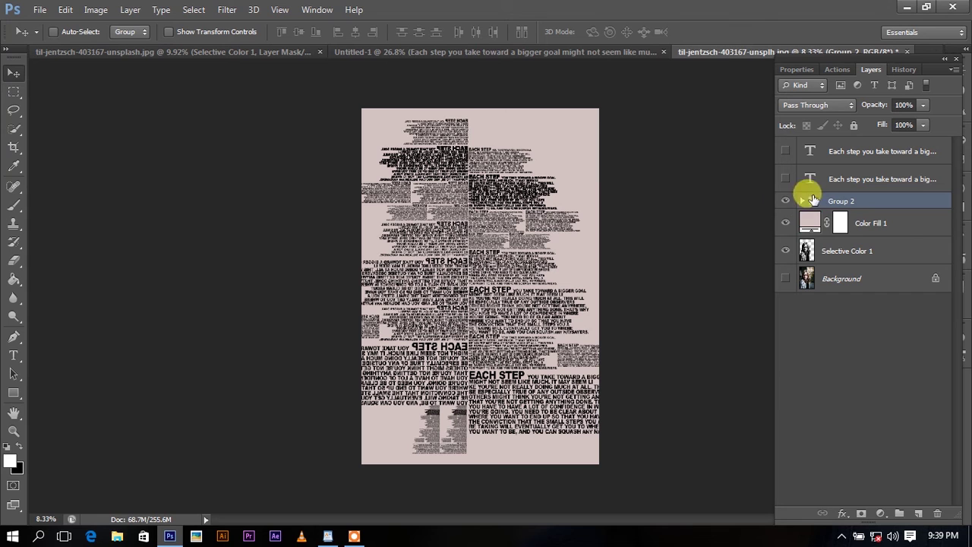
- Duplicate Group 2 as a backup and move the copy below the fill layer
{"action": "left_click", "coordinate": [829, 252]}
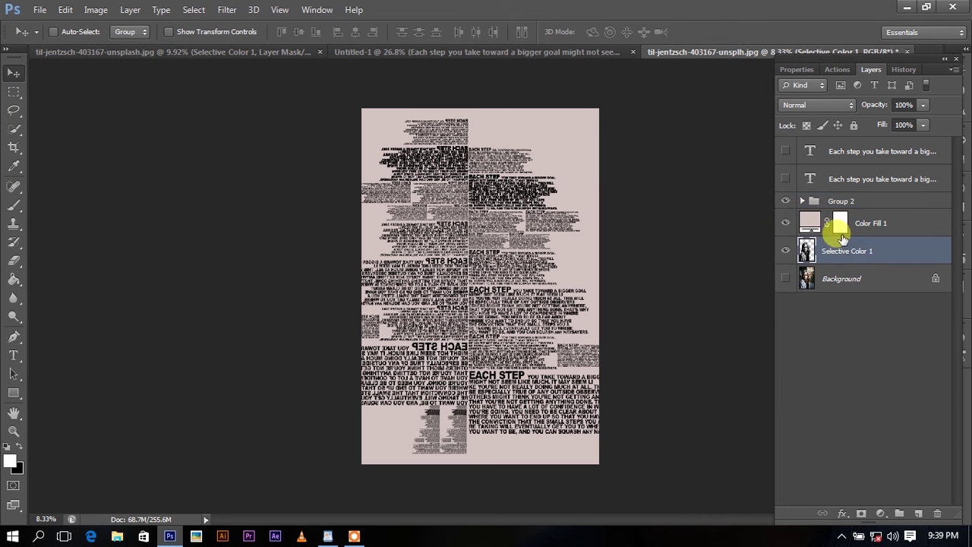
{"action": "left_click", "coordinate": [785, 201]}
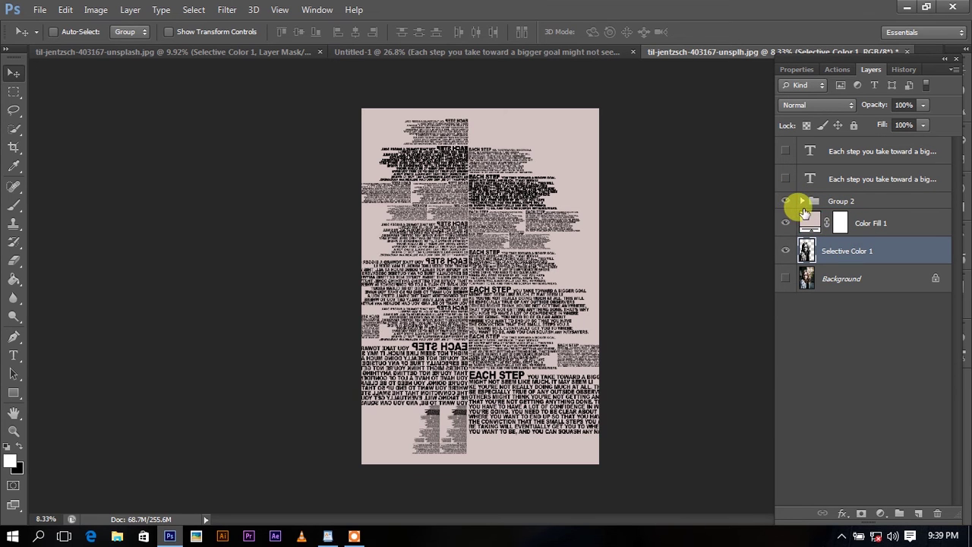
{"action": "left_click", "coordinate": [785, 201]}
{"action": "left_click", "coordinate": [849, 201]}
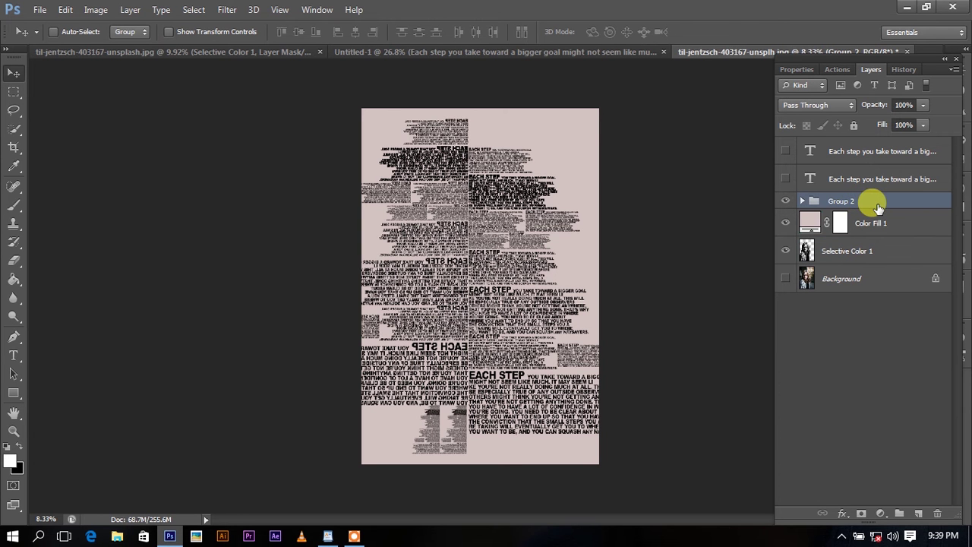
{"action": "key", "text": "ctrl+j"}
{"action": "mouse_move", "coordinate": [873, 204]}
{"action": "left_mouse_down"}
{"action": "mouse_move", "coordinate": [866, 271]}
{"action": "mouse_move", "coordinate": [870, 211]}
{"action": "left_mouse_up"}
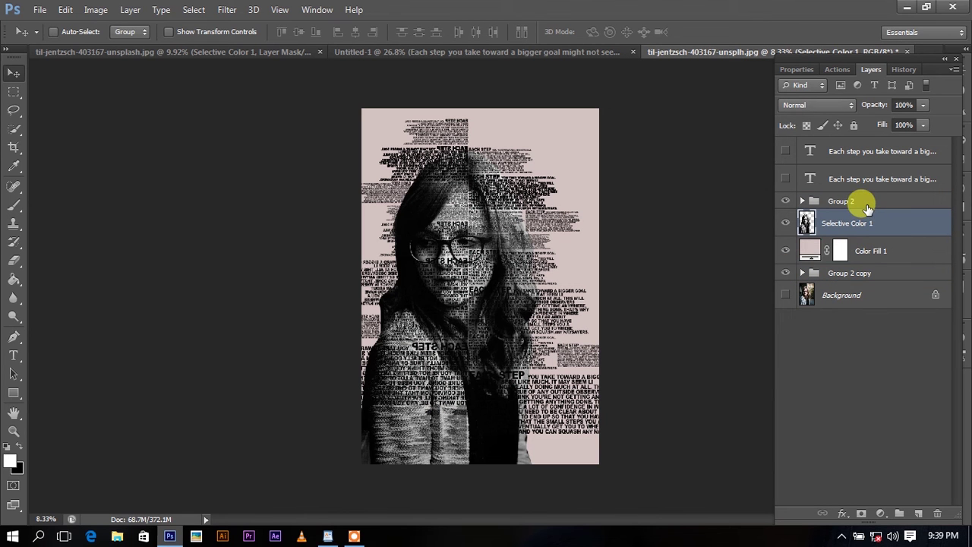
- Merge Group 2 into one layer and clip the Selective Color 1 photo layer to it
{"action": "left_click_drag", "start_coordinate": [877, 223], "coordinate": [872, 205]}
{"action": "left_click", "coordinate": [865, 205]}
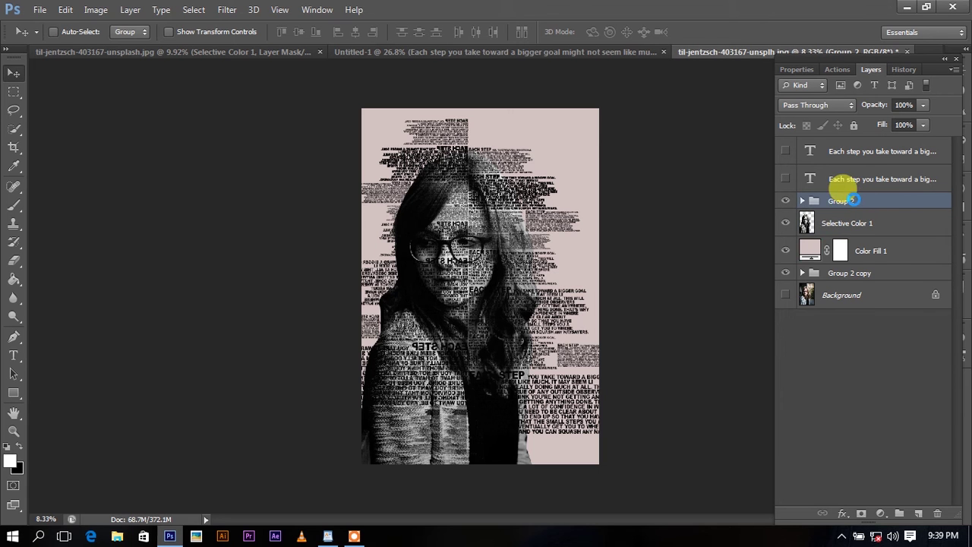
{"action": "key", "text": "ctrl+e"}
{"action": "left_click", "coordinate": [787, 234]}
{"action": "left_click_drag", "start_coordinate": [863, 236], "coordinate": [855, 196]}
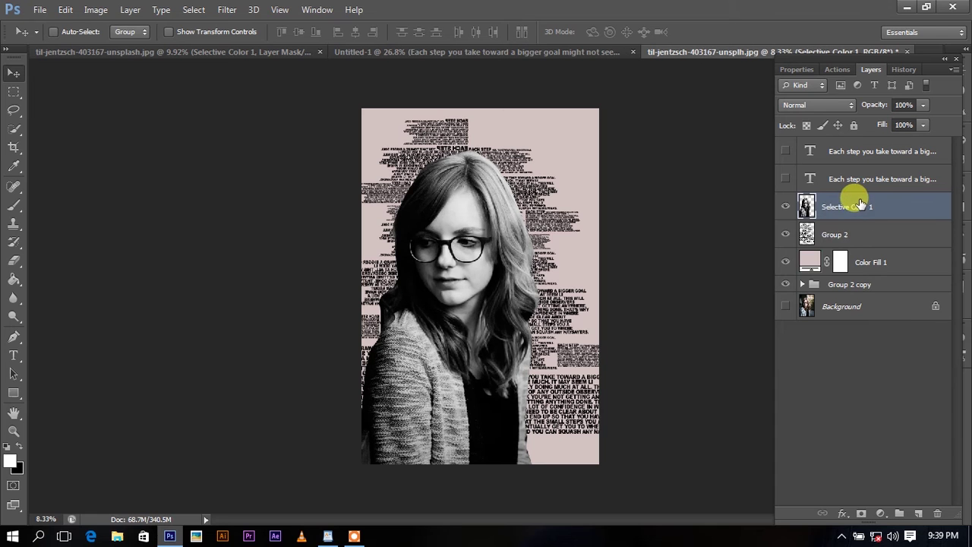
{"action": "right_click", "coordinate": [859, 202]}
{"action": "left_click", "coordinate": [656, 233]}
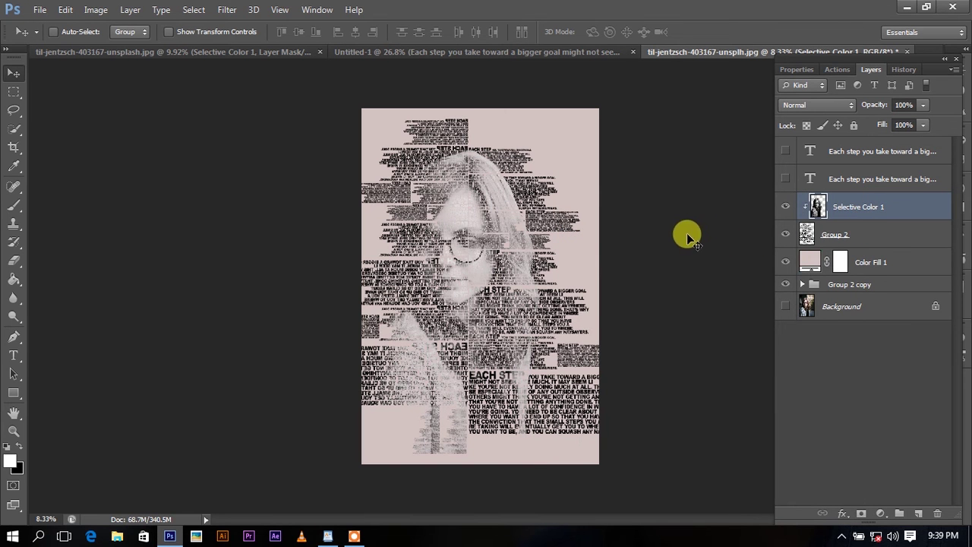
- Add a Gradient Fill layer above Color Fill 1 running from very dark grey to mid grey
{"action": "left_click", "coordinate": [815, 262]}
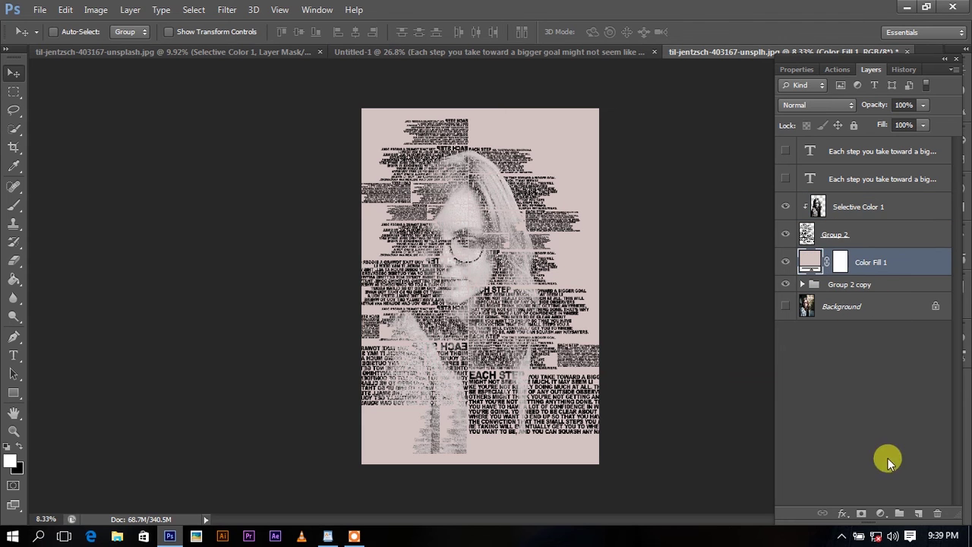
{"action": "left_click", "coordinate": [881, 514]}
{"action": "left_click", "coordinate": [759, 192]}
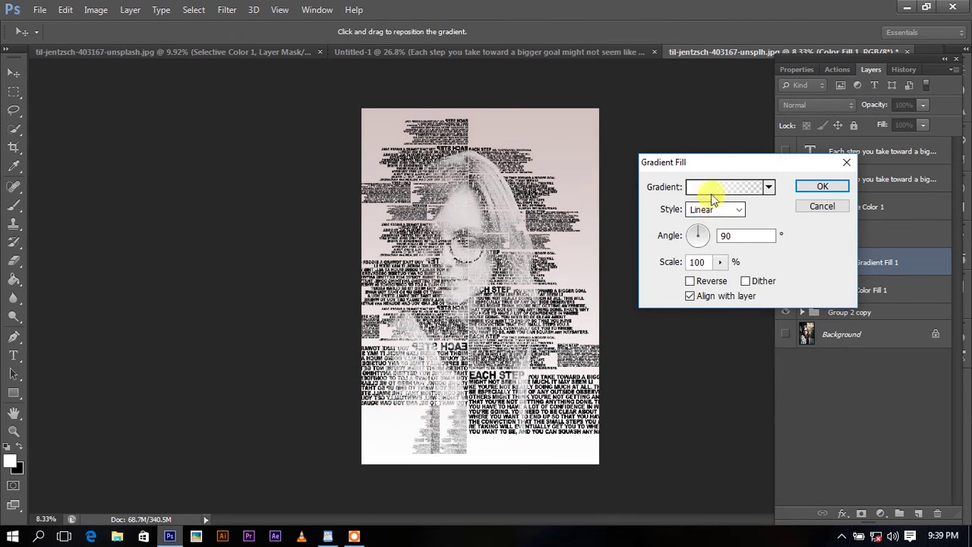
{"action": "left_click", "coordinate": [722, 187]}
{"action": "left_click", "coordinate": [401, 114]}
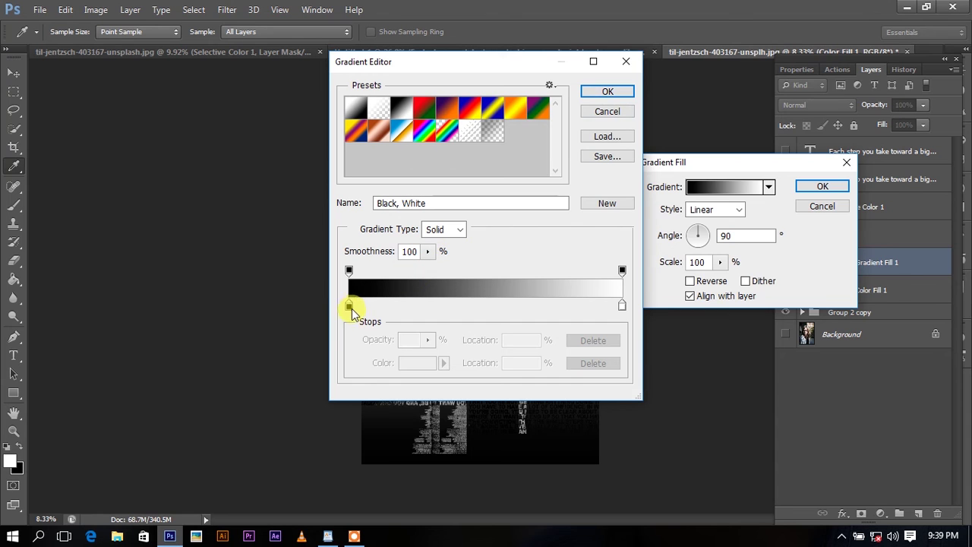
{"action": "double_click", "coordinate": [348, 305]}
{"action": "left_click", "coordinate": [506, 247]}
{"action": "left_click", "coordinate": [844, 76]}
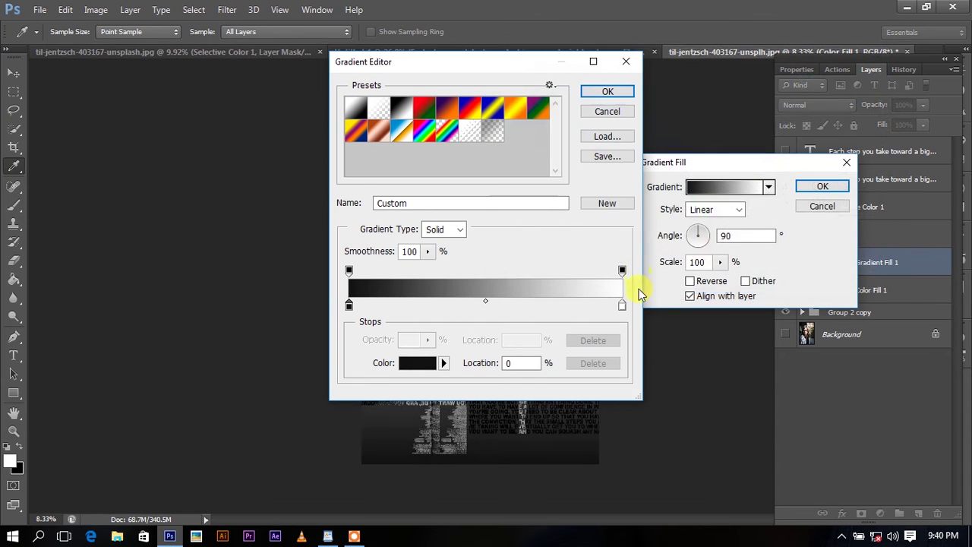
{"action": "double_click", "coordinate": [622, 306]}
{"action": "left_click", "coordinate": [506, 186]}
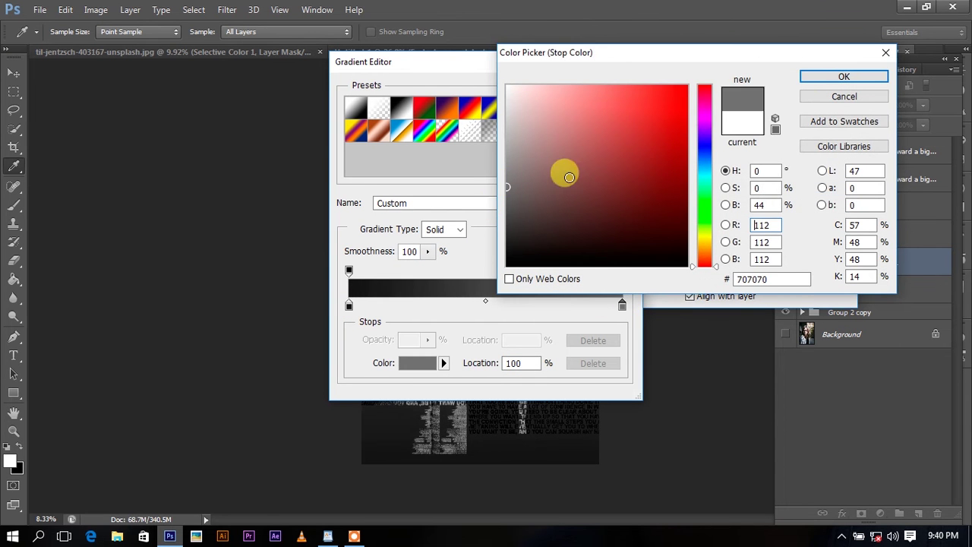
{"action": "left_click", "coordinate": [844, 76]}
{"action": "left_click", "coordinate": [619, 86]}
- Make the gradient radial and reversed, scaled to 90%
{"action": "left_click", "coordinate": [714, 209]}
{"action": "left_click", "coordinate": [702, 236]}
{"action": "left_click", "coordinate": [690, 280]}
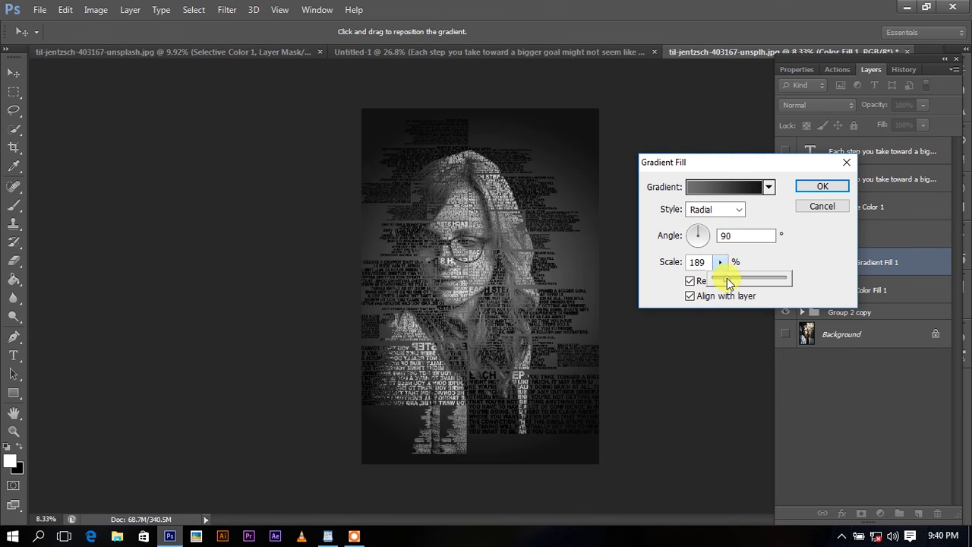
{"action": "left_click_drag", "start_coordinate": [726, 278], "coordinate": [727, 279]}
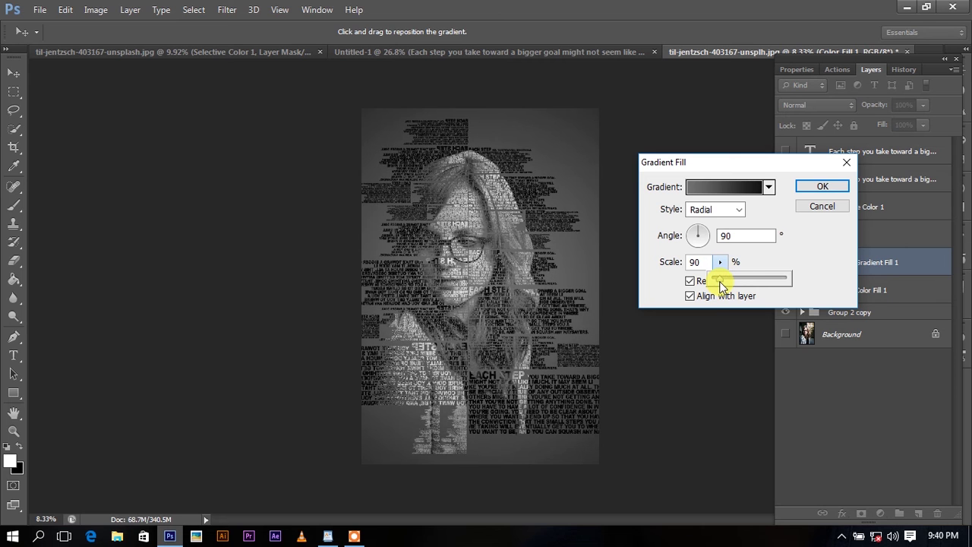
{"action": "left_click_drag", "start_coordinate": [723, 287], "coordinate": [721, 279]}
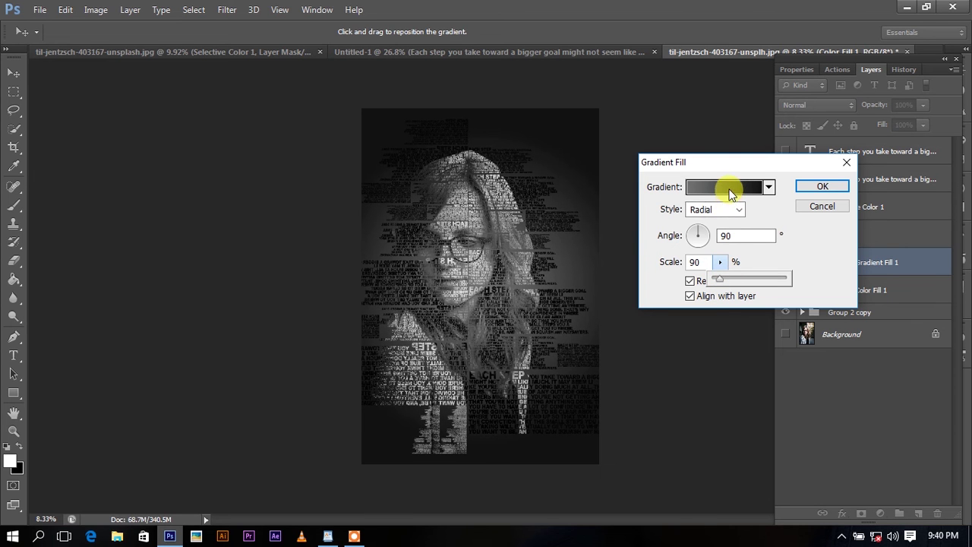
- Darken the gradient's right stop to 585858 and apply the gradient fill
{"action": "left_click", "coordinate": [729, 194]}
{"action": "double_click", "coordinate": [622, 304]}
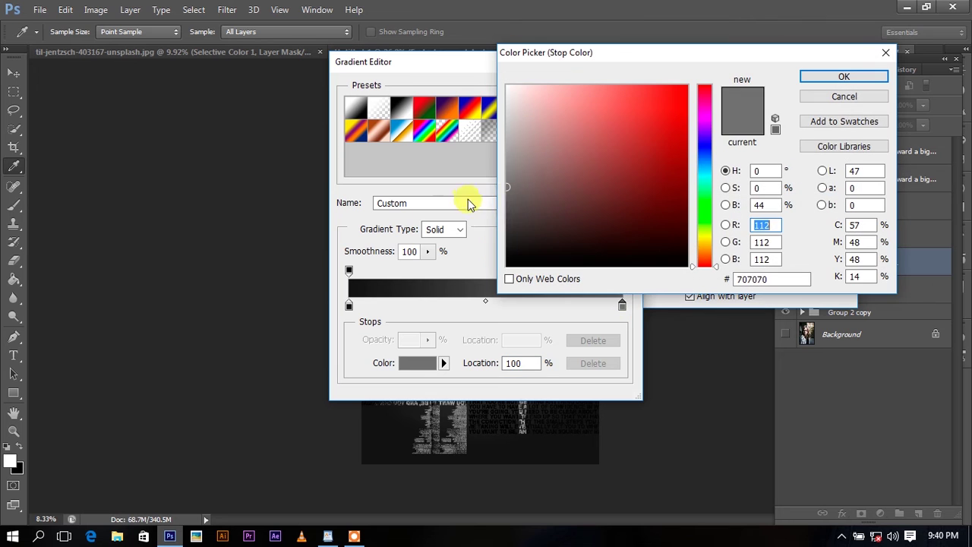
{"action": "left_click", "coordinate": [507, 203]}
{"action": "left_click", "coordinate": [820, 79]}
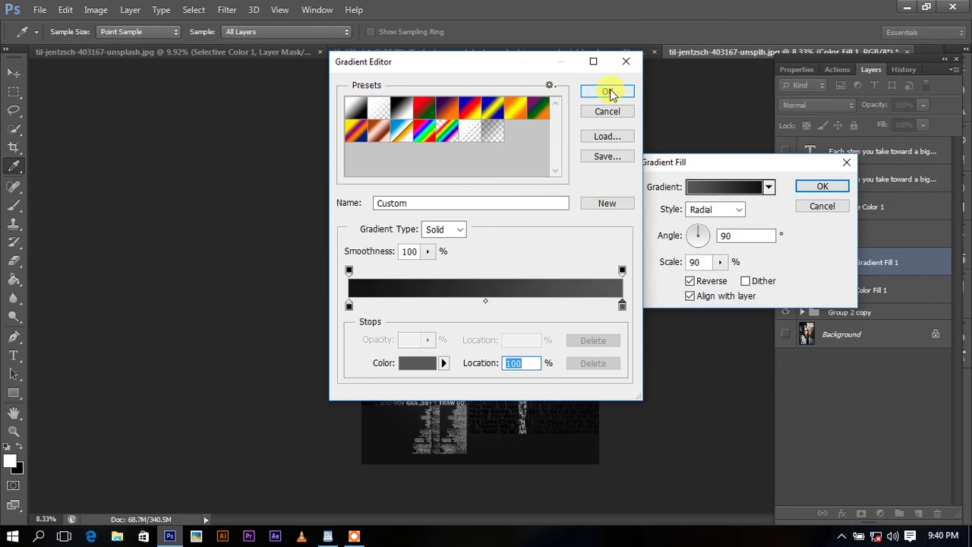
{"action": "left_click", "coordinate": [610, 90]}
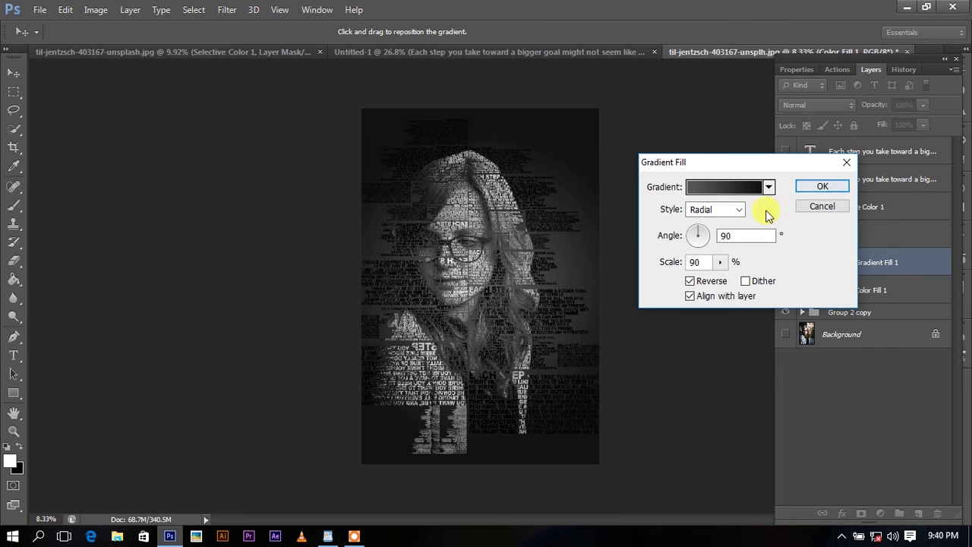
{"action": "left_click", "coordinate": [812, 190]}
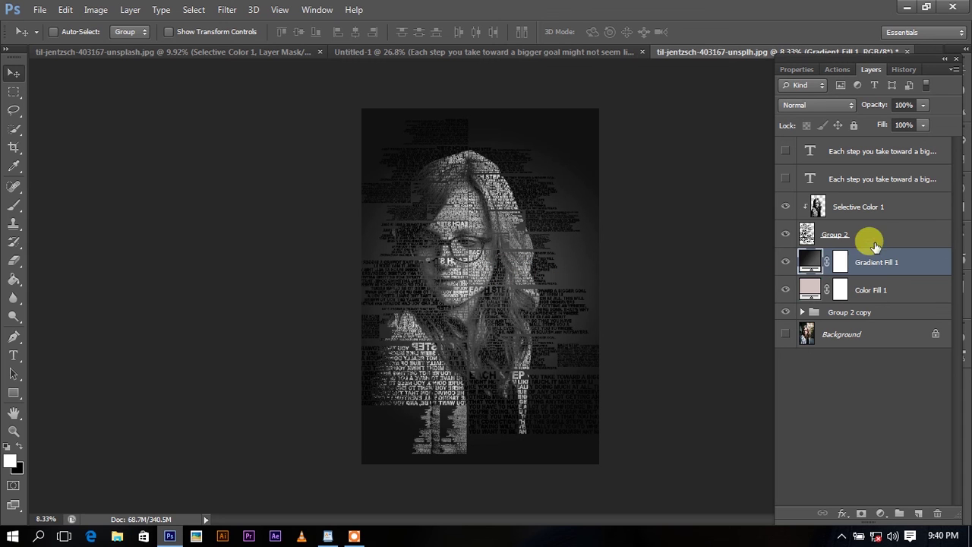
- Load the woman's outline and erase Group 2 text at the head top with a 1600 px eraser
{"action": "left_click", "coordinate": [839, 207]}
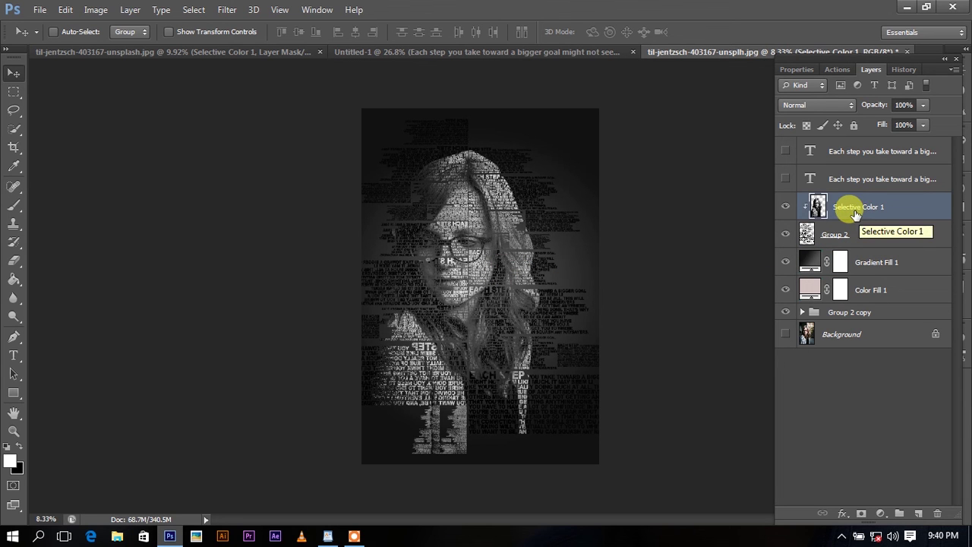
{"action": "left_click", "coordinate": [818, 211], "text": "ctrl"}
{"action": "left_click", "coordinate": [808, 234]}
{"action": "left_click", "coordinate": [14, 261]}
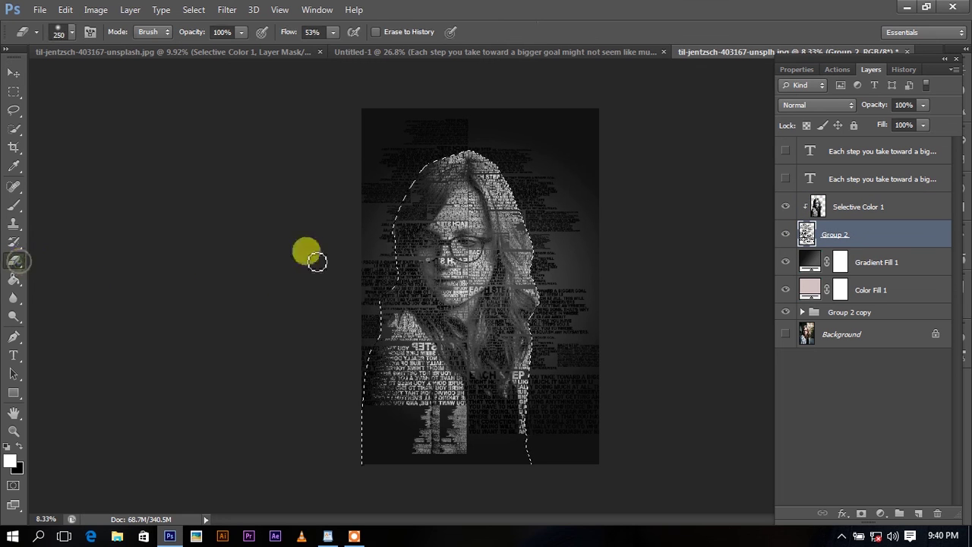
{"action": "key", "text": "bracketright"}
{"action": "key", "text": "bracketright"}
{"action": "key", "text": "bracketright"}
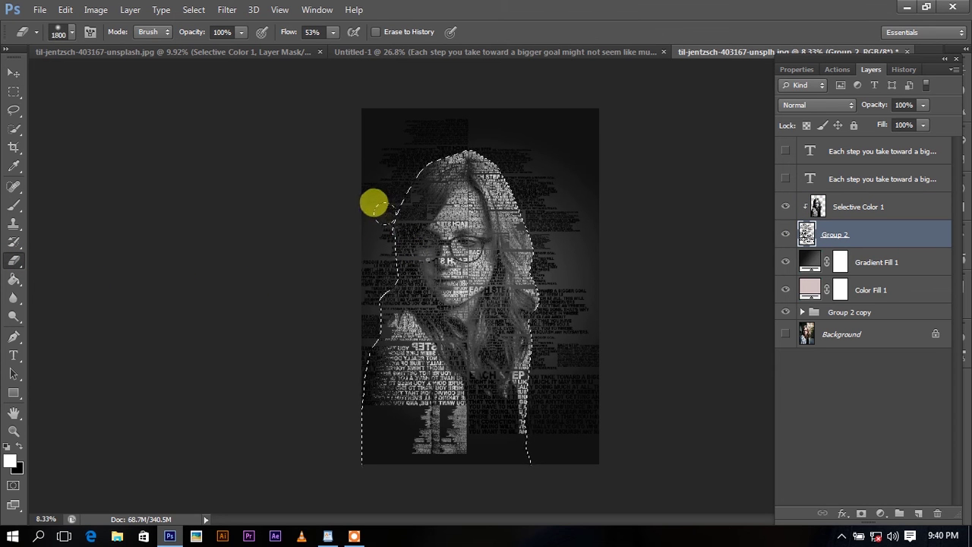
{"action": "left_click_drag", "start_coordinate": [428, 114], "coordinate": [463, 126]}
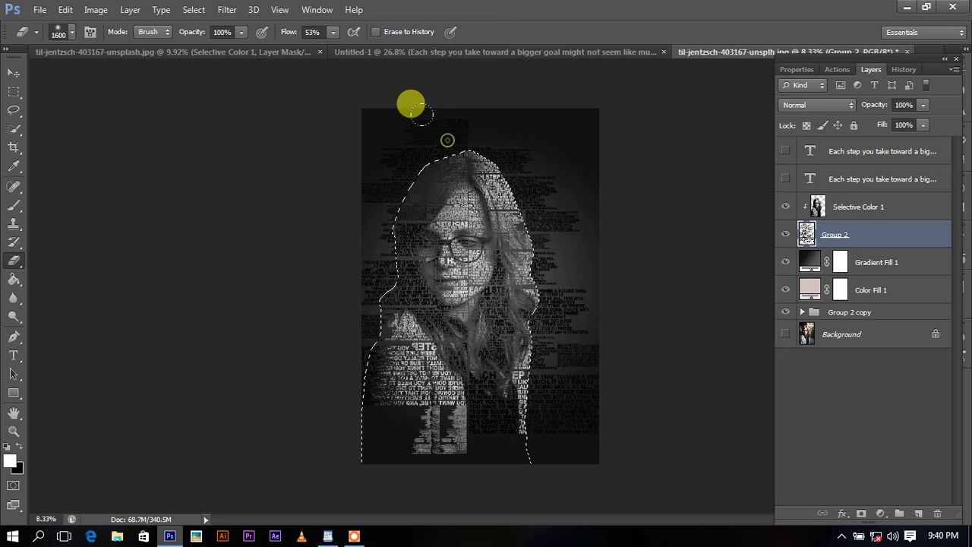
{"action": "key", "text": "alt+bracketright"}
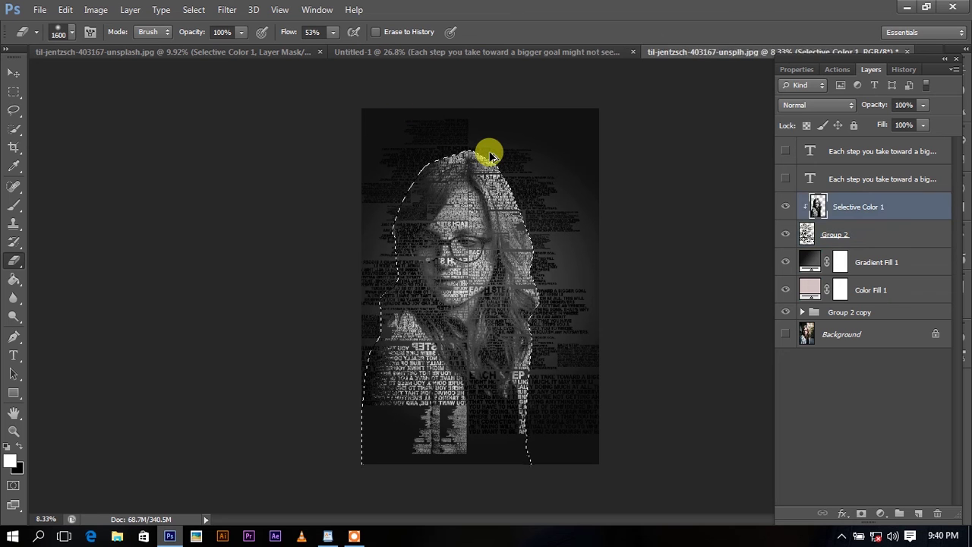
{"action": "key", "text": "alt+bracketleft"}
{"action": "key", "text": "alt+bracketleft"}
{"action": "key", "text": "ctrl+d"}
- Clip the Selective Color 1 layer to Group 2 and drop the current selection
{"action": "left_click", "coordinate": [820, 211]}
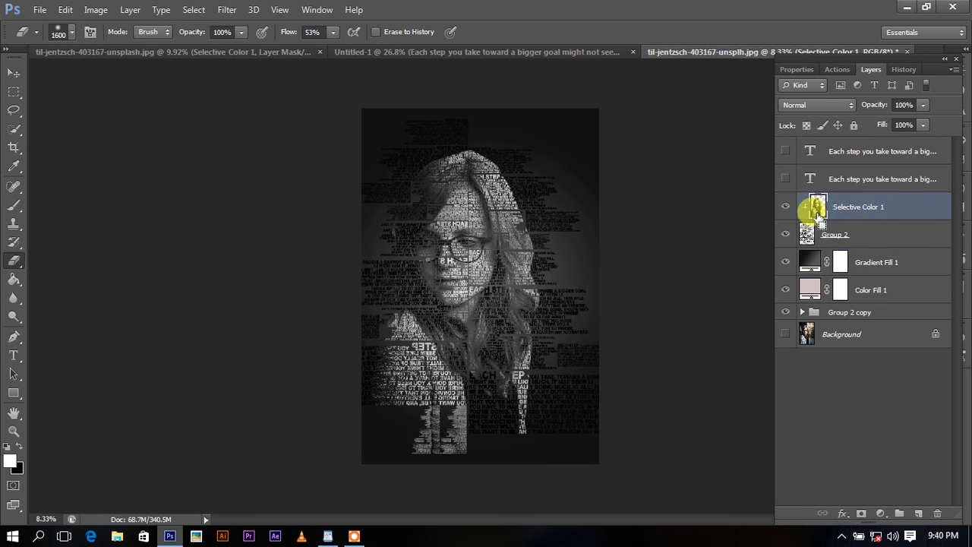
{"action": "left_click", "coordinate": [814, 220], "text": "alt"}
{"action": "key", "text": "m"}
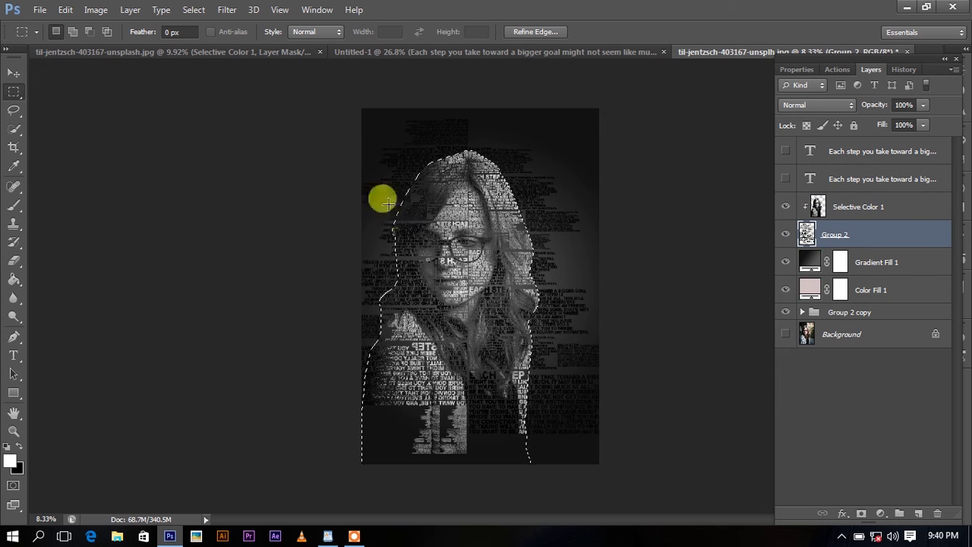
{"action": "right_click", "coordinate": [410, 164]}
{"action": "left_click", "coordinate": [479, 188]}
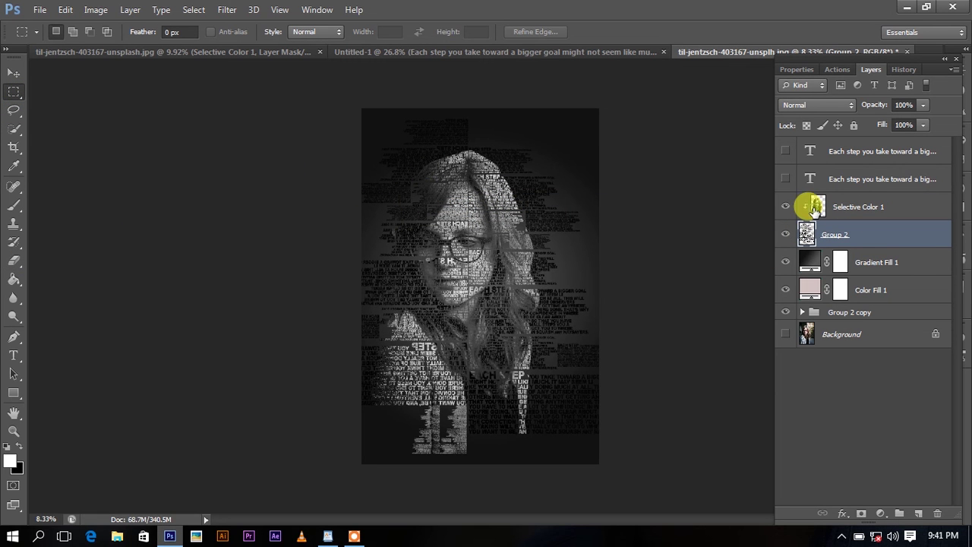
- Erase all Group 2 lettering outside the inverted woman's outline, then deselect
{"action": "left_click", "coordinate": [814, 206]}
{"action": "left_click", "coordinate": [818, 217], "text": "ctrl"}
{"action": "left_click", "coordinate": [803, 231]}
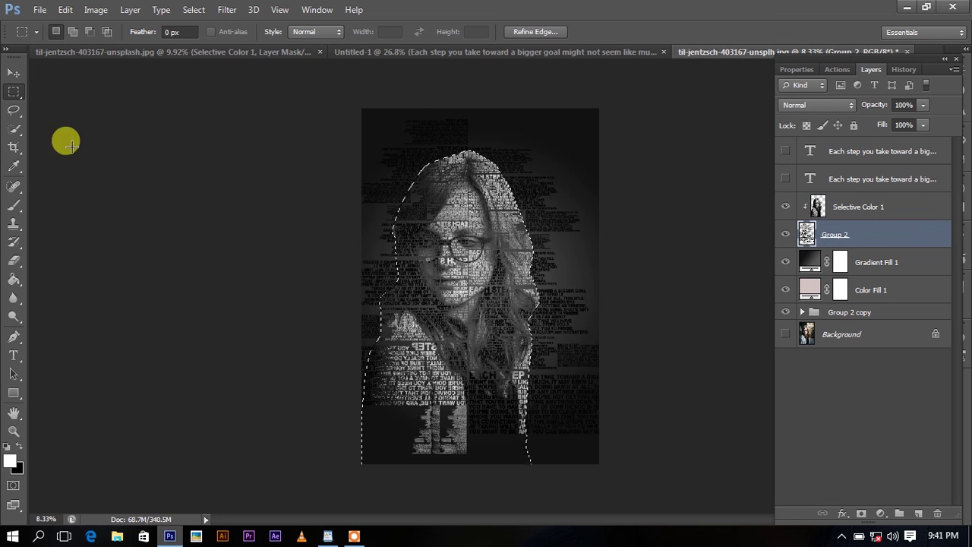
{"action": "right_click", "coordinate": [462, 213]}
{"action": "left_click", "coordinate": [501, 226]}
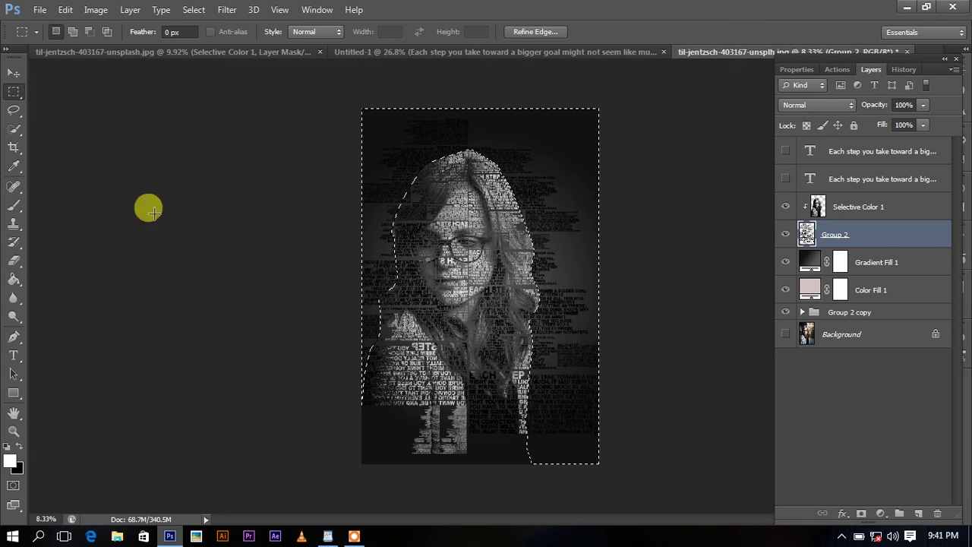
{"action": "left_click", "coordinate": [14, 260]}
{"action": "mouse_move", "coordinate": [425, 114]}
{"action": "left_mouse_down"}
{"action": "mouse_move", "coordinate": [321, 340]}
{"action": "mouse_move", "coordinate": [477, 156]}
{"action": "mouse_move", "coordinate": [502, 147]}
{"action": "mouse_move", "coordinate": [521, 342]}
{"action": "mouse_move", "coordinate": [510, 329]}
{"action": "mouse_move", "coordinate": [569, 360]}
{"action": "left_mouse_up"}
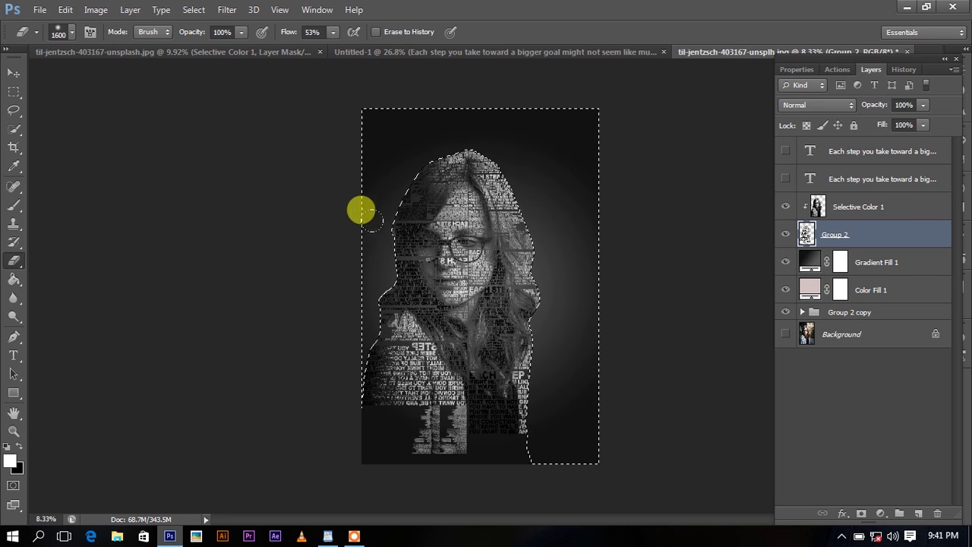
{"action": "key", "text": "m"}
{"action": "right_click", "coordinate": [456, 141]}
{"action": "left_click", "coordinate": [466, 147]}
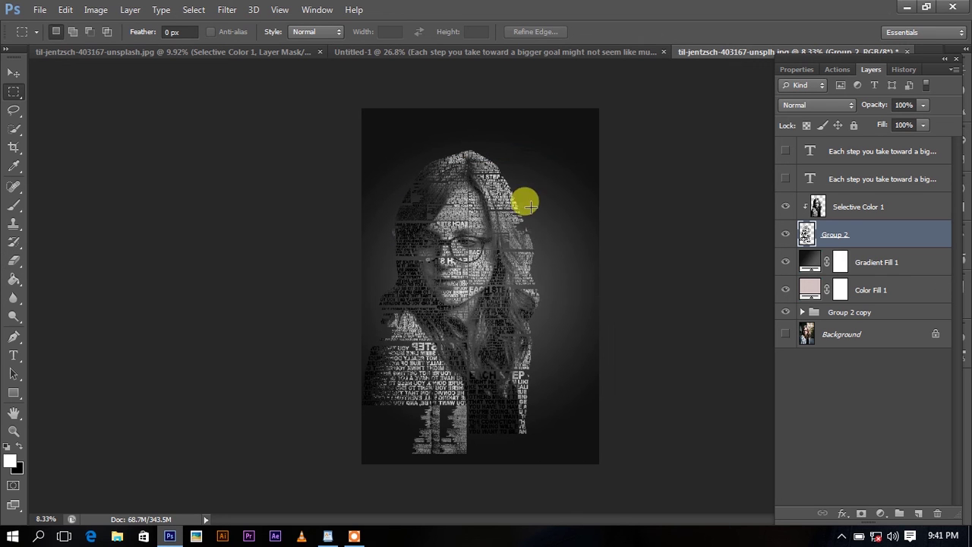
- Scale Selective Color 1 and Group 2 together to about 125.7% and nudge them slightly upward
{"action": "left_click", "coordinate": [836, 209], "text": "shift"}
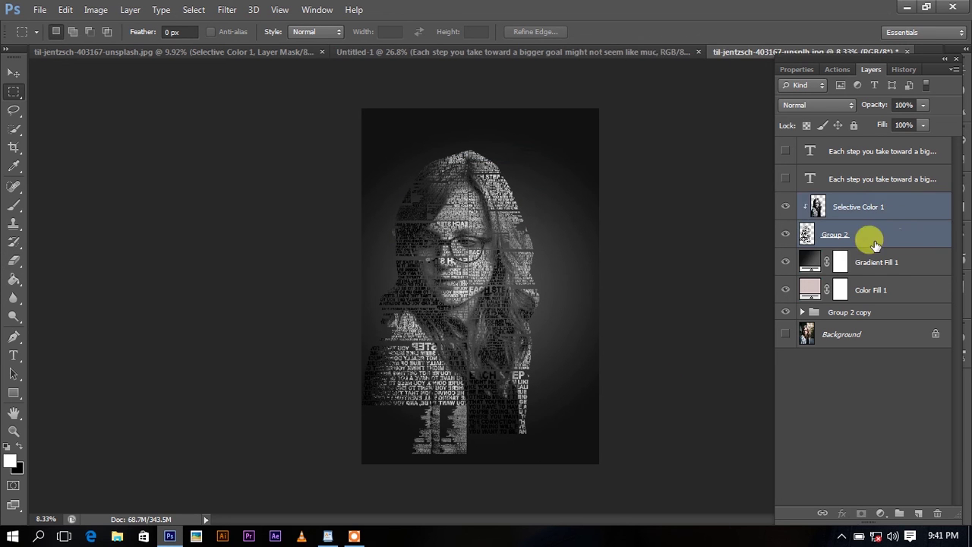
{"action": "key", "text": "ctrl+t"}
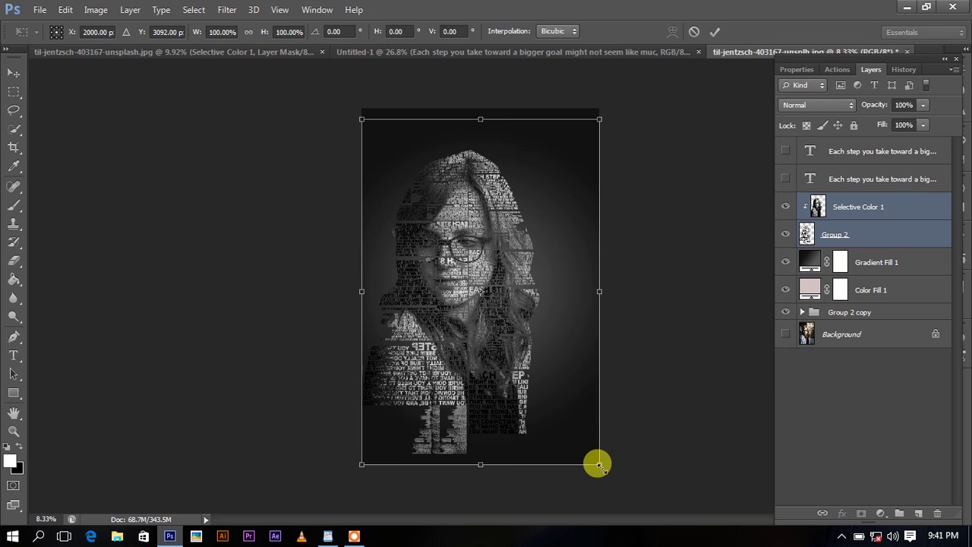
{"action": "left_click_drag", "start_coordinate": [600, 465], "coordinate": [661, 536]}
{"action": "left_click_drag", "start_coordinate": [564, 445], "coordinate": [569, 424]}
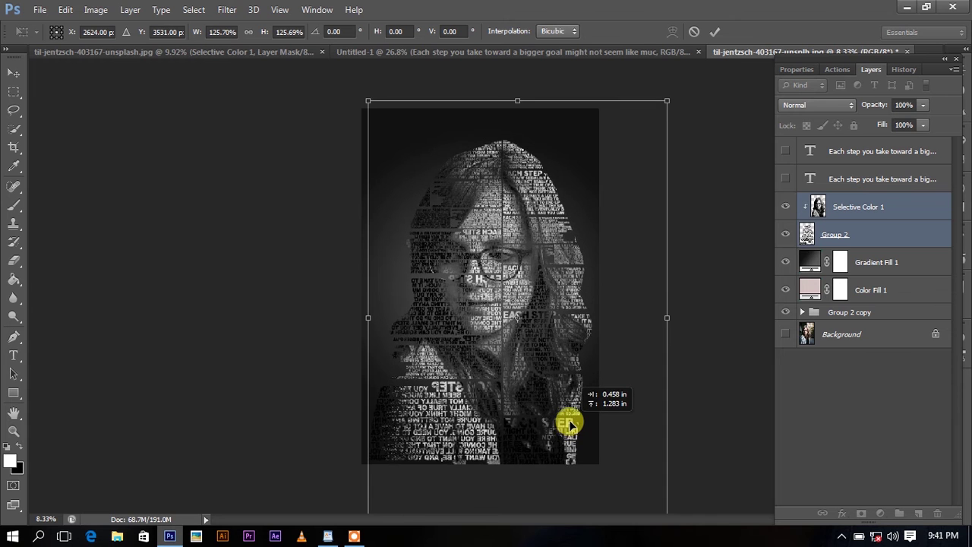
{"action": "left_click", "coordinate": [715, 32]}
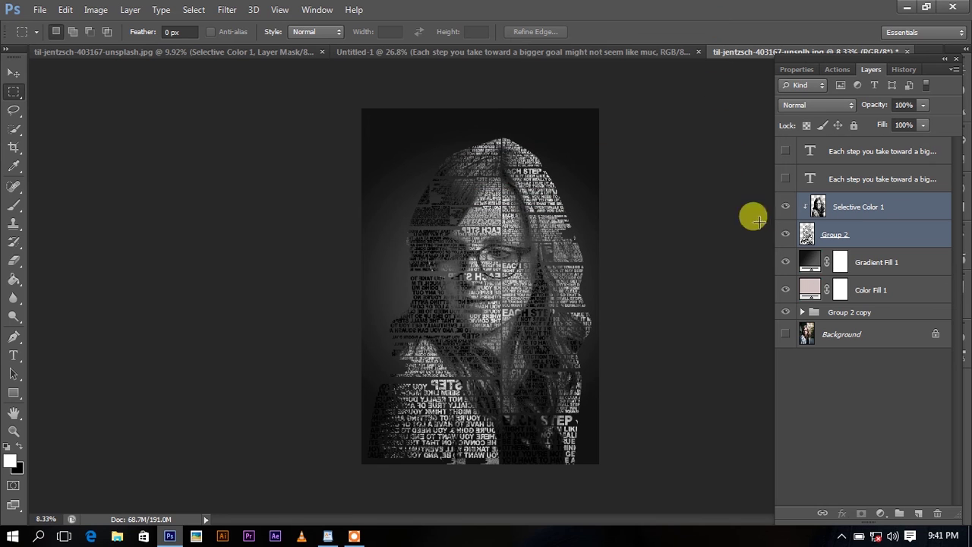
{"action": "key", "text": "ctrl+plus"}
{"action": "key", "text": "ctrl+plus"}
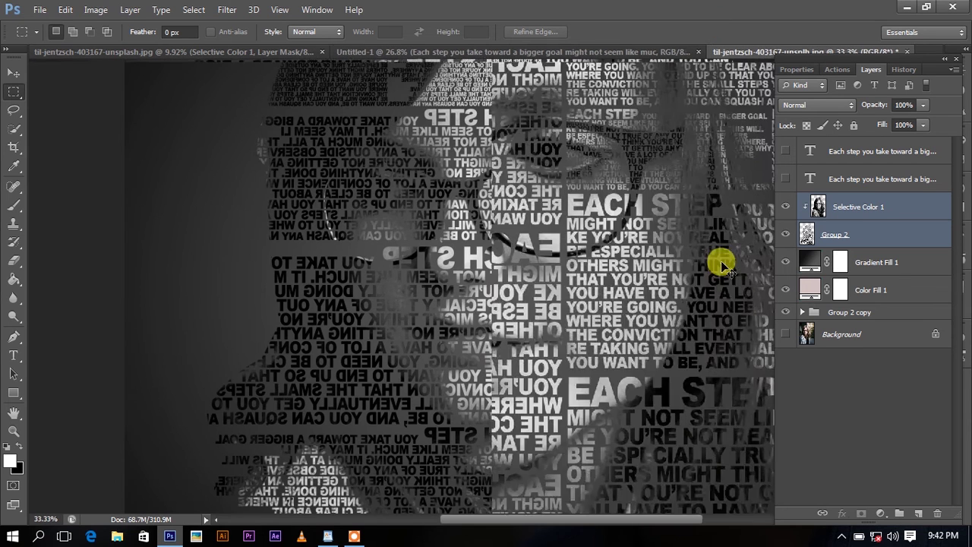
{"action": "key", "text": "ctrl+minus"}
{"action": "key", "text": "ctrl+minus"}
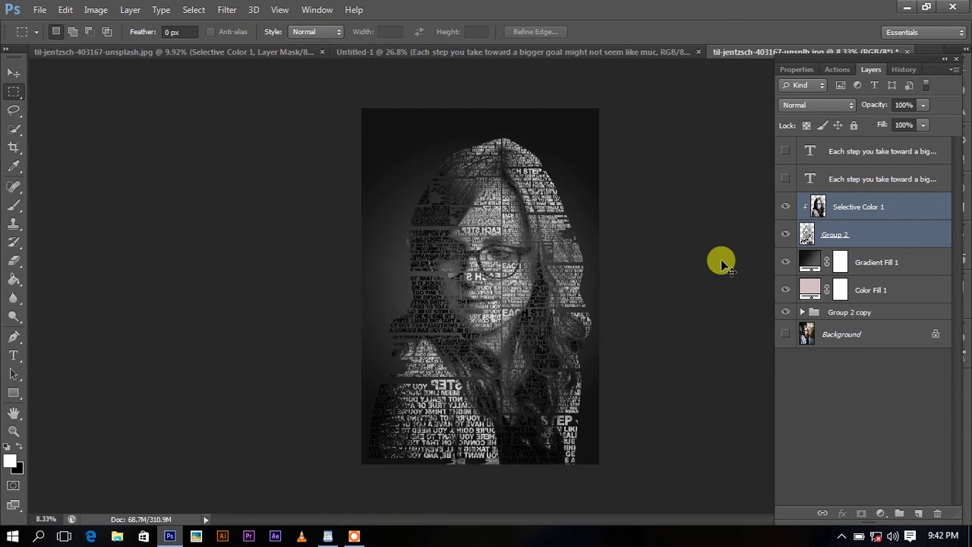
- Duplicate the Selective Color 1 layer and set the copy's opacity to 28%
{"action": "left_click", "coordinate": [854, 213]}
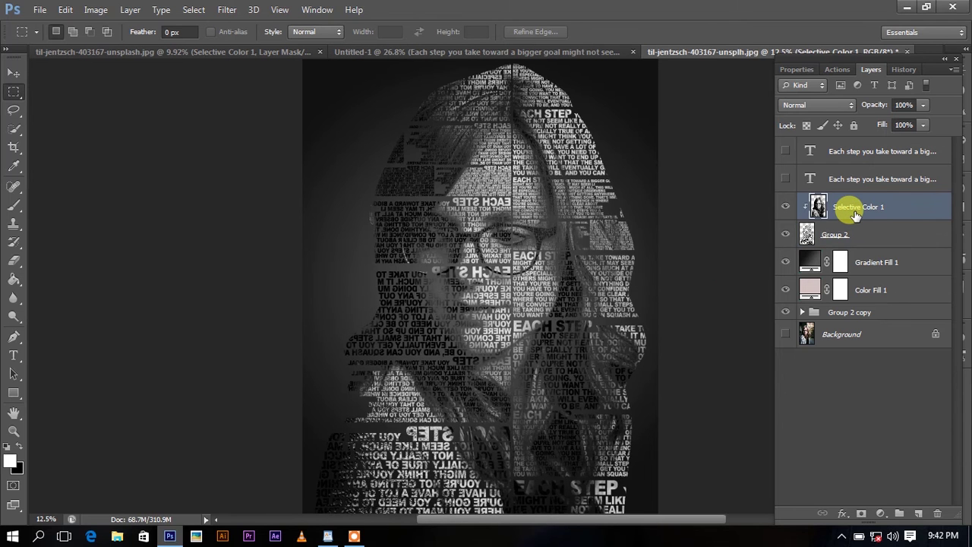
{"action": "key", "text": "ctrl+j"}
{"action": "left_click", "coordinate": [923, 105]}
{"action": "mouse_move", "coordinate": [925, 122]}
{"action": "left_mouse_down"}
{"action": "mouse_move", "coordinate": [844, 135]}
{"action": "mouse_move", "coordinate": [874, 139]}
{"action": "mouse_move", "coordinate": [896, 116]}
{"action": "mouse_move", "coordinate": [871, 133]}
{"action": "left_mouse_up"}
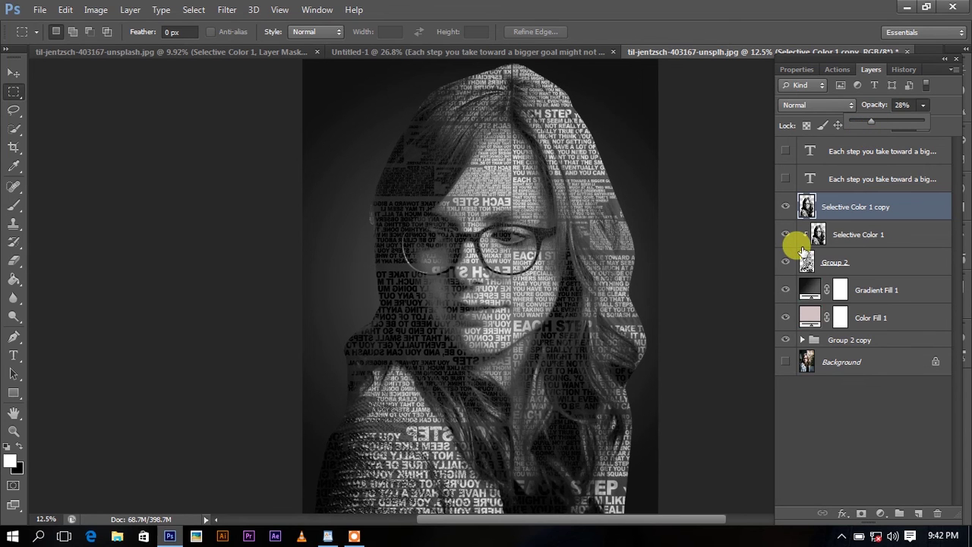
{"action": "key", "text": "ctrl+minus"}
- Zoom in to check the photo overlay, then minimize Photoshop to the desktop
{"action": "key", "text": "ctrl+plus"}
{"action": "key", "text": "ctrl+minus"}
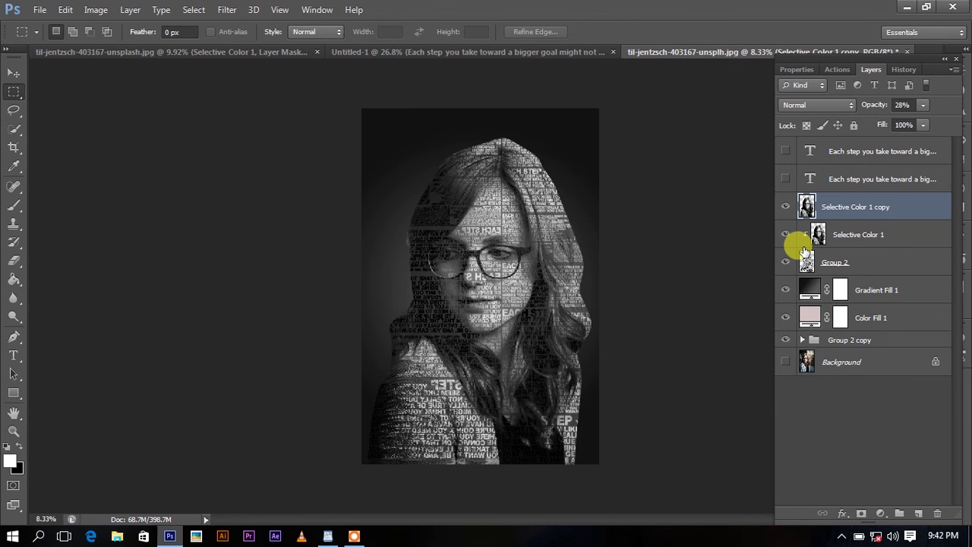
{"action": "key", "text": "ctrl+plus"}
{"action": "left_click", "coordinate": [905, 14]}
{"action": "right_click", "coordinate": [623, 147]}
- Refresh the desktop and stop the Icecream Screen Recorder from the system tray
{"action": "left_click", "coordinate": [638, 190]}
{"action": "left_click", "coordinate": [834, 535]}
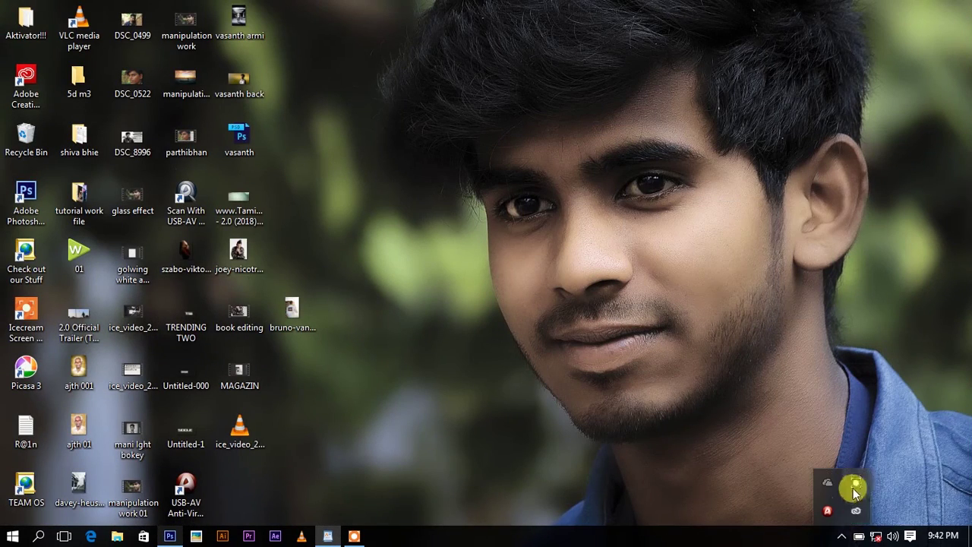
{"action": "left_click", "coordinate": [856, 483]}
{"action": "left_click", "coordinate": [573, 509]}
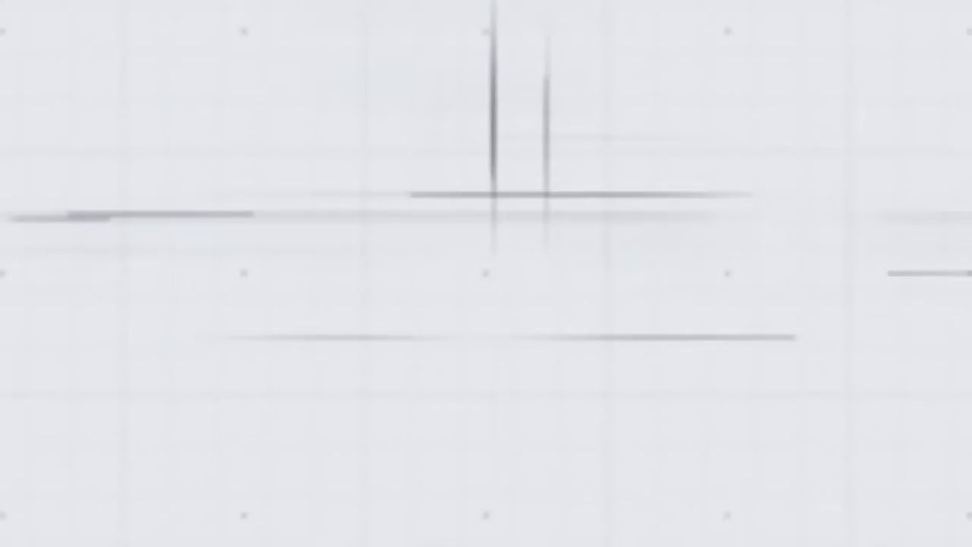